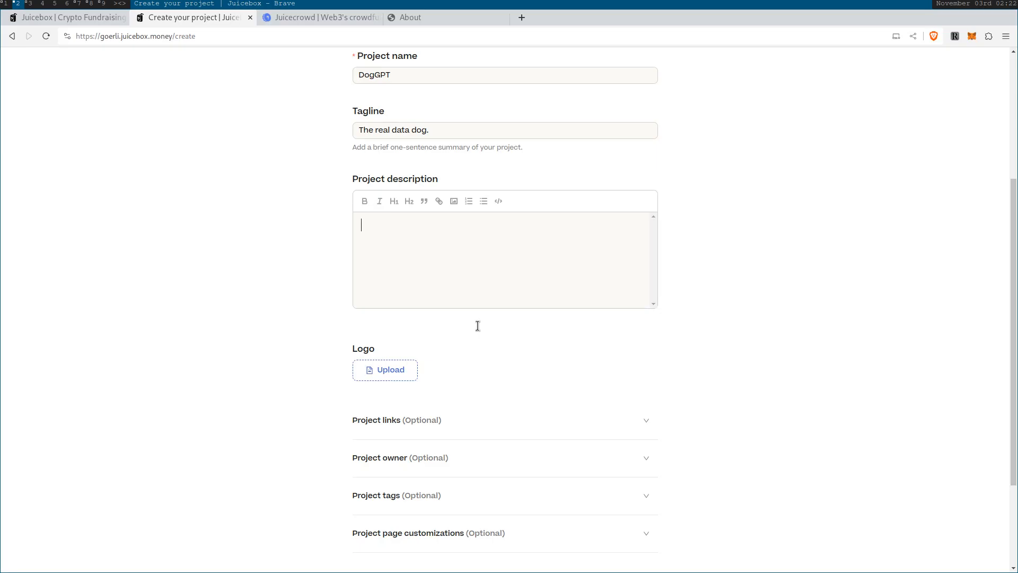
Enter the project description about DogGPT's AI-designed hot dogs and upload logo.png as the project logo
text(With DogGPT, we're not simply creating hot dogs. We're meticulously mapping out every ingredient and flavor nuance using a neural framework built on logic, patterns, and consistency. The use of advanced AI algorithms ensures that each hot dog delivers a predictable and uniform taste, curated to a precise standard. Our process is methodical and detailed, ensuring that no variable goes unchecked. Experience the evolution of culinary art with DogGPT, where precision is paramount and taste is consistently exceptional.)
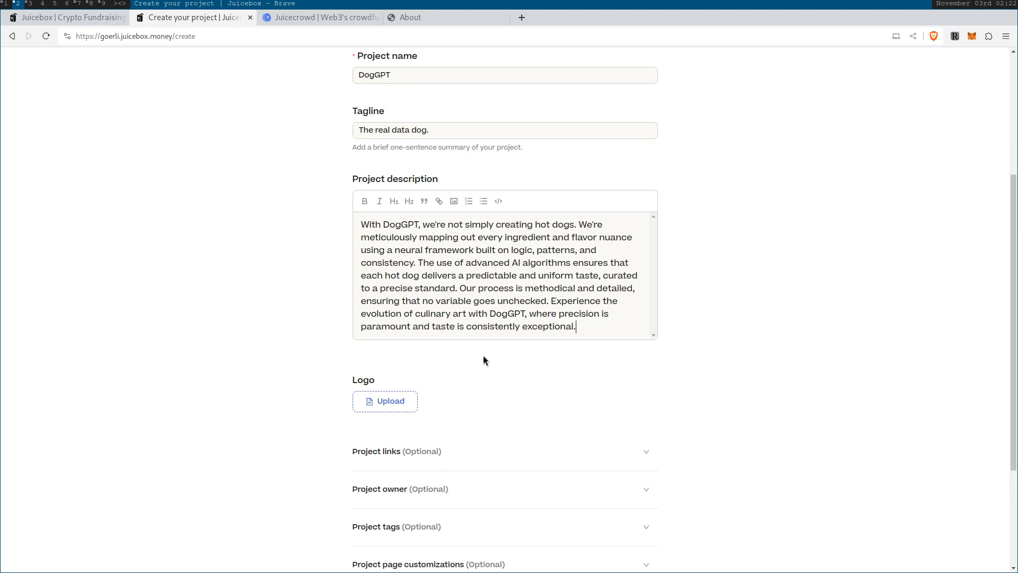
click(411, 399)
click(183, 69)
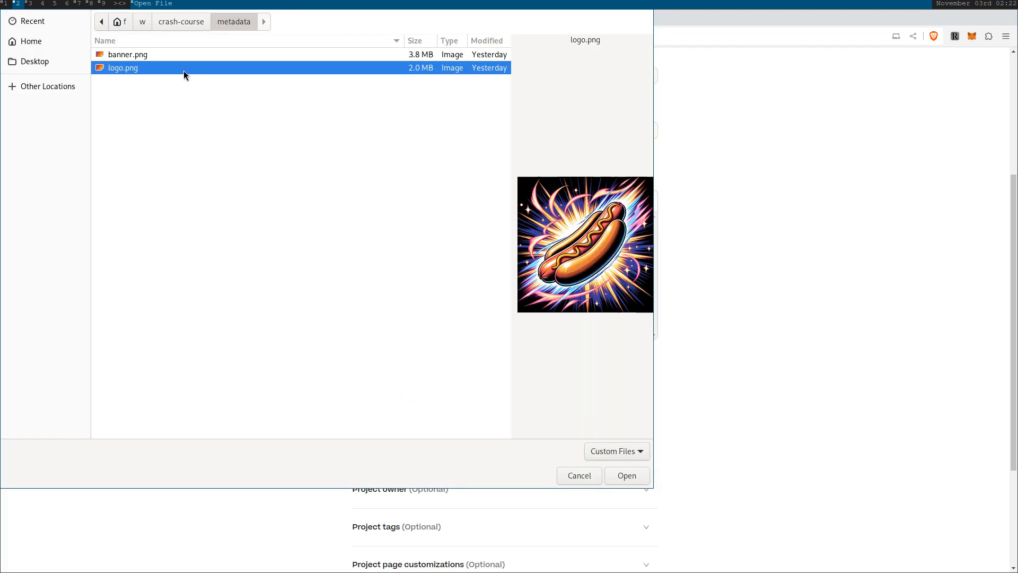
double_click(184, 70)
scroll(530, 313, down, 2)
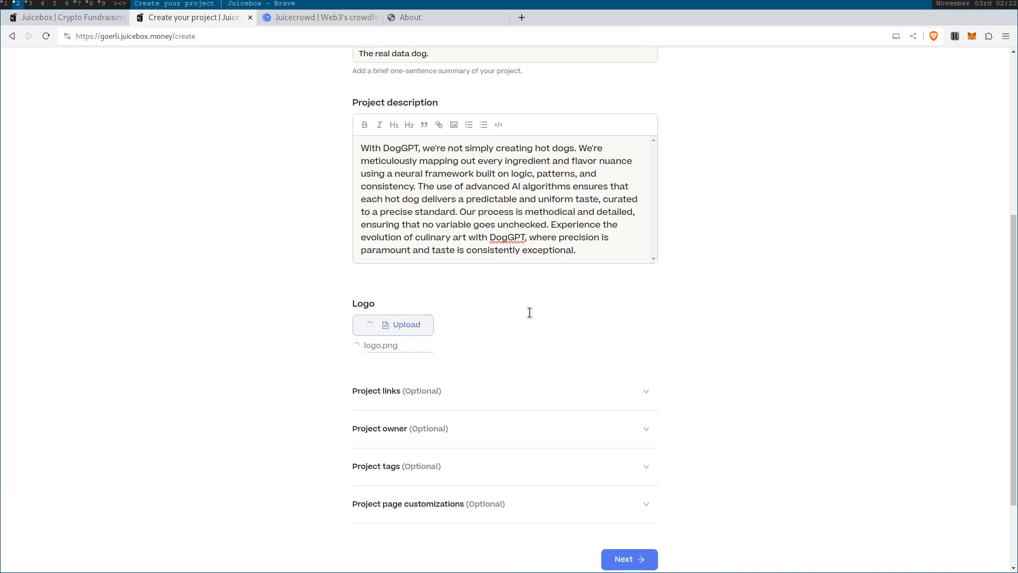
Switch the browser to full screen and set the project's website link to doggpt.ai
key(F11)
scroll(529, 313, down, 2)
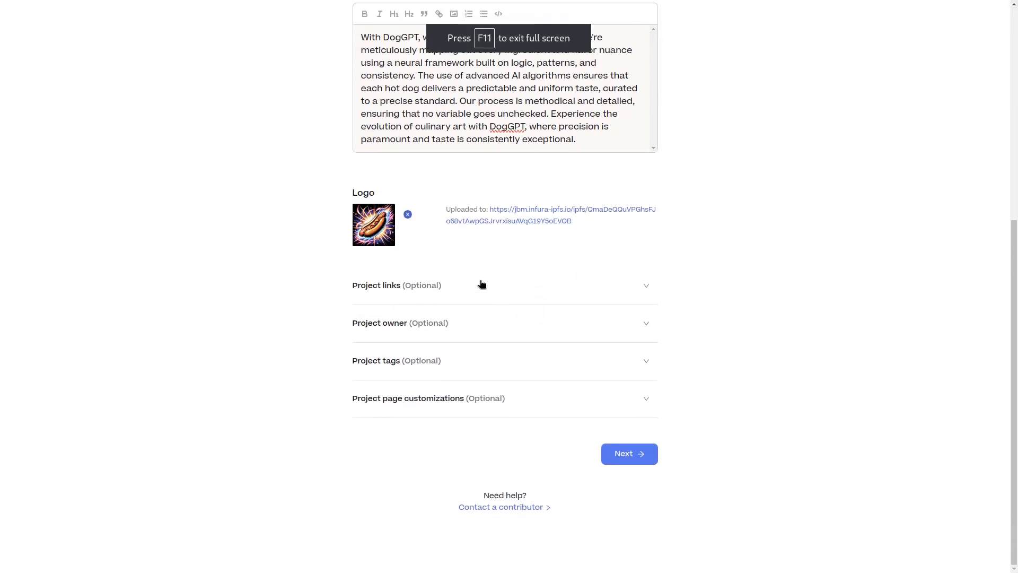
click(475, 287)
scroll(451, 297, down, 2)
click(446, 219)
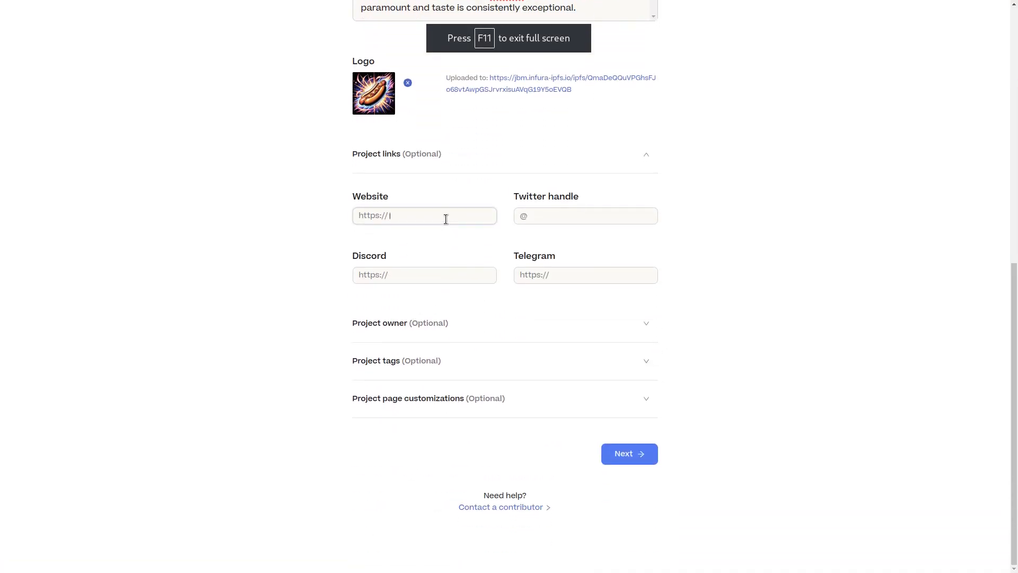
text(doggpt)
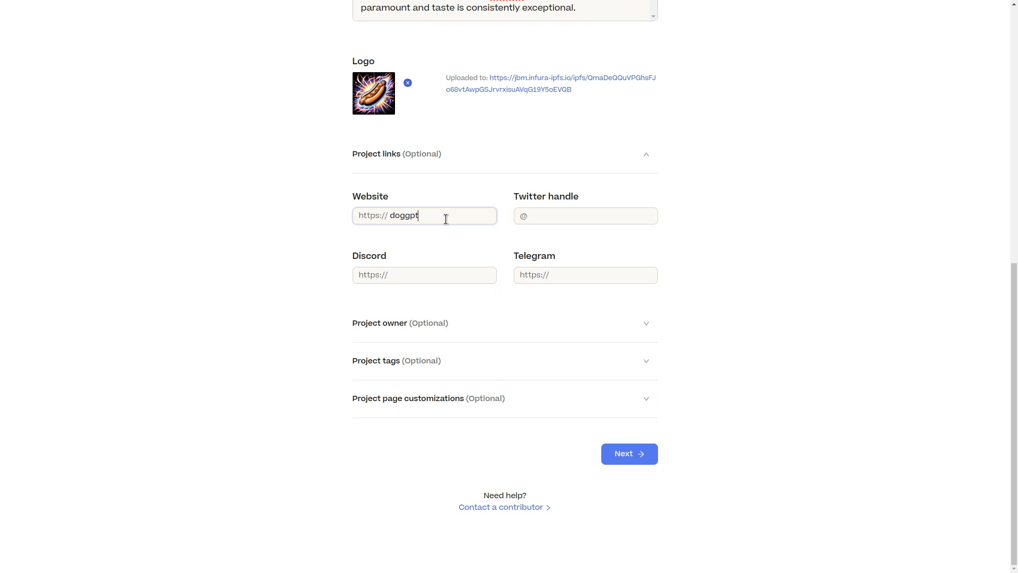
text(.com)
key(BackSpace)
key(BackSpace)
key(BackSpace)
text(ai)
Set the project's Twitter handle to doggpt and its Discord link to discord.gg/doggpt
text(doggpt)
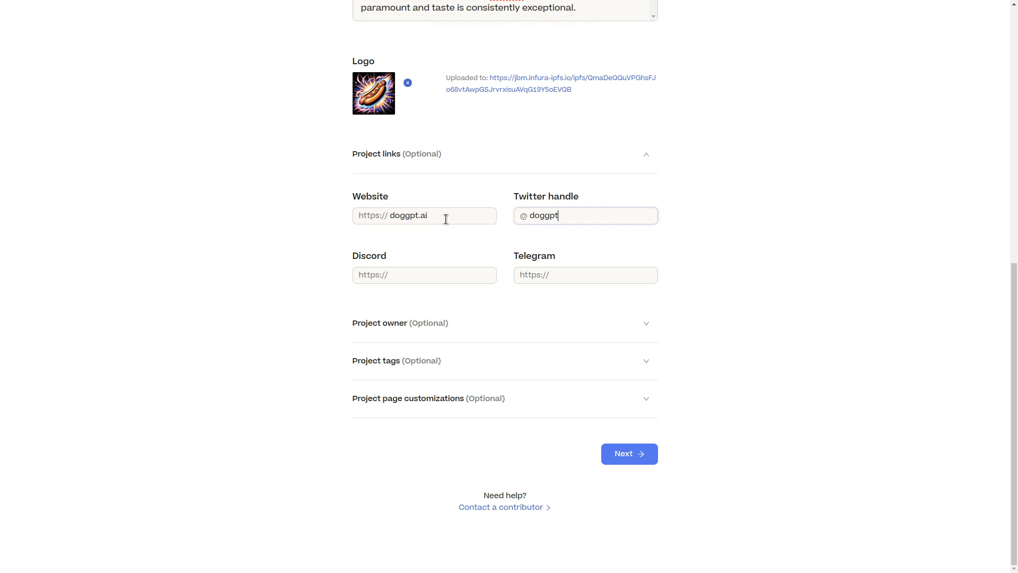
key(Tab)
text(discord)
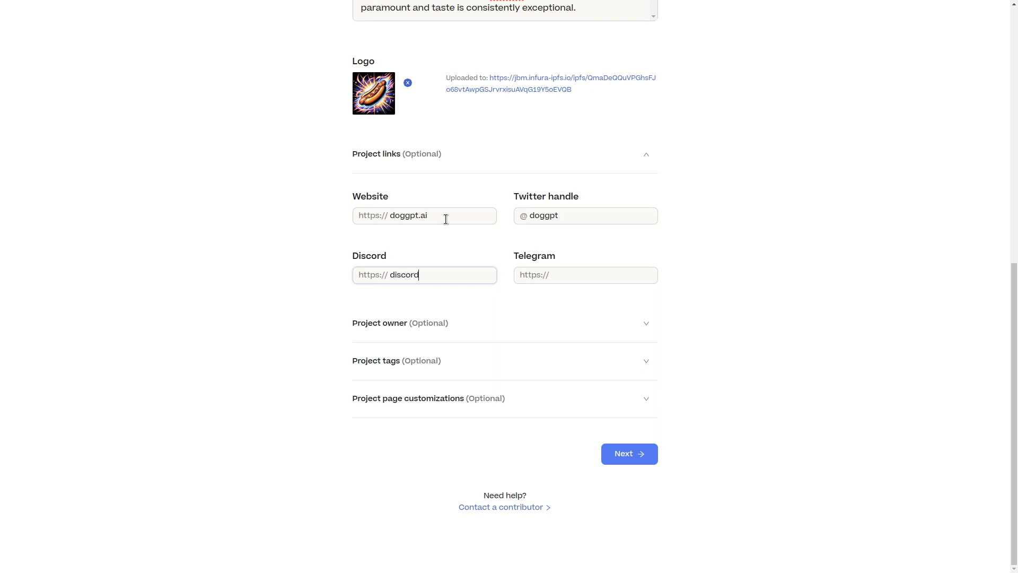
text(.gg/doggpt)
click(683, 260)
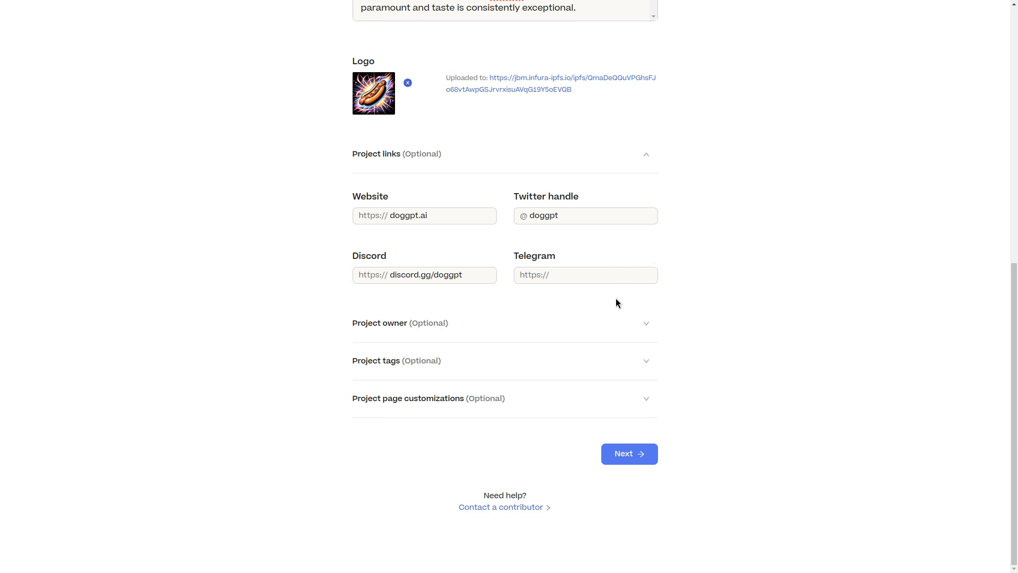
Review the optional project owner address section and collapse it without entering an address
click(607, 324)
scroll(609, 319, down, 1)
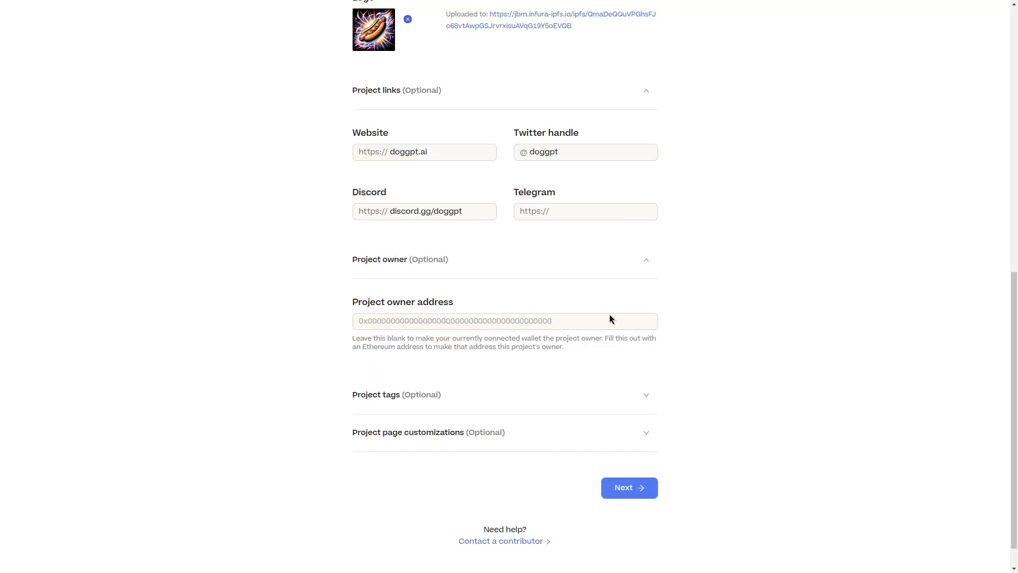
scroll(690, 350, up, 2)
click(484, 413)
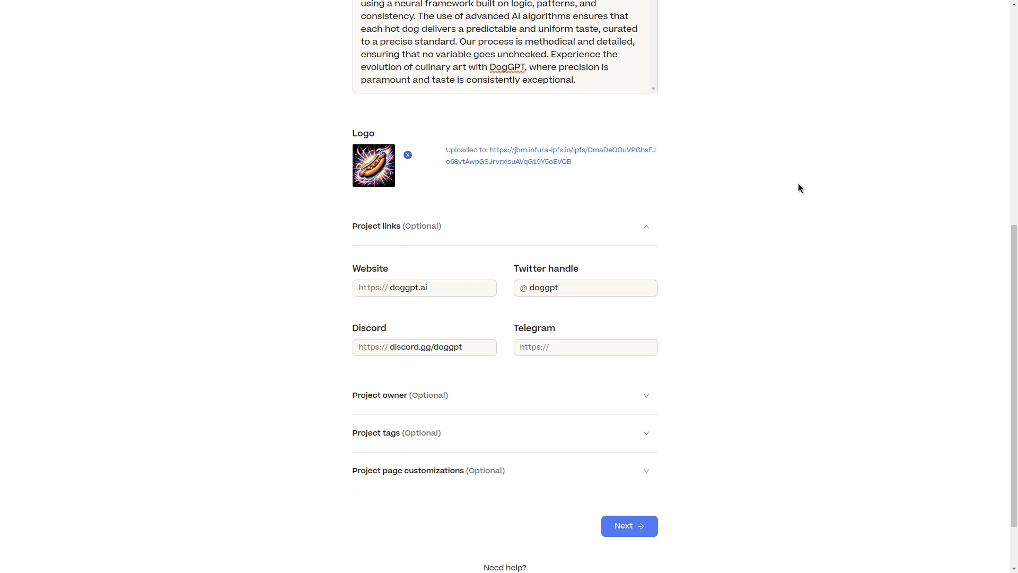
click(417, 394)
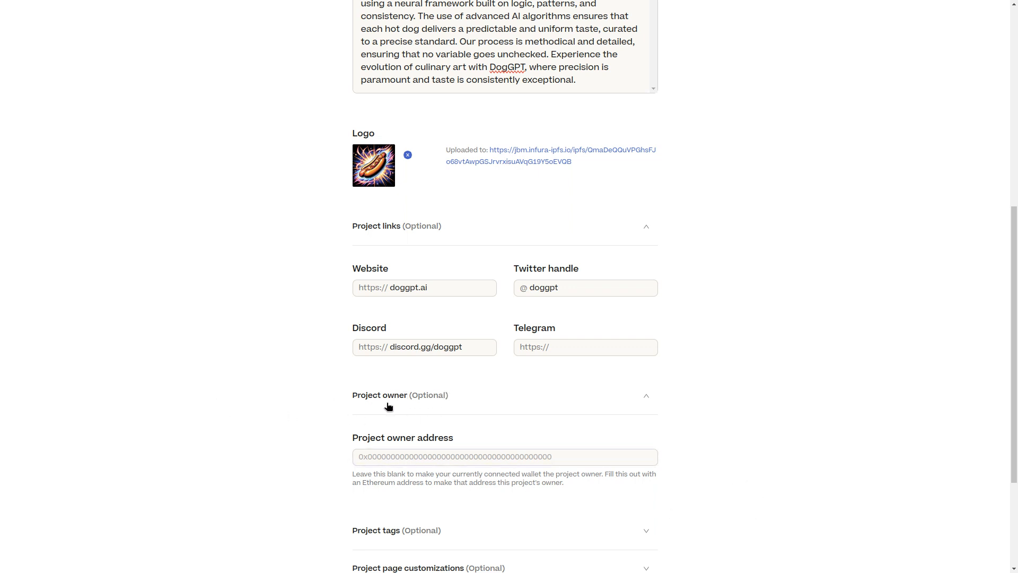
click(445, 397)
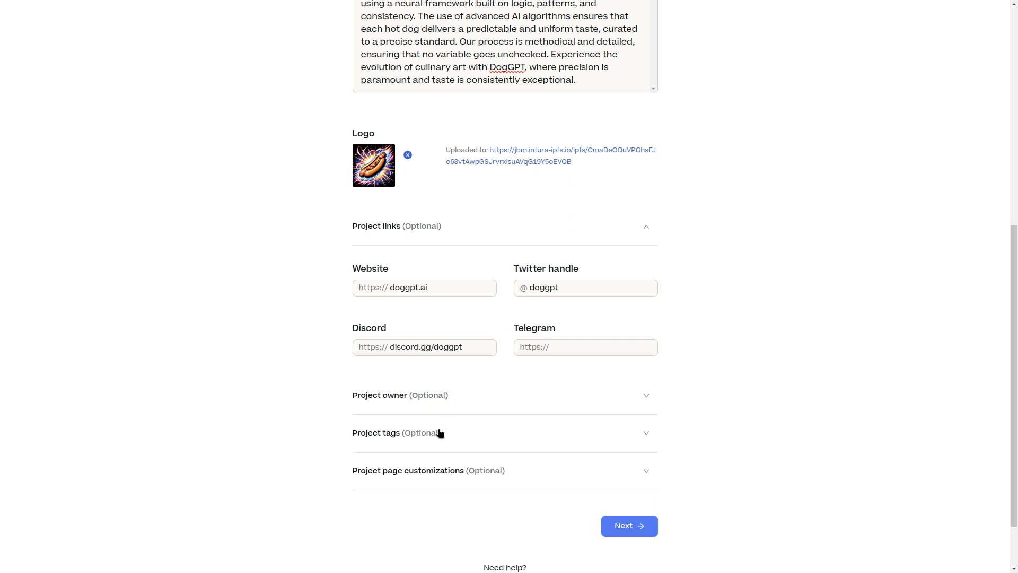
Tag the project with Business, Software and Social
click(455, 433)
scroll(452, 408, down, 3)
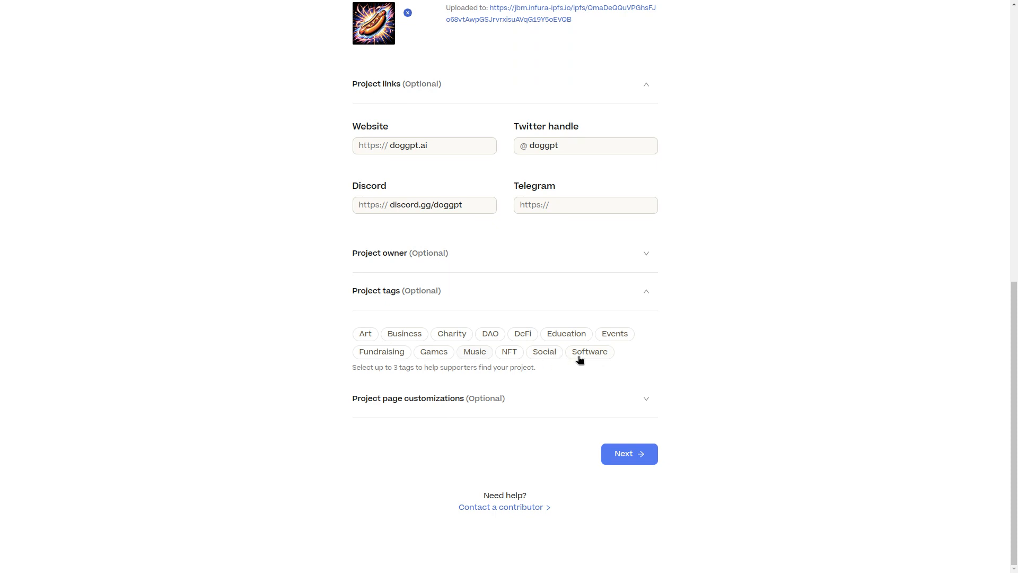
click(416, 335)
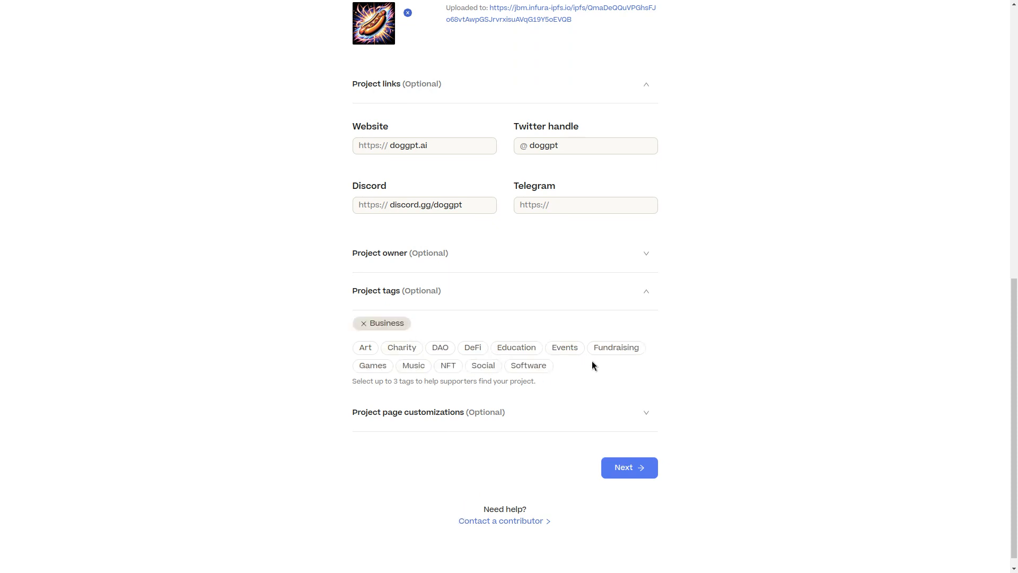
click(532, 367)
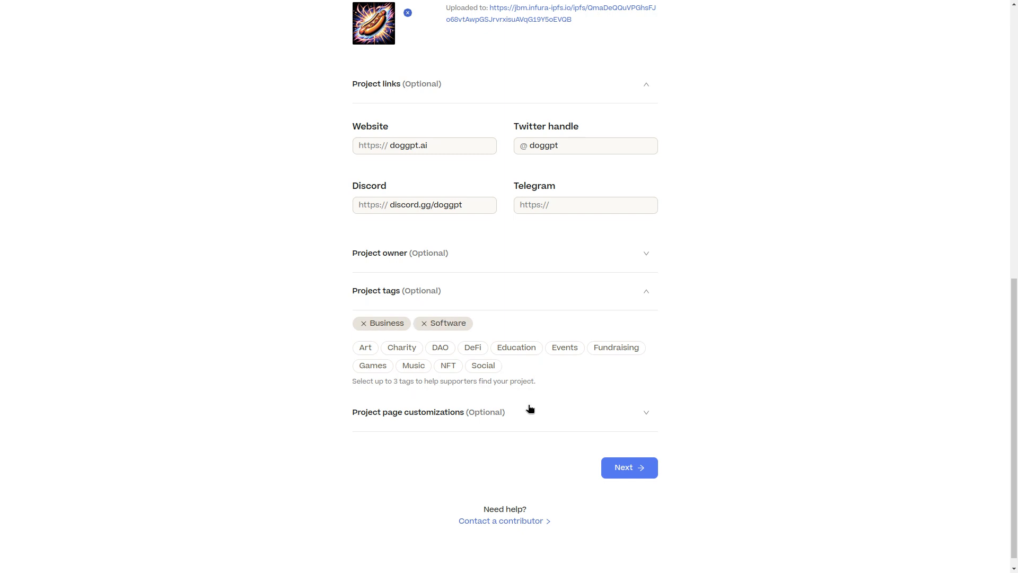
click(488, 371)
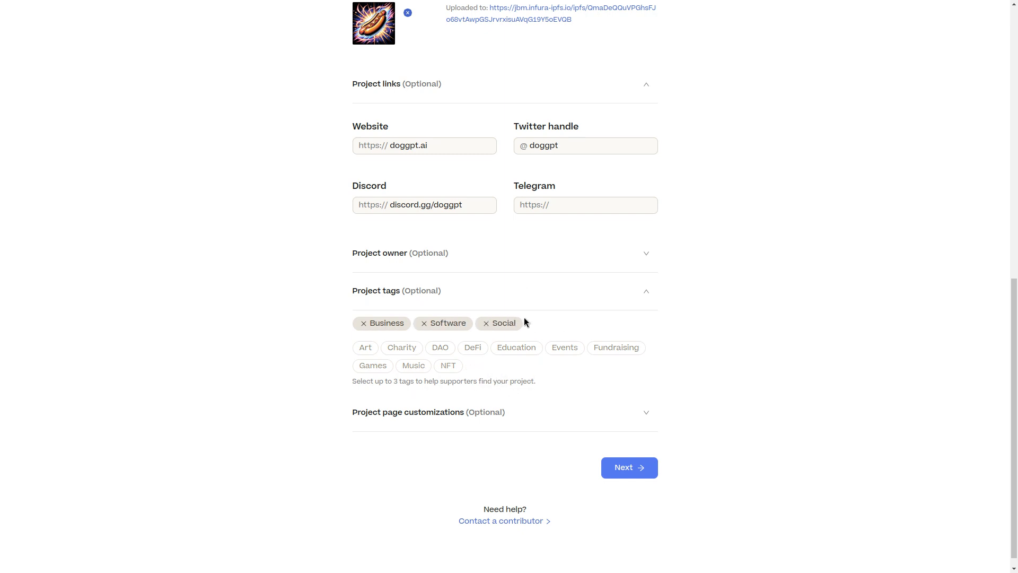
Upload banner.png as the cover image in the project page customizations
click(488, 423)
scroll(516, 444, down, 3)
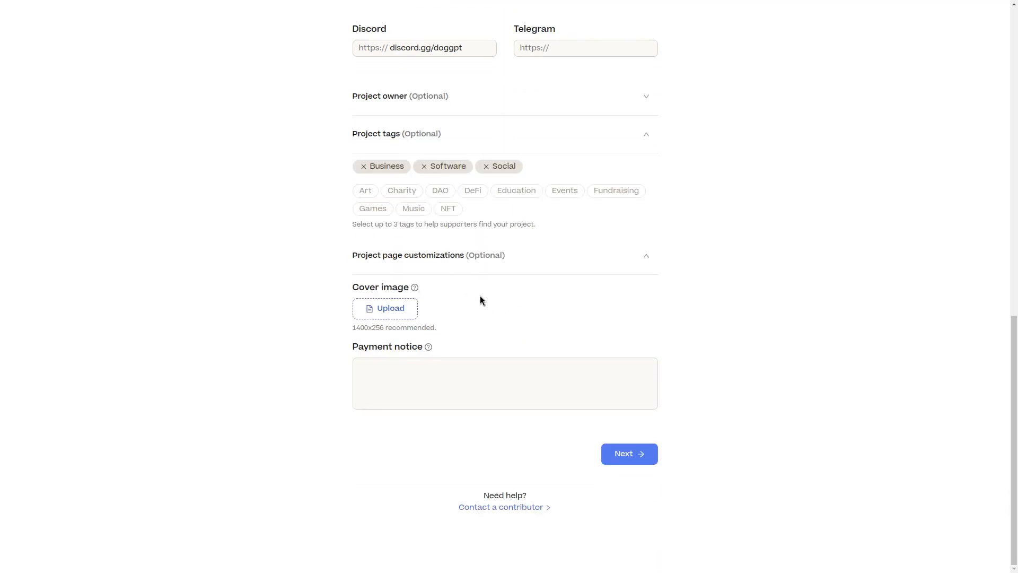
click(403, 307)
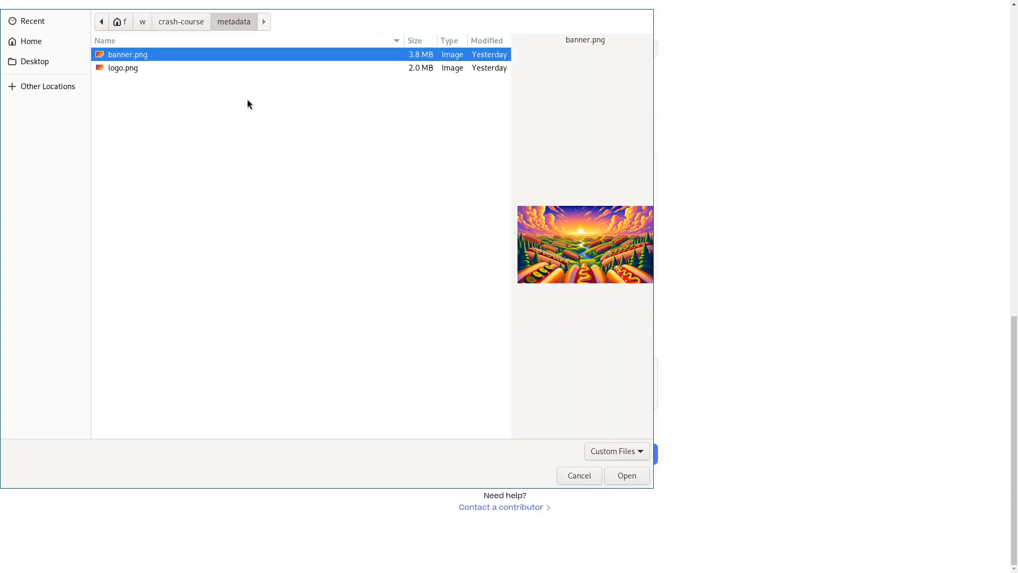
key(Return)
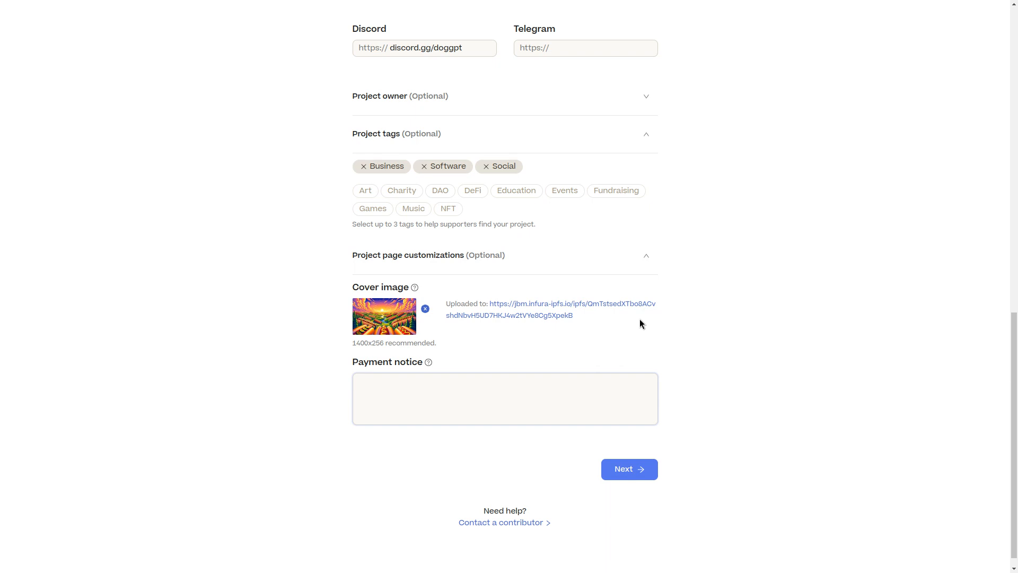
Set the payment notice to "Warning: this project is HOT!" and continue to the Cycles stage
text(Warning: this project is HOT!)
scroll(444, 238, up, 10)
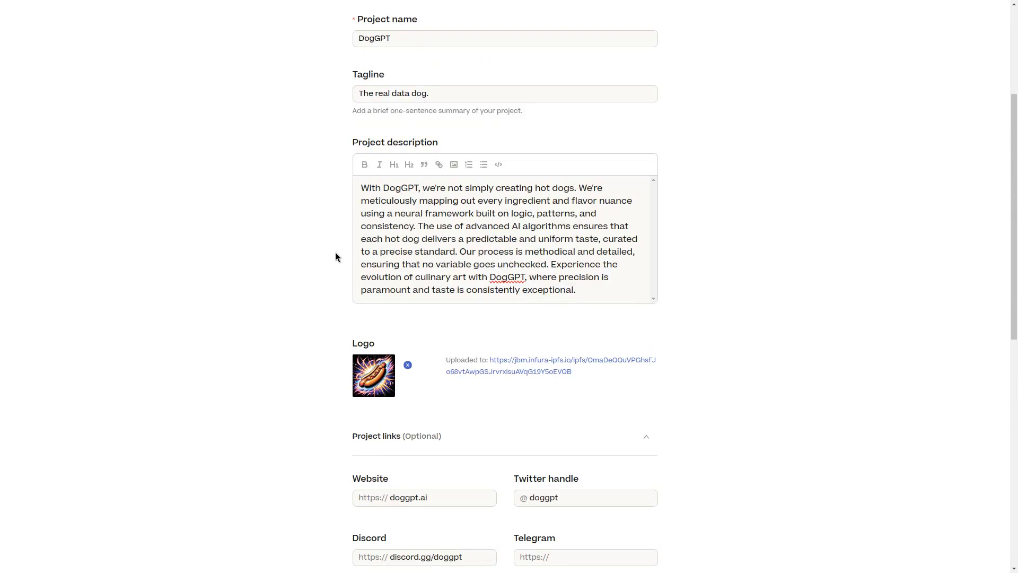
scroll(337, 262, up, 1)
scroll(344, 265, down, 11)
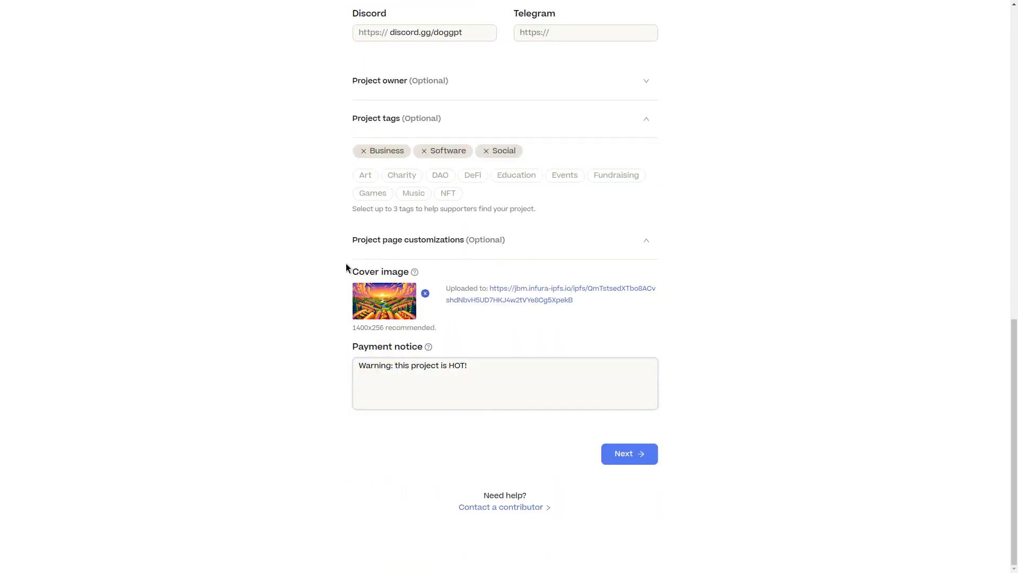
click(633, 448)
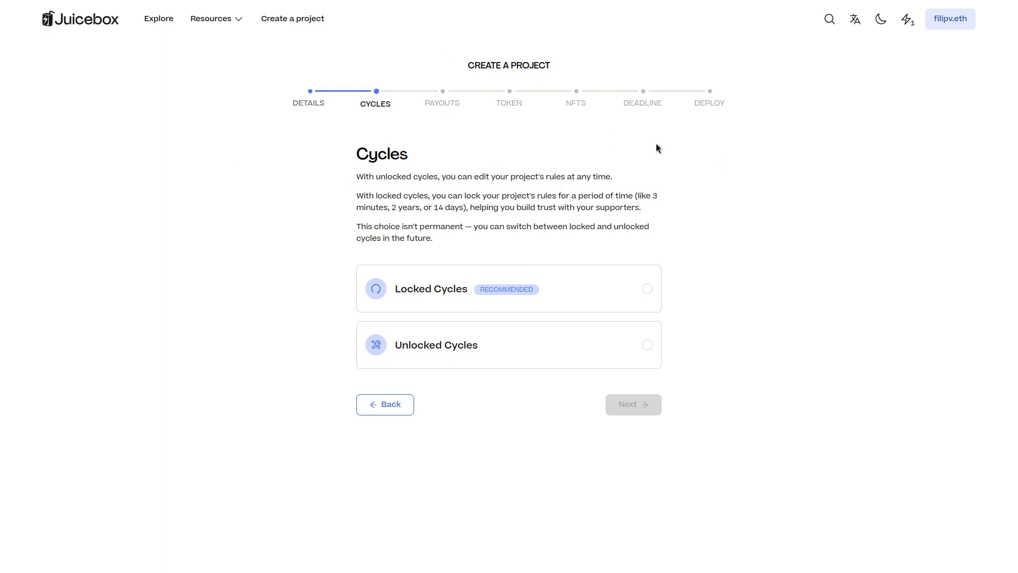
Read the Cycles introduction, try the Unlocked Cycles option, and select Locked Cycles for the project
drag(309, 173, 569, 240)
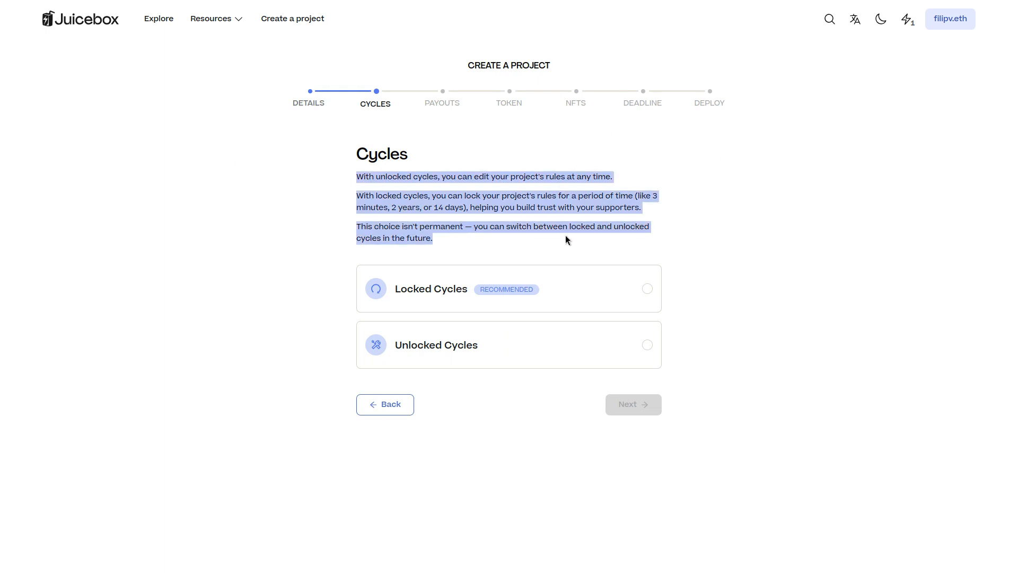
click(366, 177)
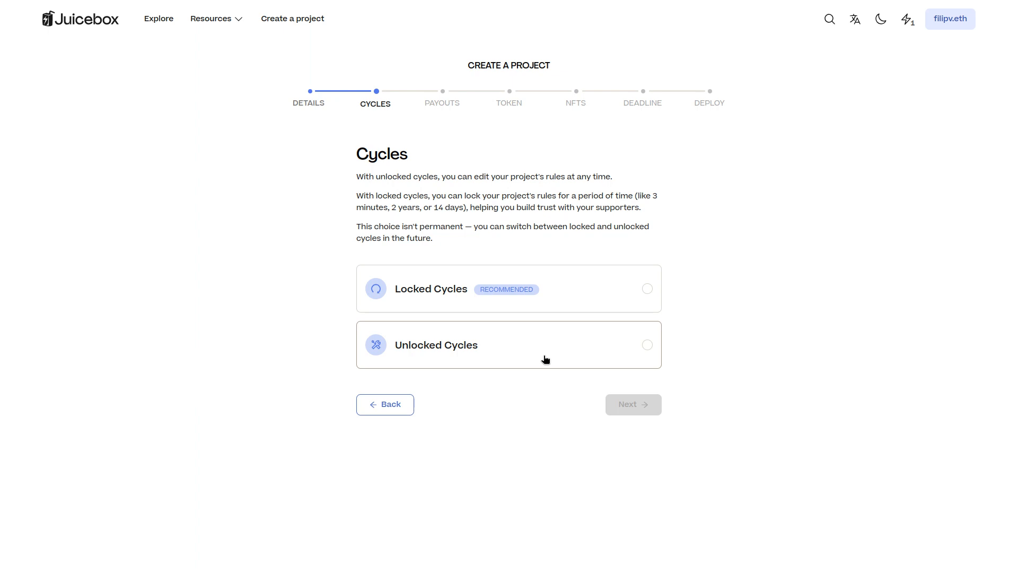
click(414, 350)
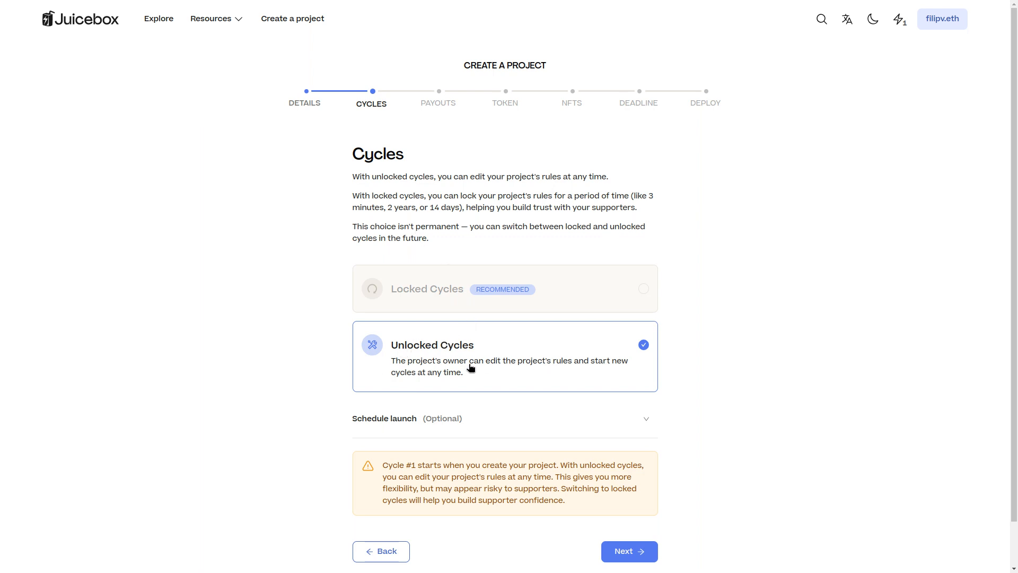
click(392, 299)
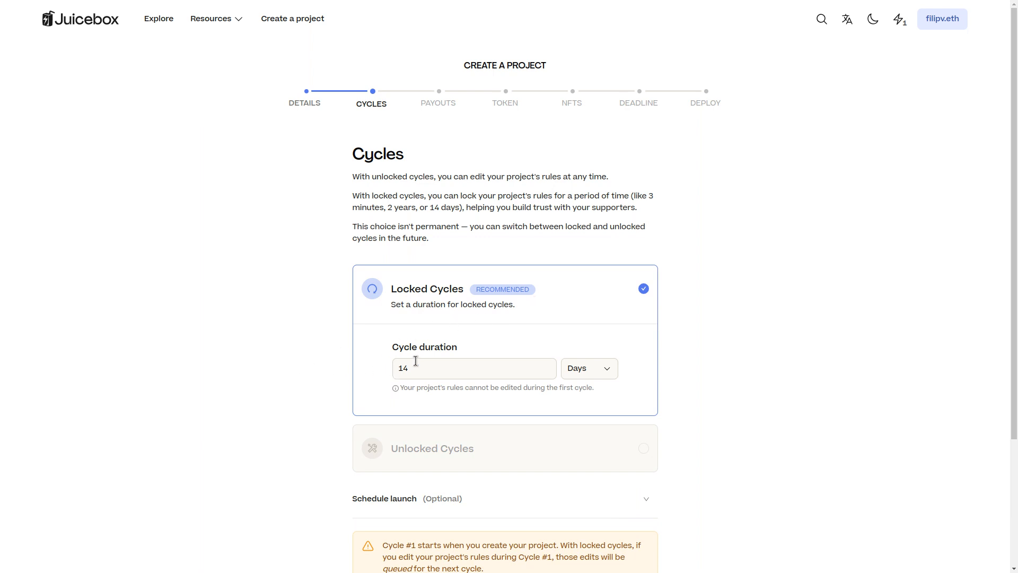
Examine the notice on Cycle #1 and rule edits under locked cycles, along with the cycle duration setting
scroll(398, 464, down, 1)
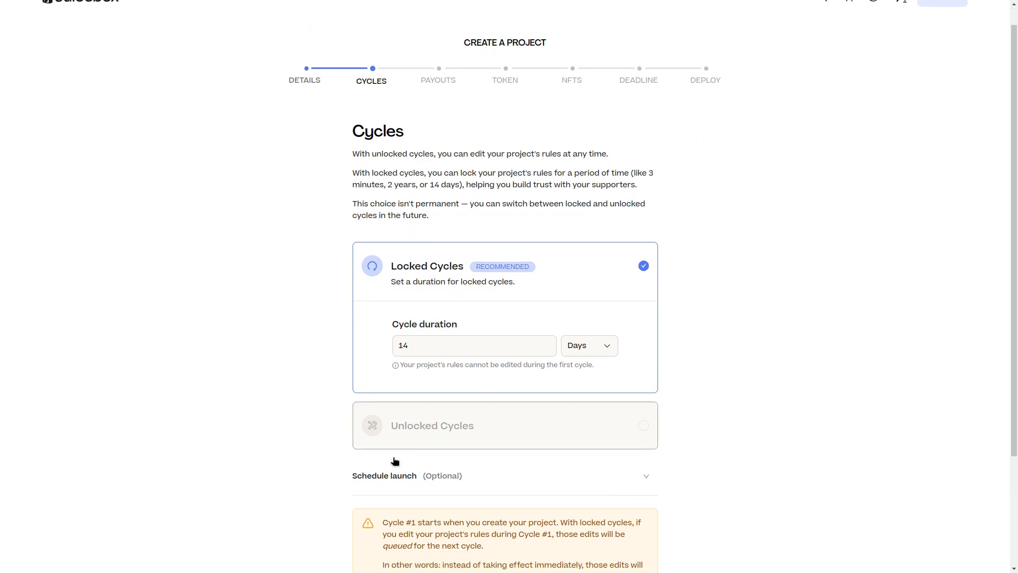
scroll(479, 466, down, 3)
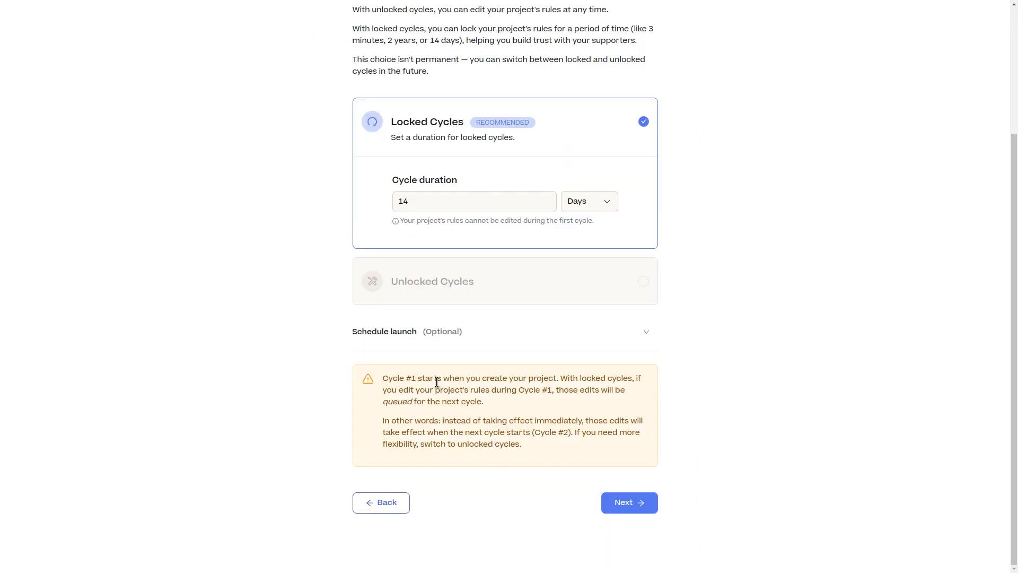
drag(385, 377, 501, 374)
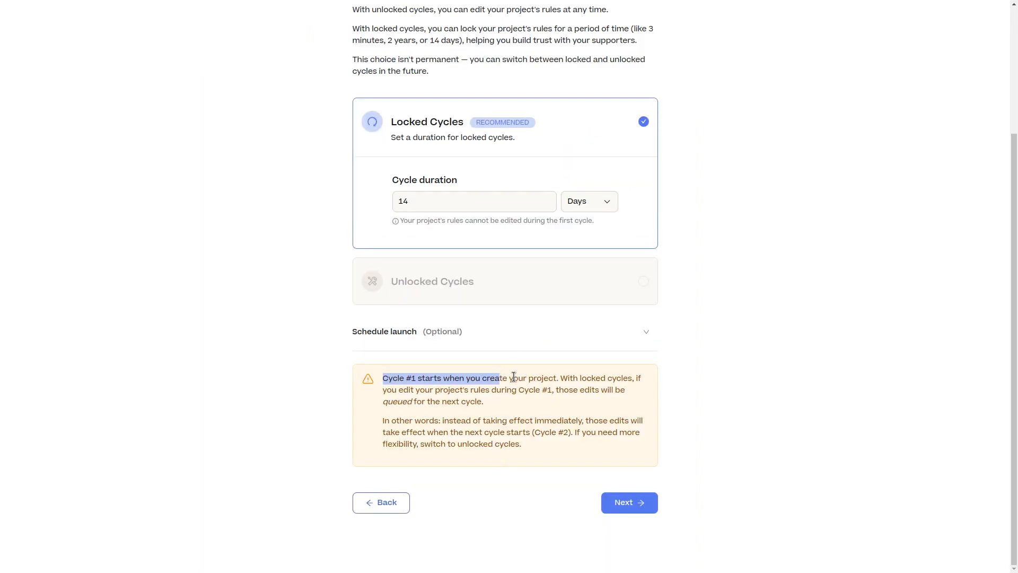
click(513, 377)
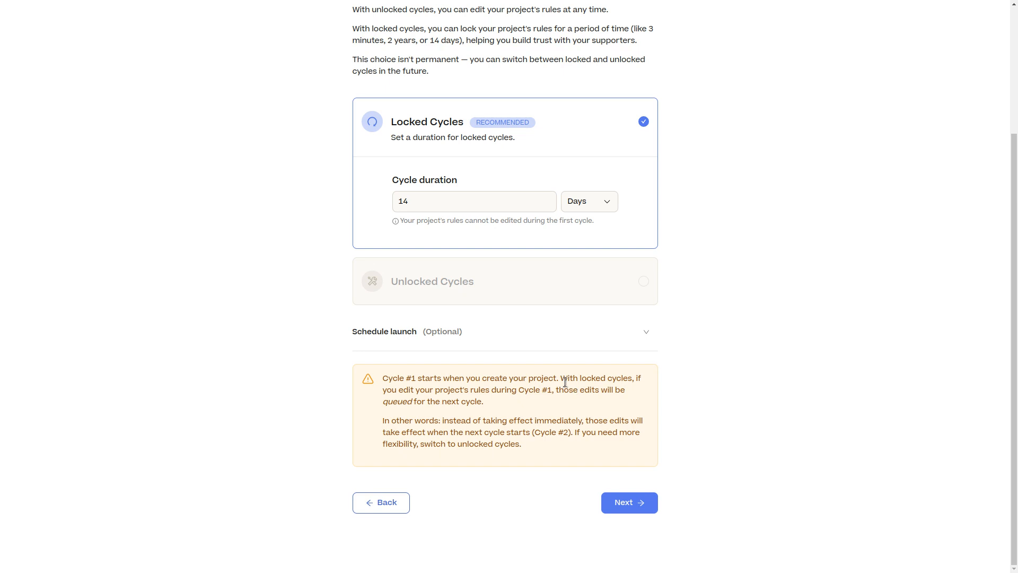
drag(561, 380, 575, 409)
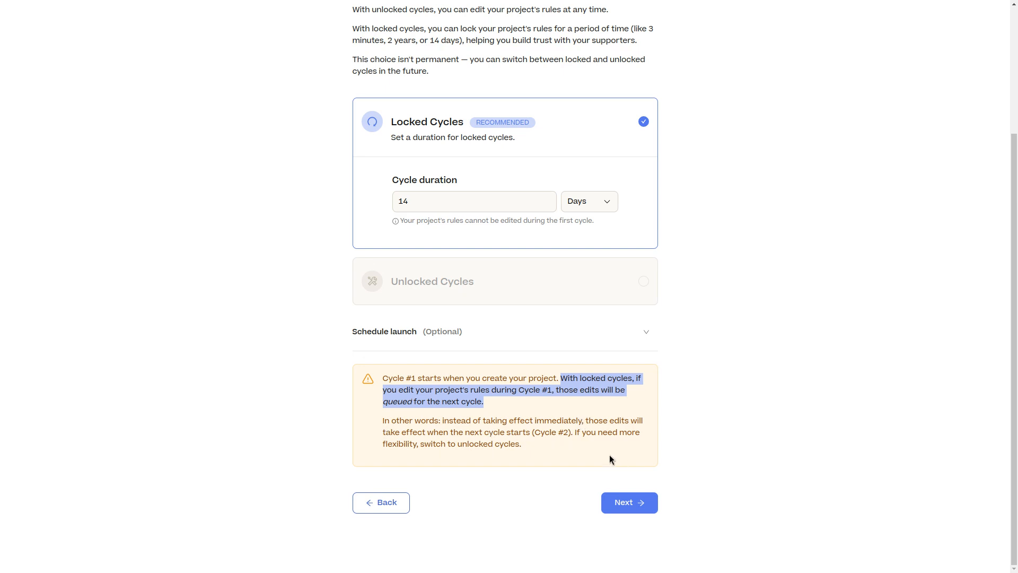
scroll(568, 472, up, 3)
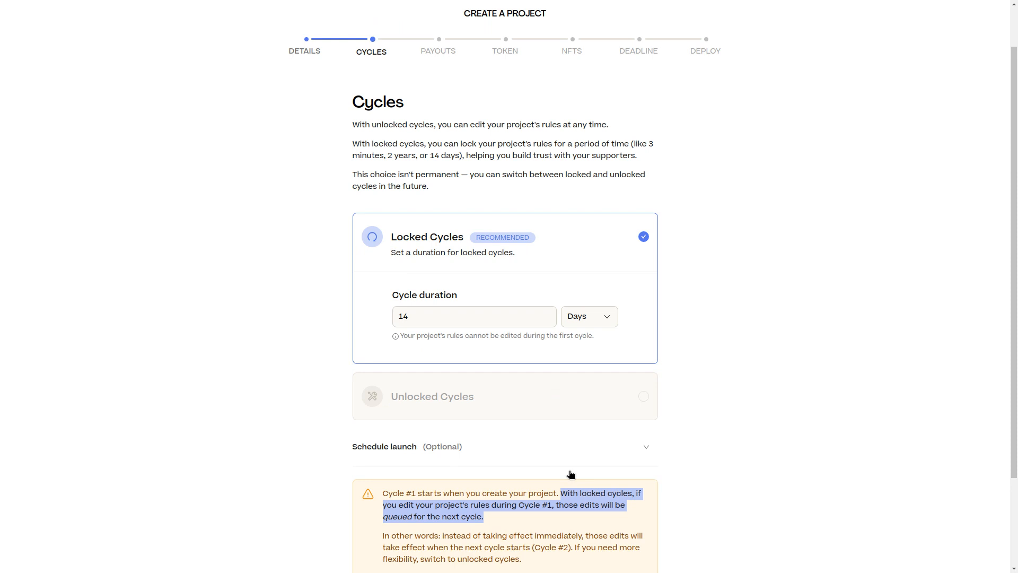
click(809, 443)
click(418, 368)
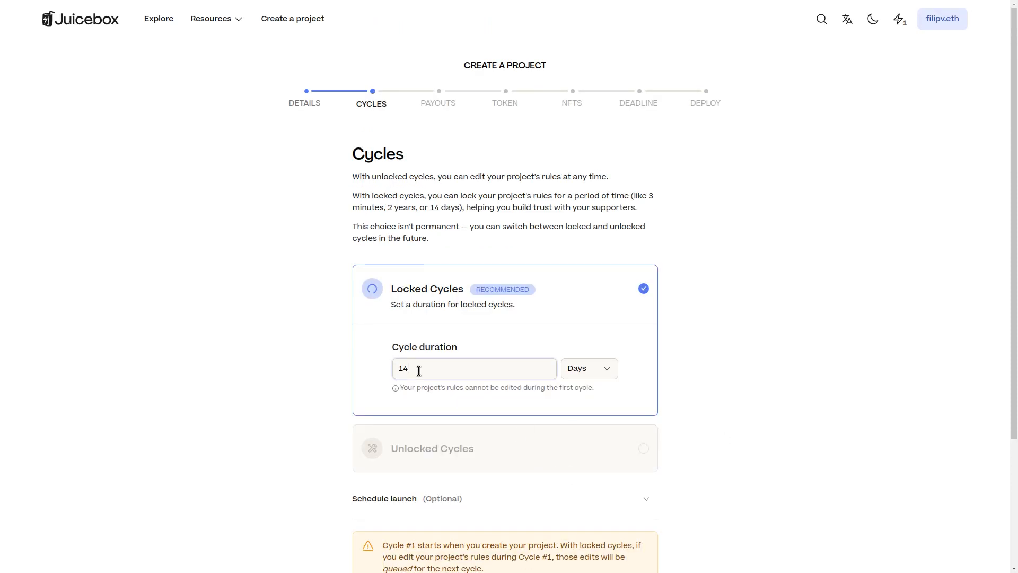
click(752, 368)
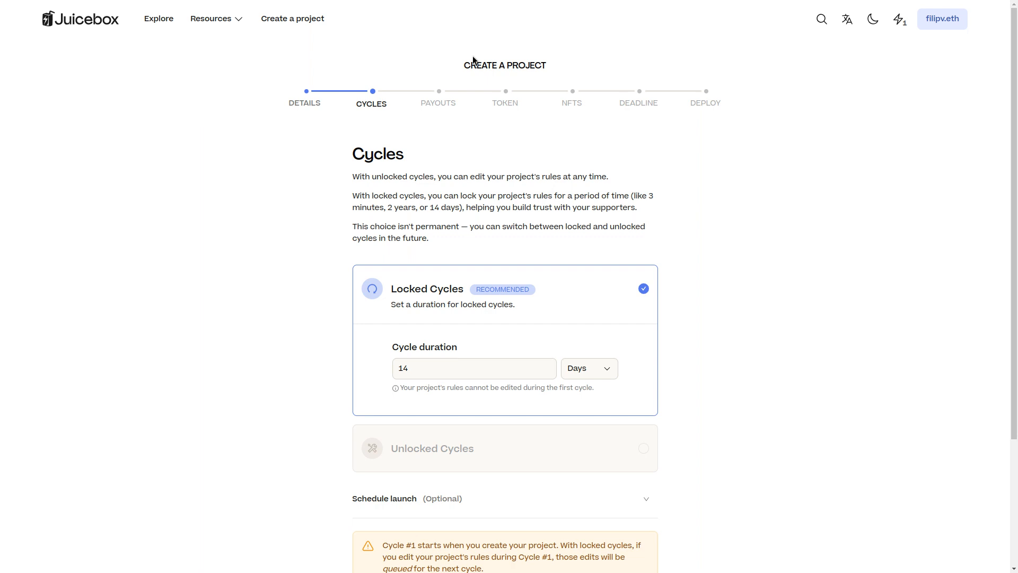
Keep the locked cycle duration at 14 days and continue to the Payouts stage
click(484, 373)
click(258, 313)
scroll(598, 377, down, 3)
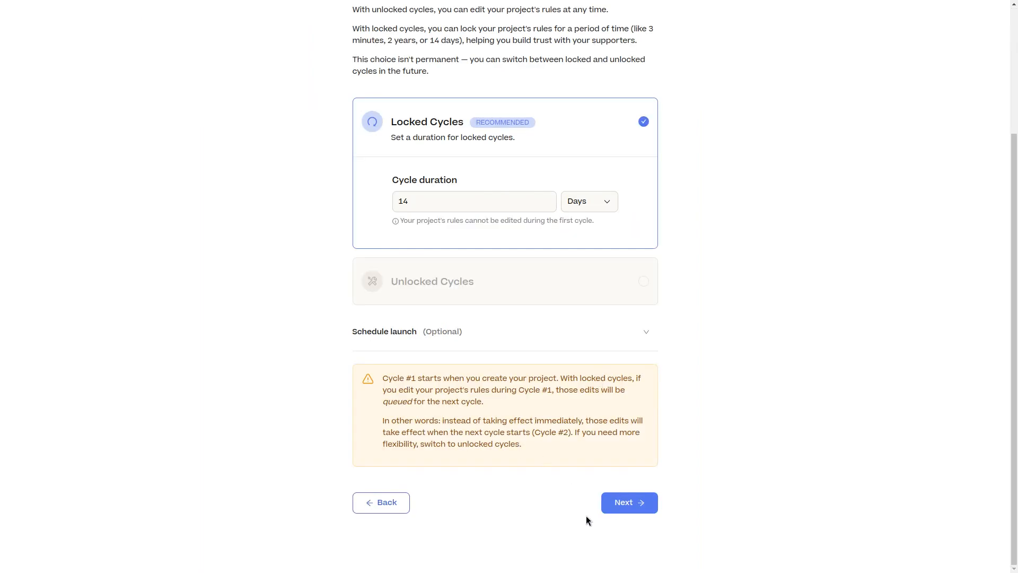
click(615, 501)
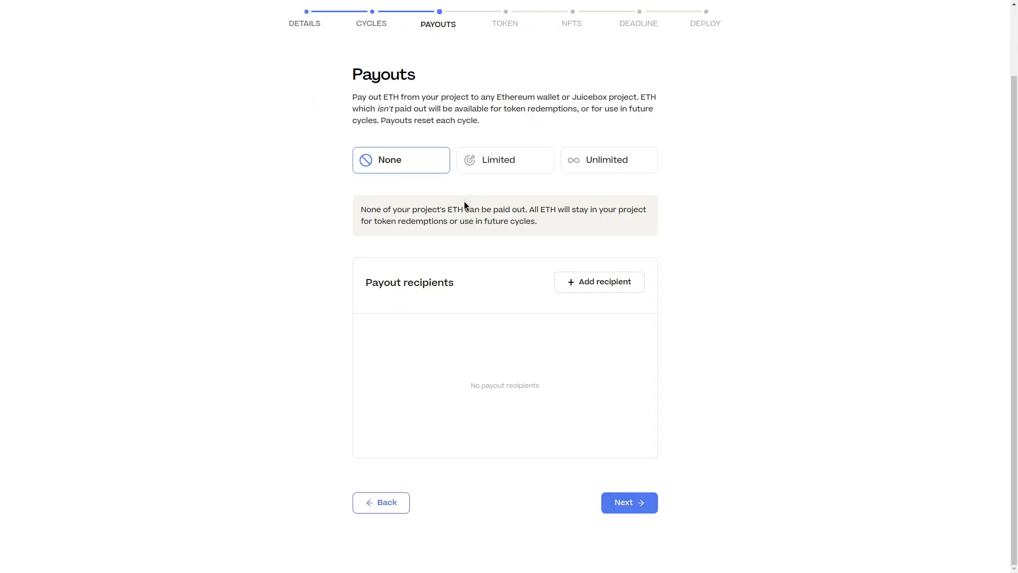
Read the Payouts introduction about token redemptions and choose Limited payouts for the project
scroll(435, 233, up, 2)
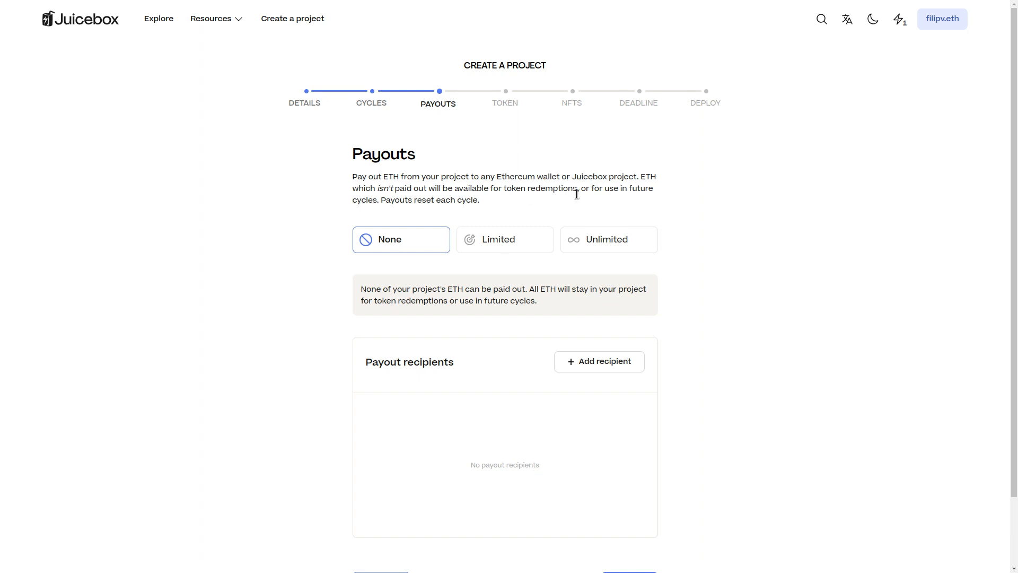
drag(576, 194, 503, 190)
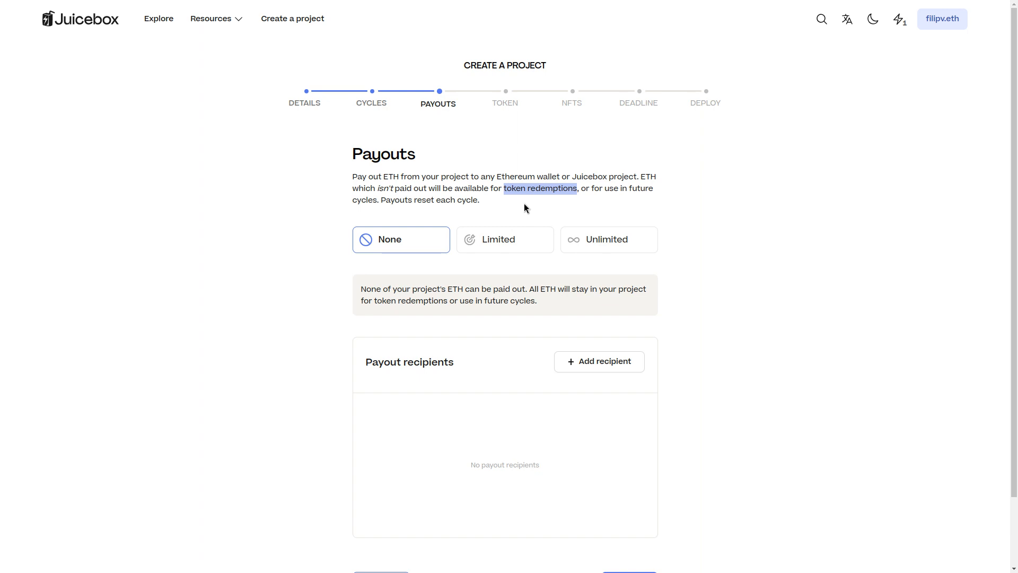
click(524, 203)
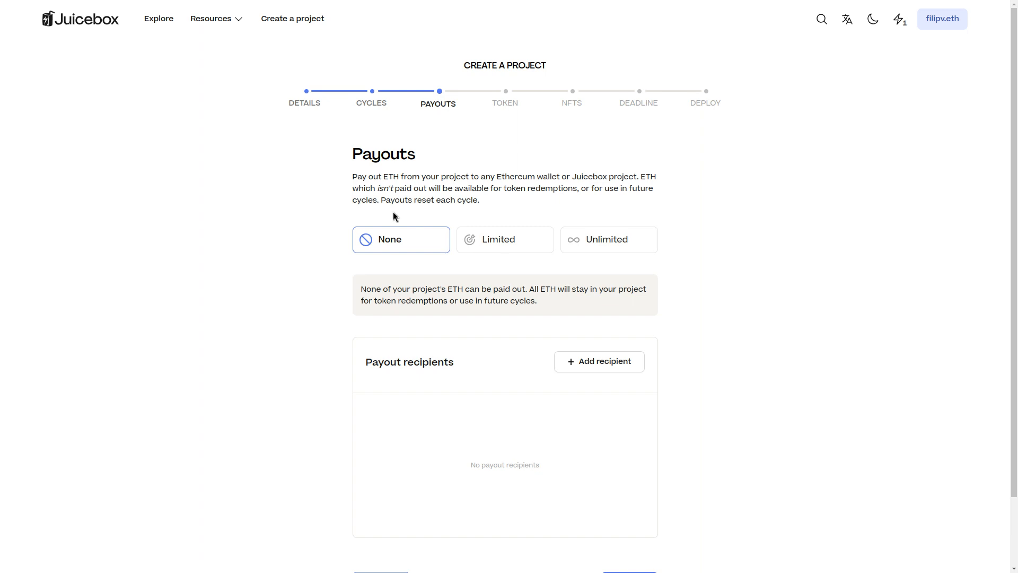
scroll(469, 304, down, 2)
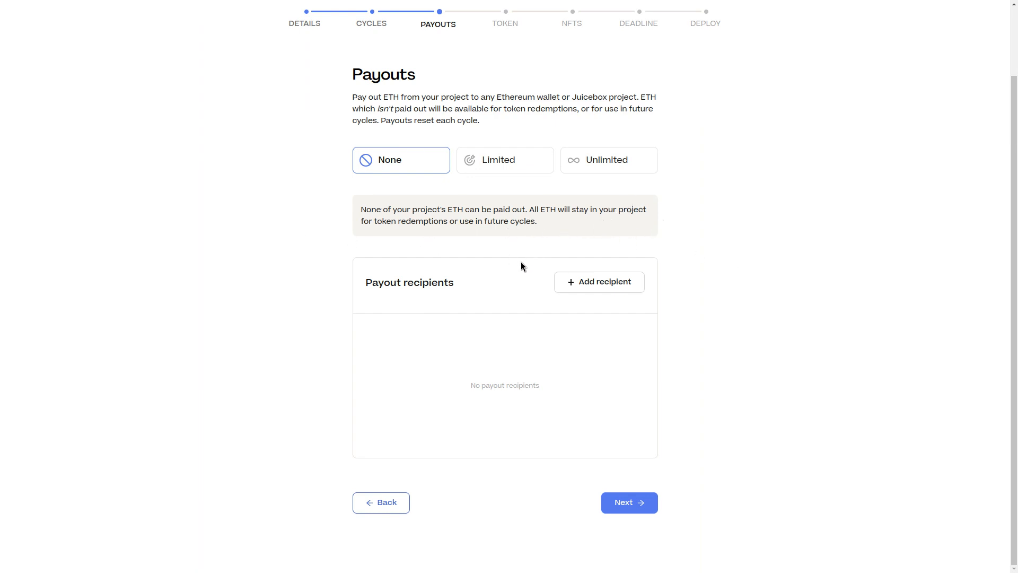
click(507, 159)
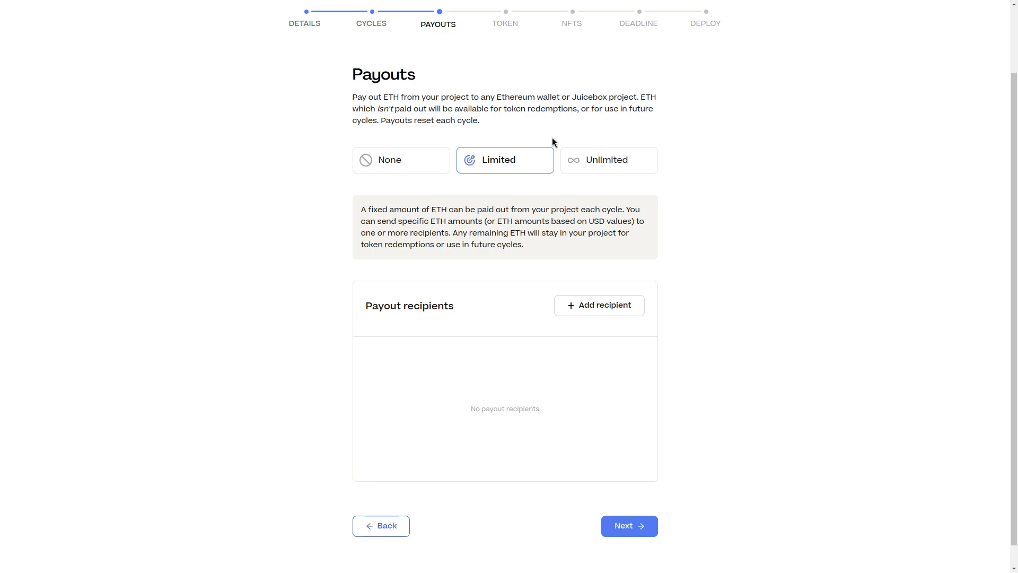
Add a payout recipient using the owner's wallet address with a payout amount of 1,000 USD
click(583, 306)
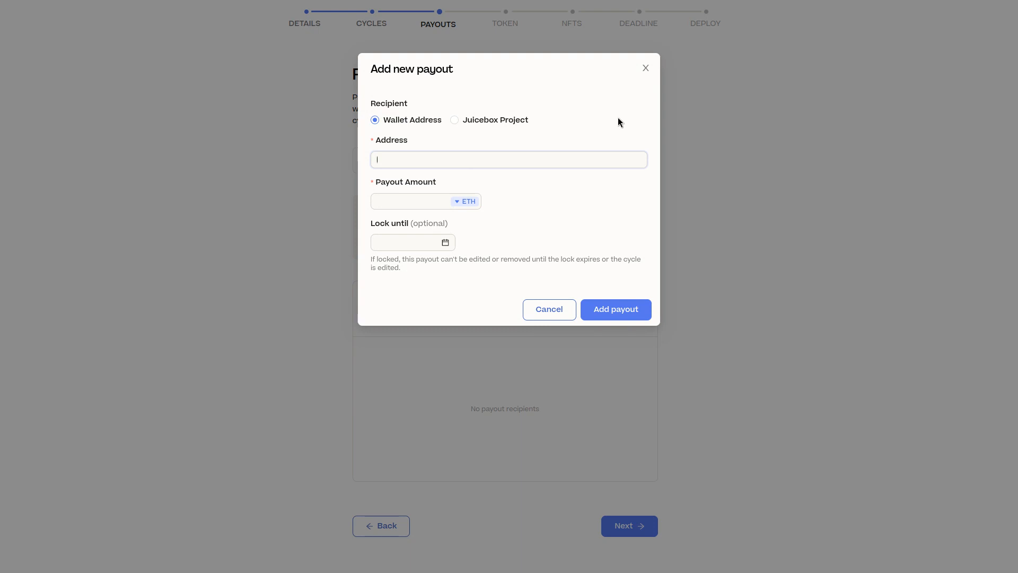
key(super+Insert)
text(filipv)
key(Return)
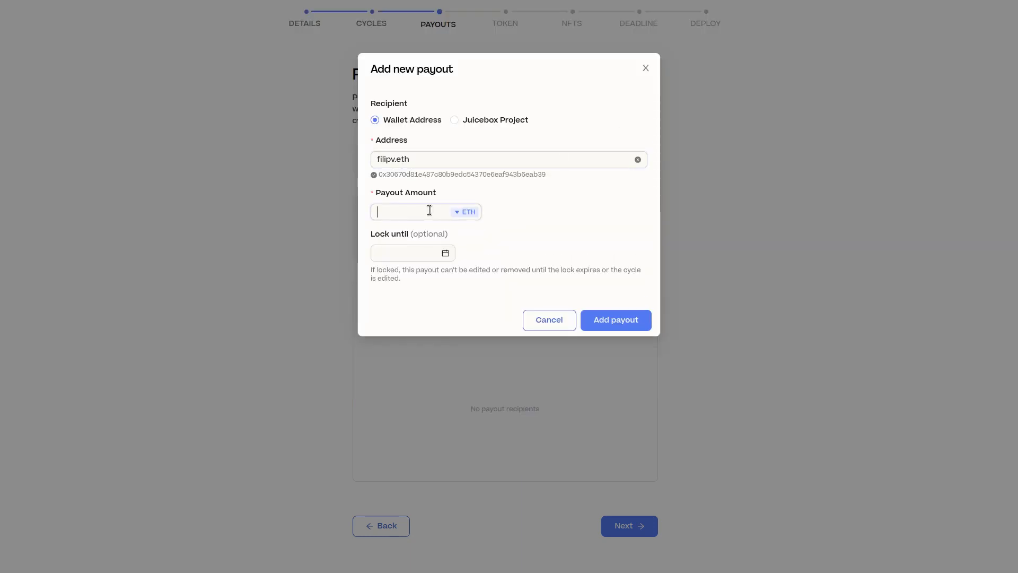
text(1)
click(467, 215)
click(416, 213)
text(1,000)
drag(415, 214, 215, 218)
click(618, 318)
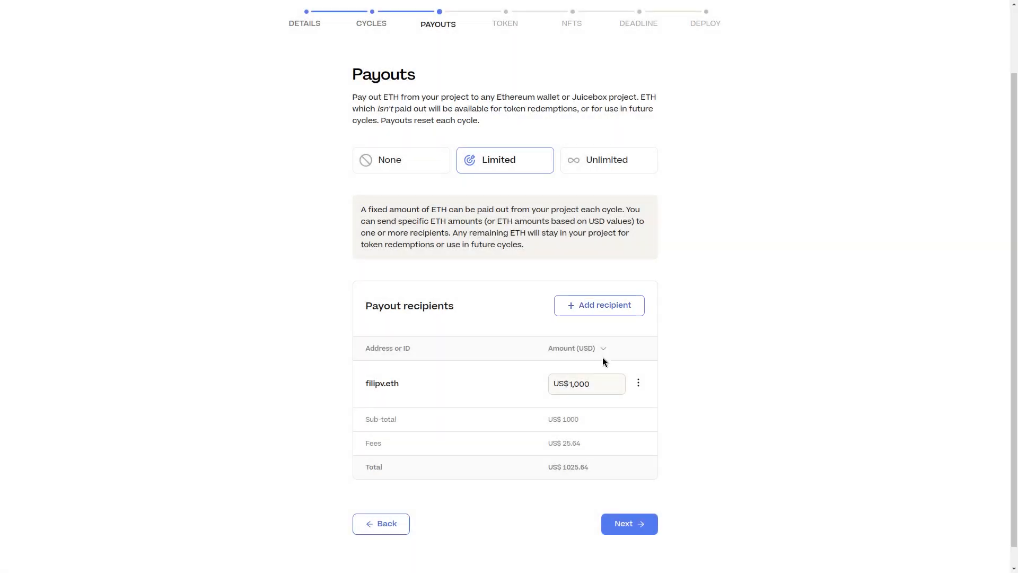
Add a 500 USD payout to the Juicebox project with ID 1, with the owner's wallet as project token beneficiary
scroll(605, 280, down, 1)
click(600, 292)
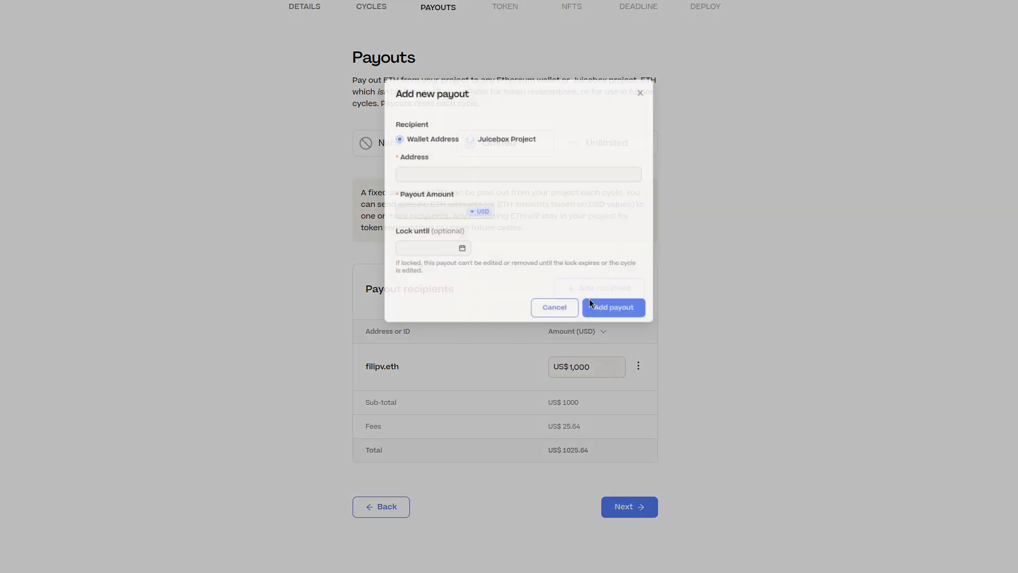
click(503, 123)
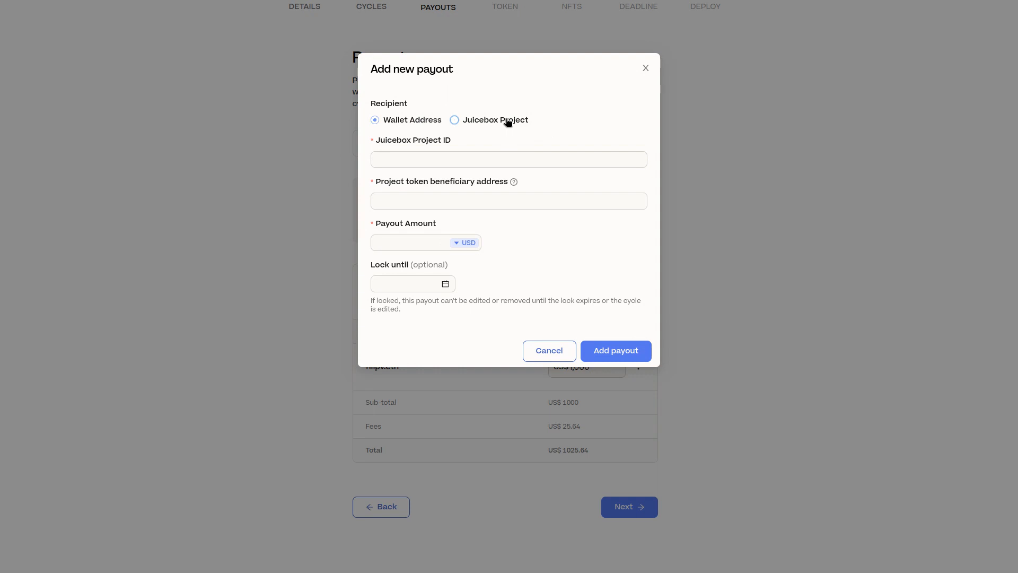
click(419, 163)
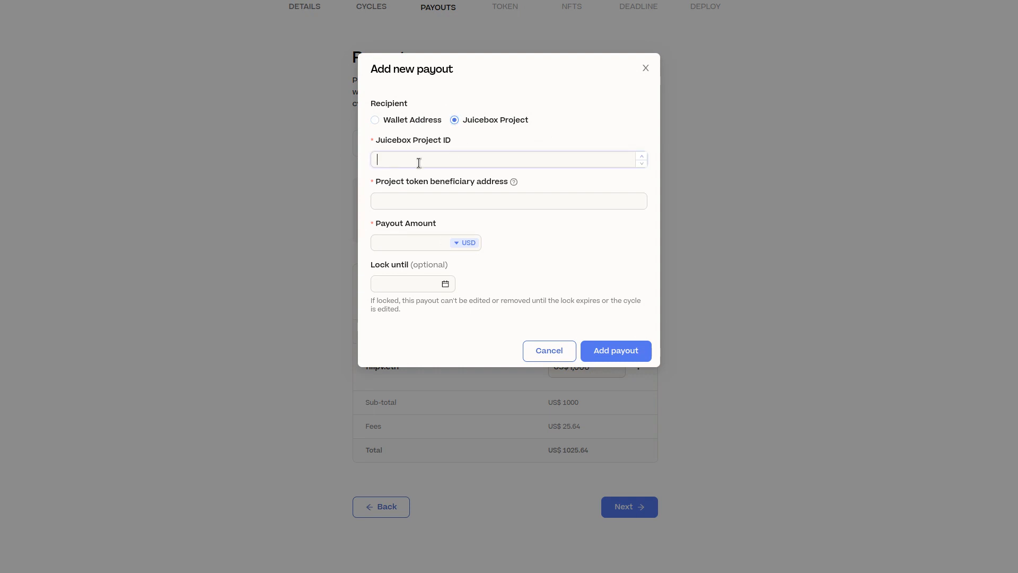
text(1)
key(Tab)
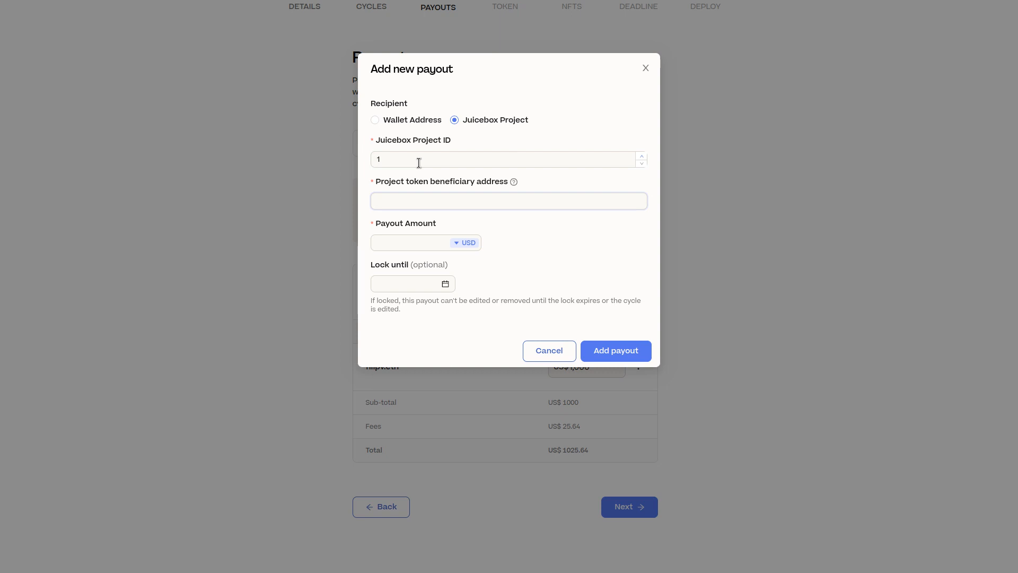
key(super+Insert)
text(filipv)
key(Return)
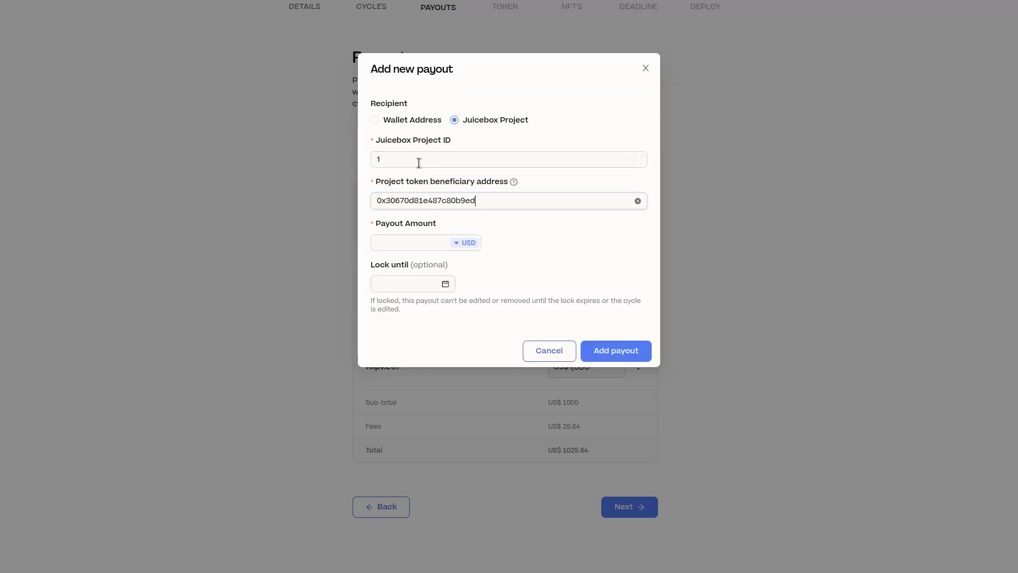
click(433, 248)
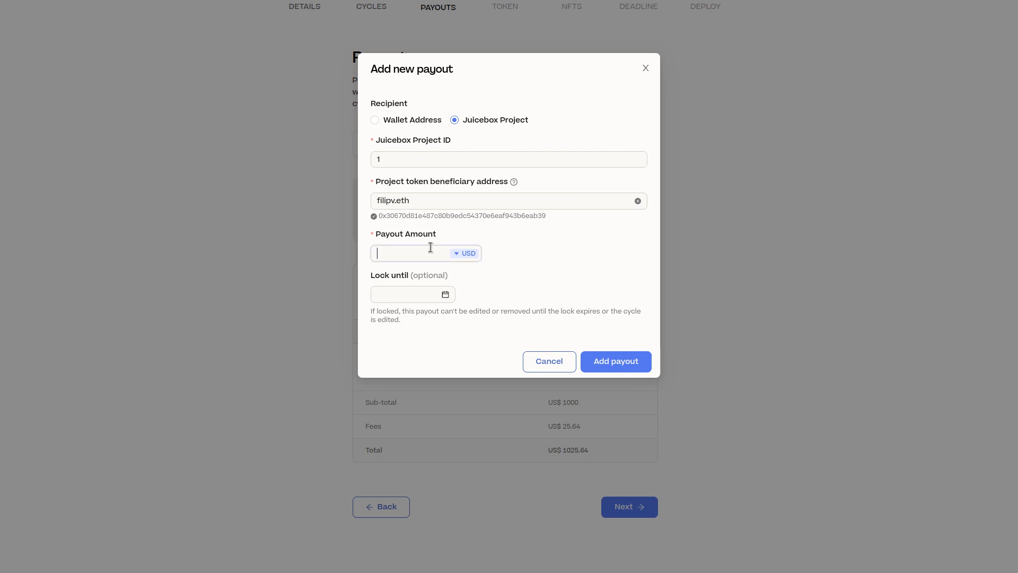
text(500)
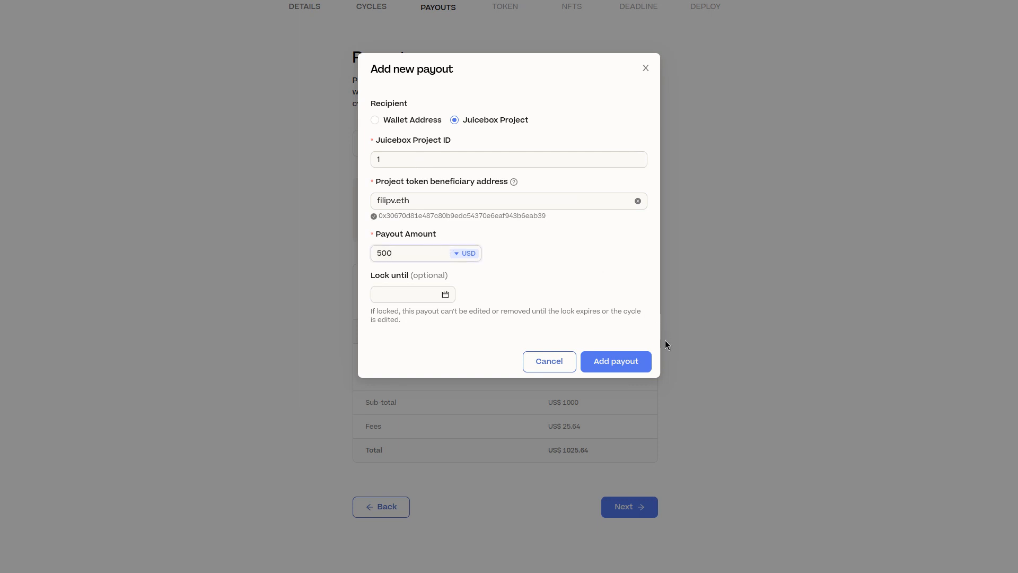
click(629, 361)
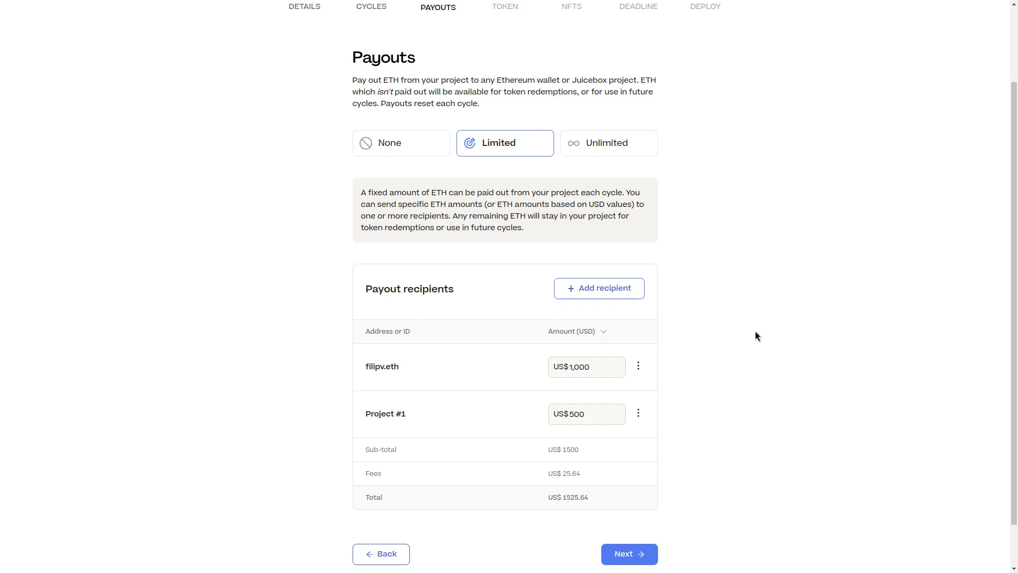
Examine the payout fees against the amounts going to the wallet recipient and to Project #1
triple_click(537, 477)
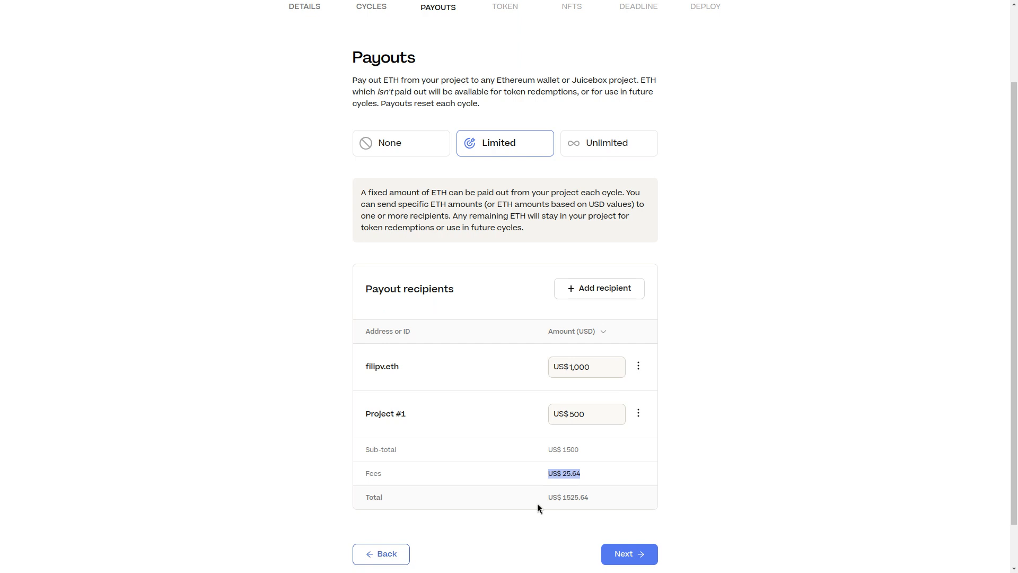
click(592, 483)
drag(609, 365, 547, 376)
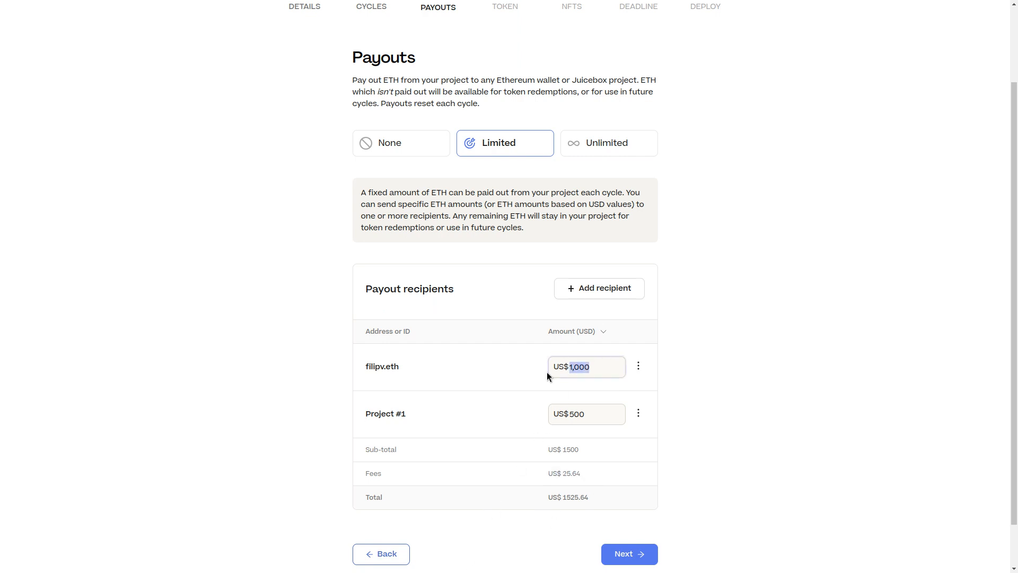
click(434, 370)
drag(599, 365, 523, 377)
drag(593, 472, 541, 470)
click(541, 469)
drag(353, 412, 364, 420)
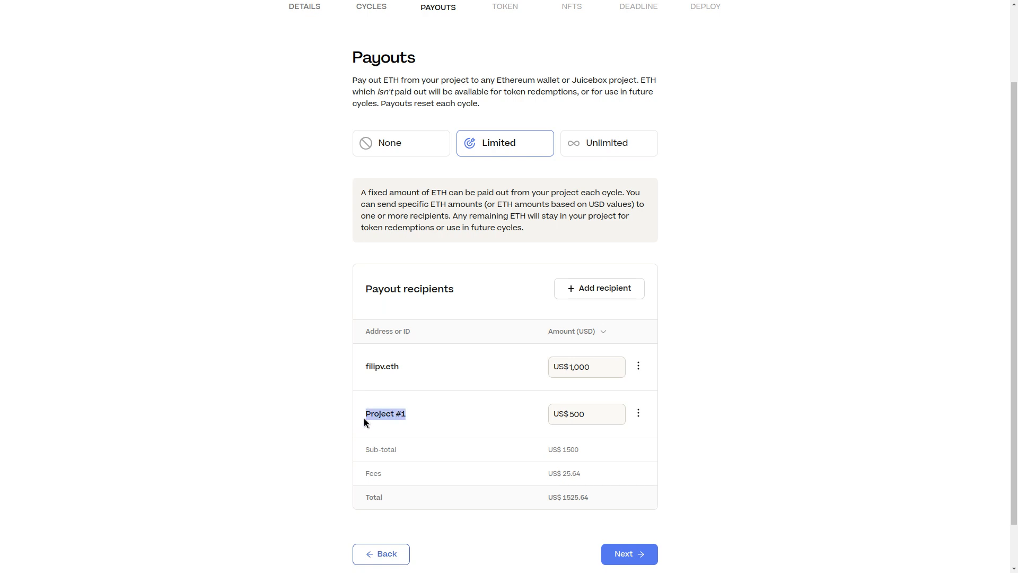
click(489, 417)
drag(587, 415, 568, 419)
click(506, 418)
In the Token stage, choose Custom Token Rules with a total issuance rate of 1,000 tokens per ETH contributed
click(622, 553)
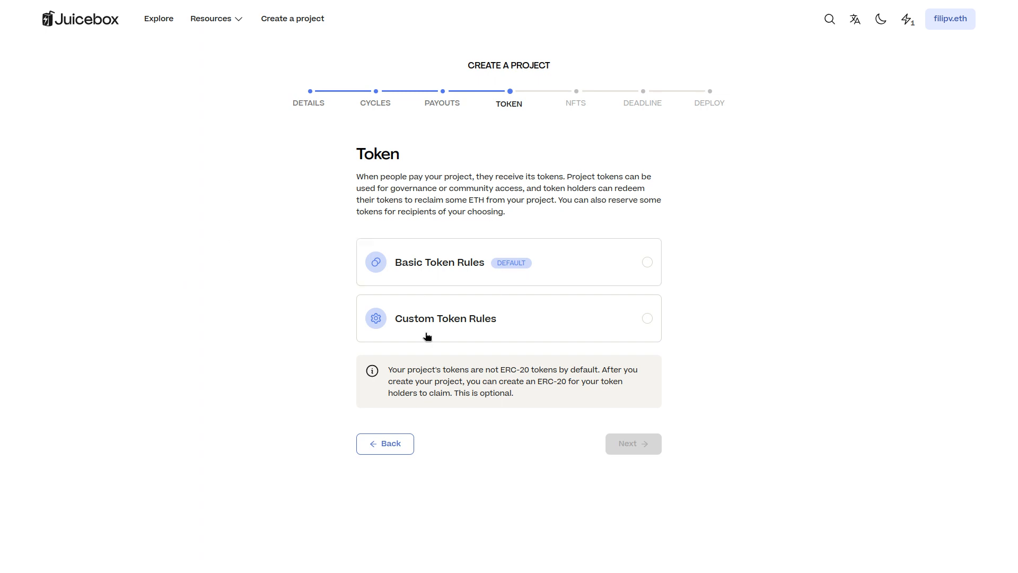
click(506, 316)
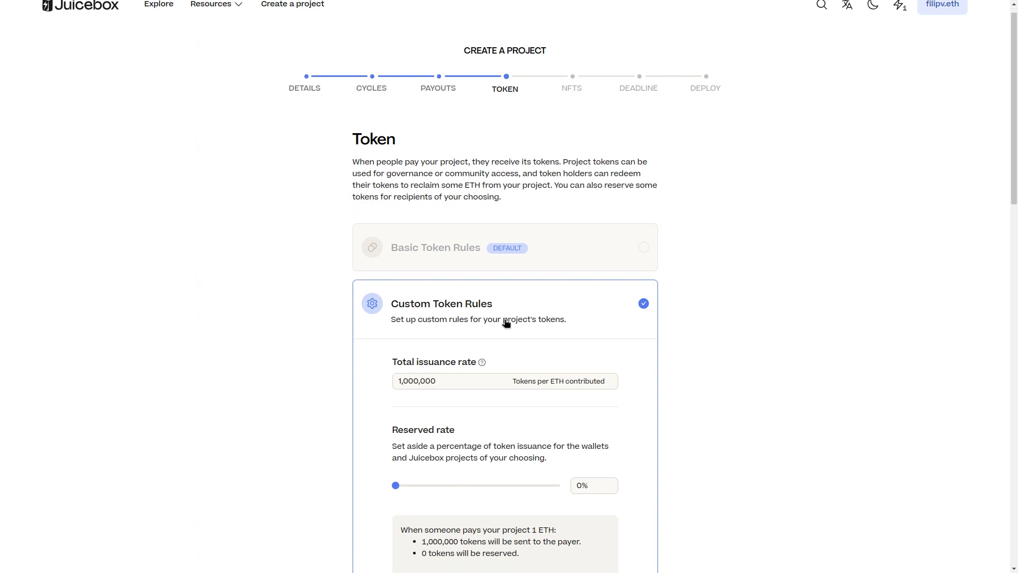
scroll(509, 313, down, 5)
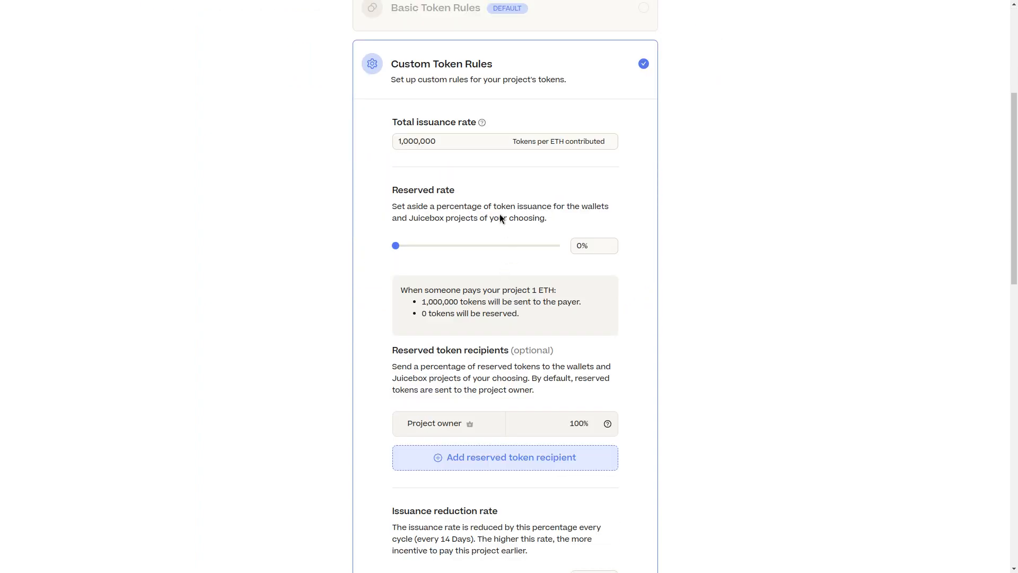
double_click(447, 137)
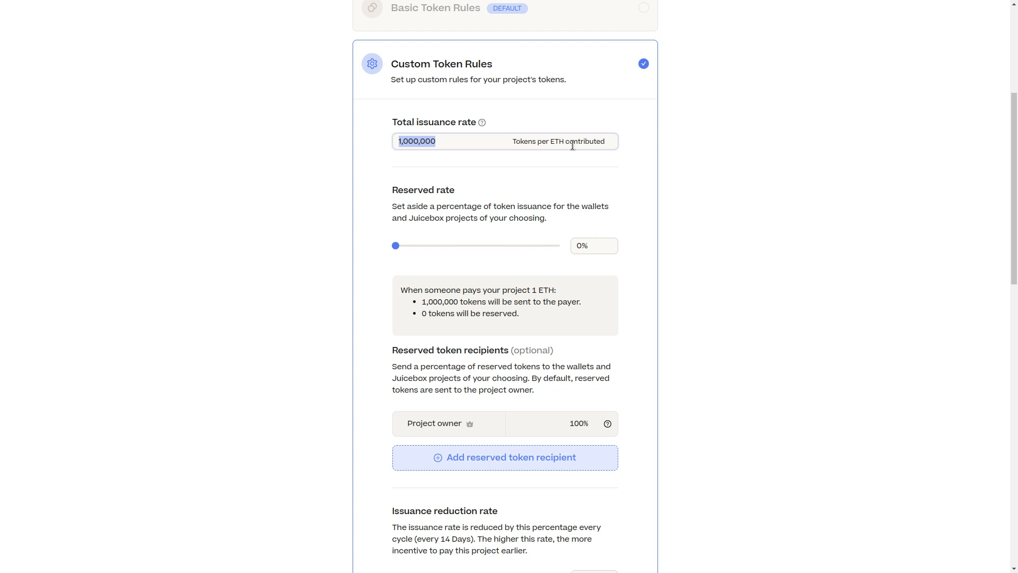
text(1000)
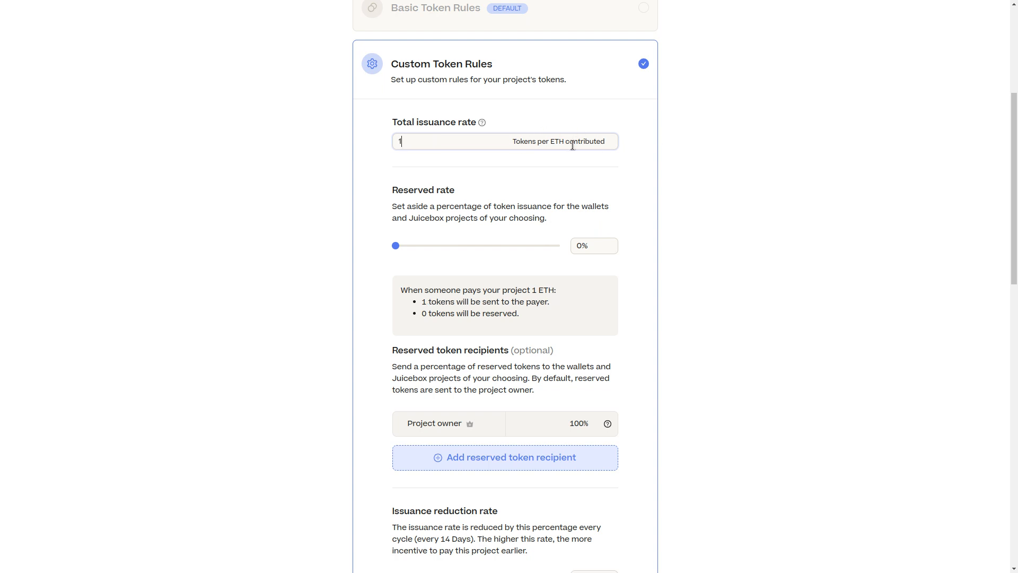
Set the reserved rate to 20% and review how issued tokens are split between payer and reserve
click(831, 255)
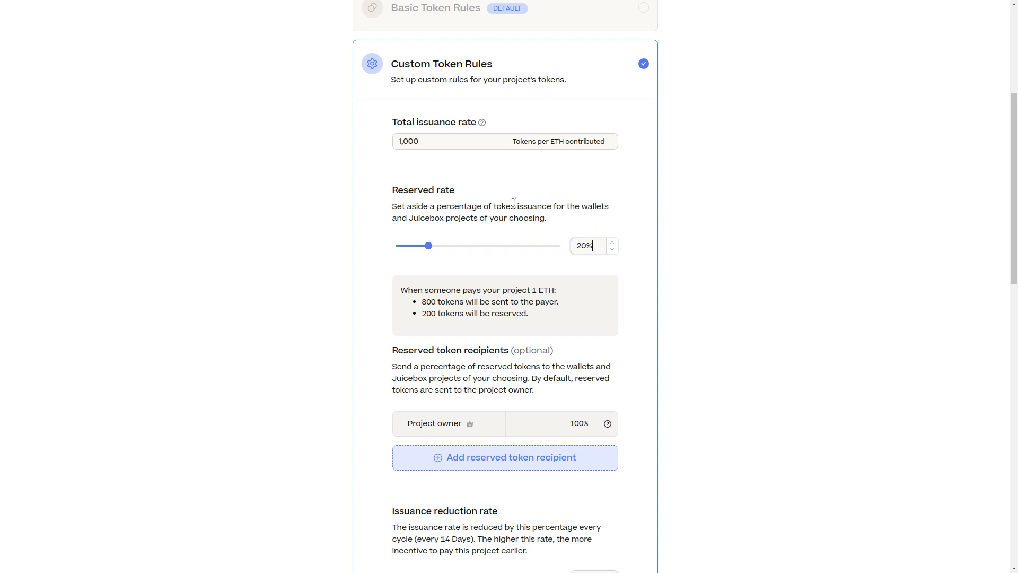
click(513, 203)
drag(392, 207, 538, 218)
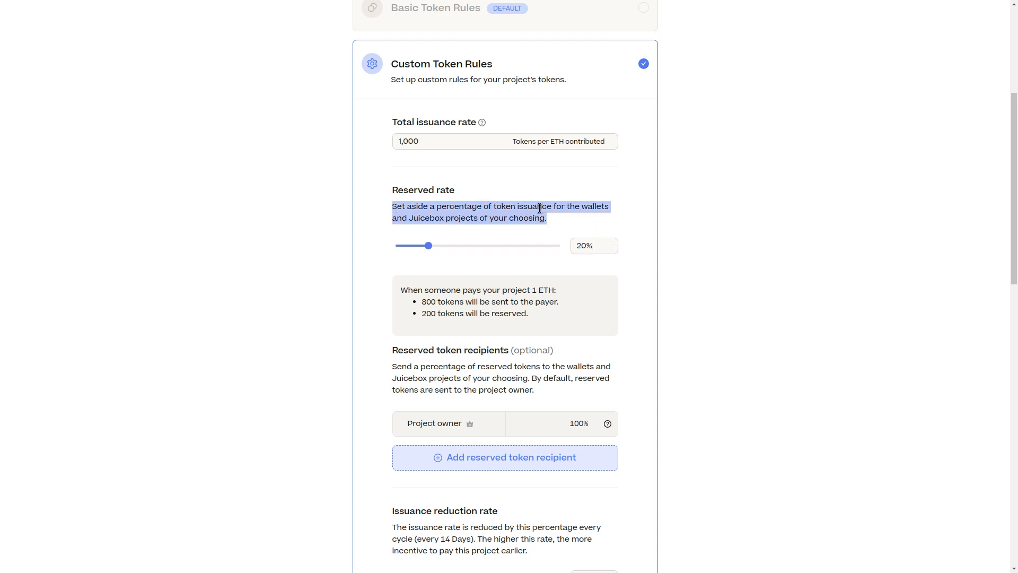
click(544, 207)
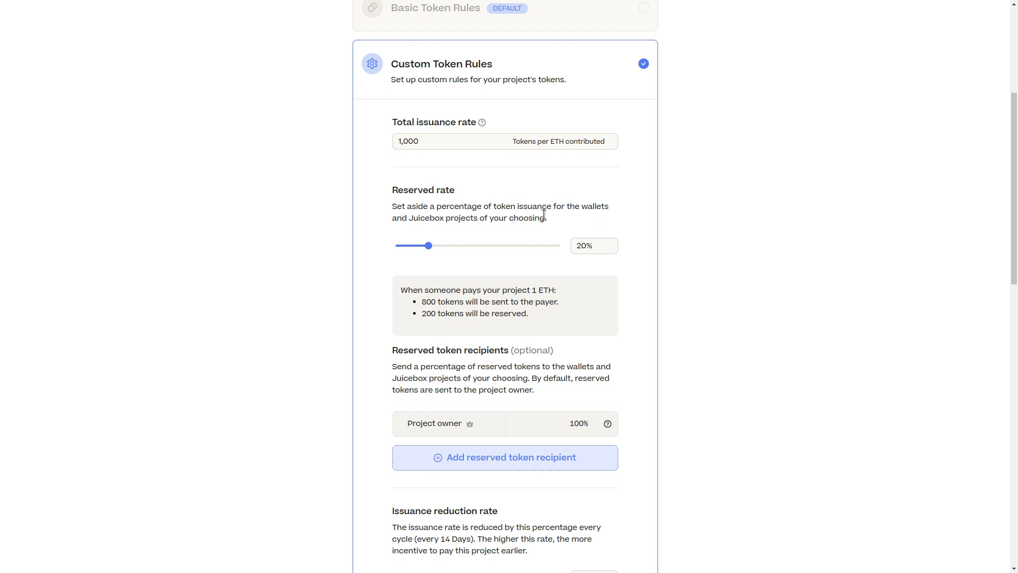
drag(432, 138, 320, 145)
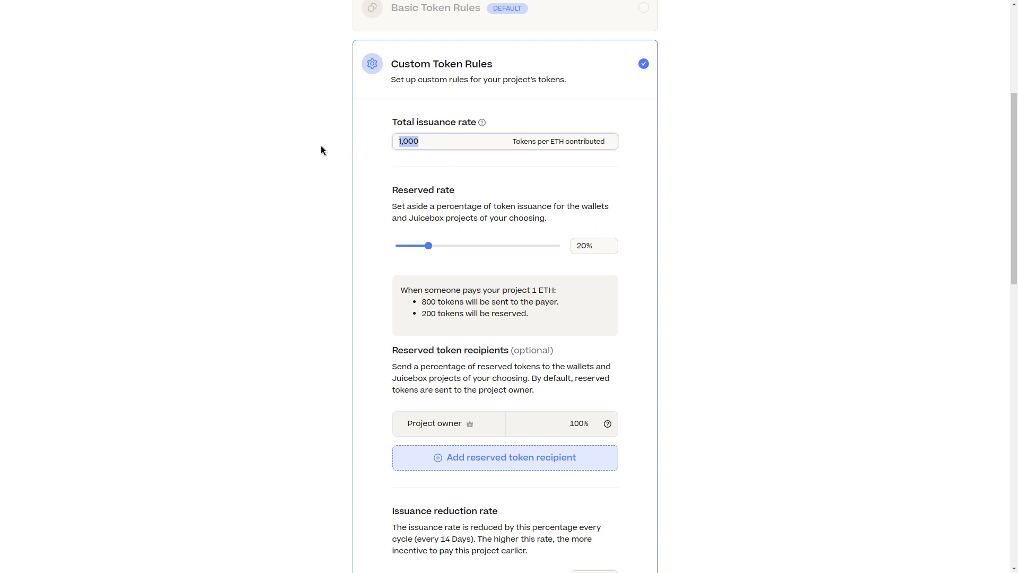
click(321, 145)
scroll(448, 200, down, 2)
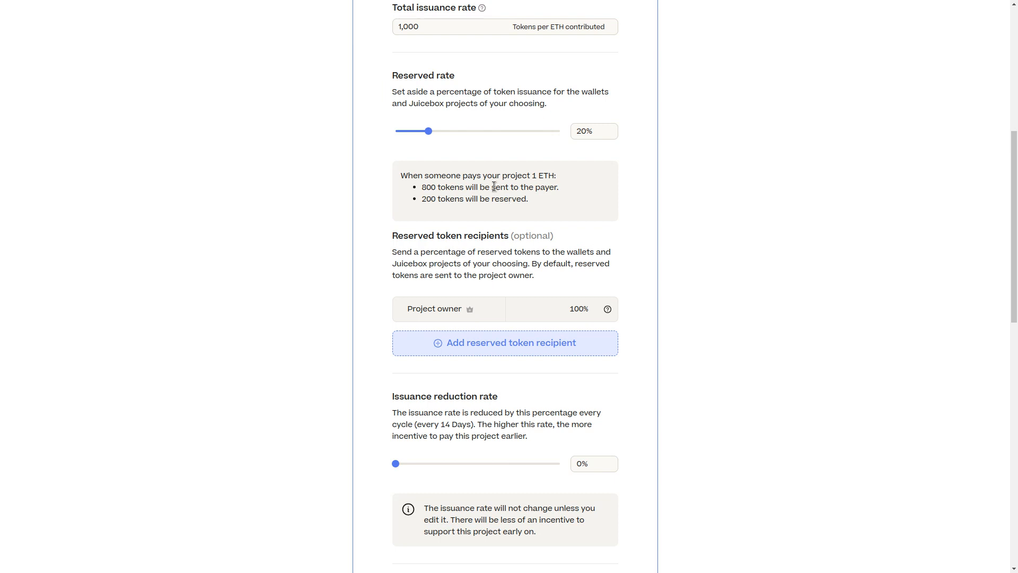
drag(422, 187, 433, 188)
click(432, 189)
Add the owner's personal wallet as a reserved token recipient with a percentage of 50%
click(509, 345)
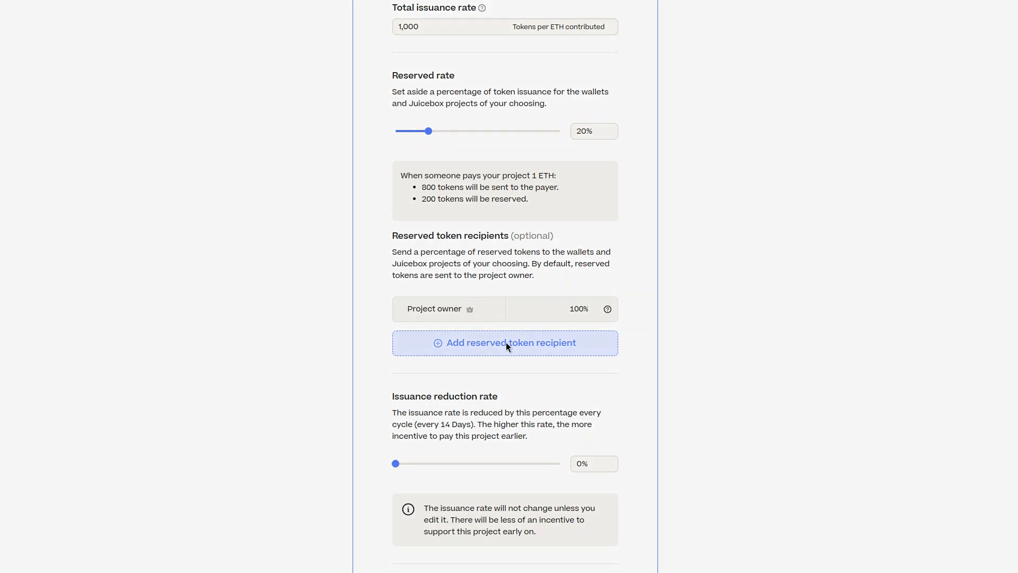
click(550, 161)
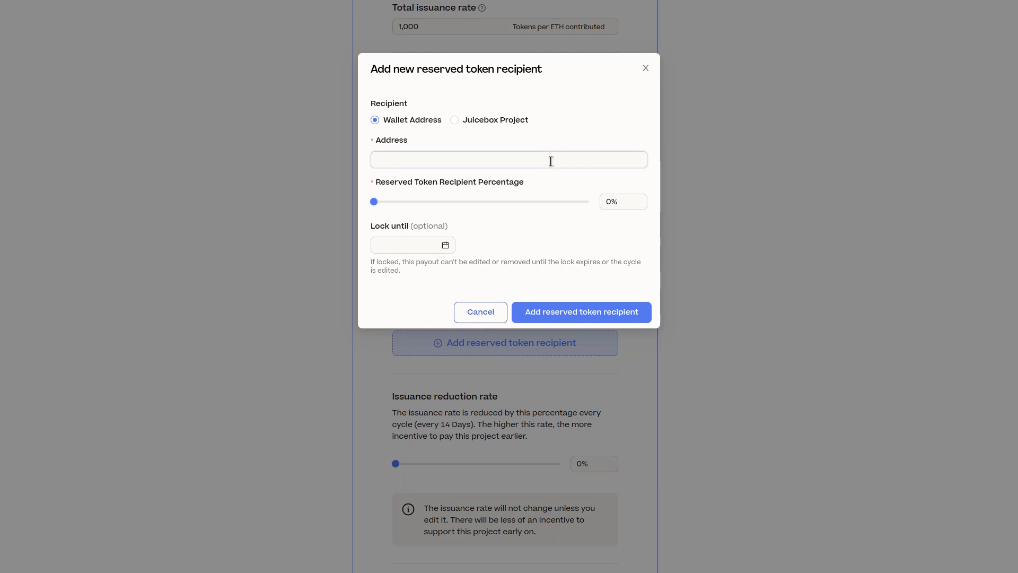
key(super+Insert)
text(fili)
key(Return)
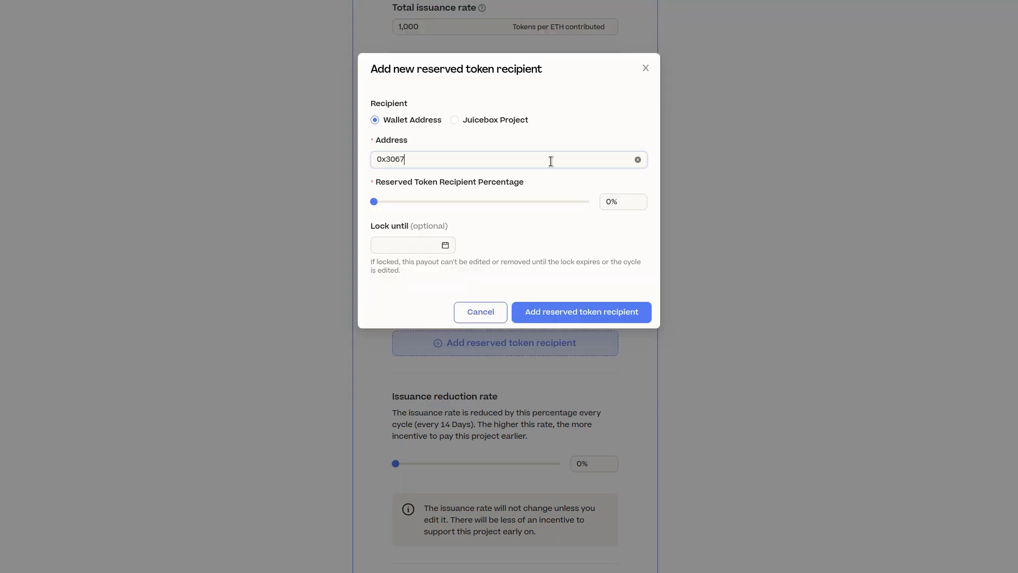
click(614, 212)
text(50)
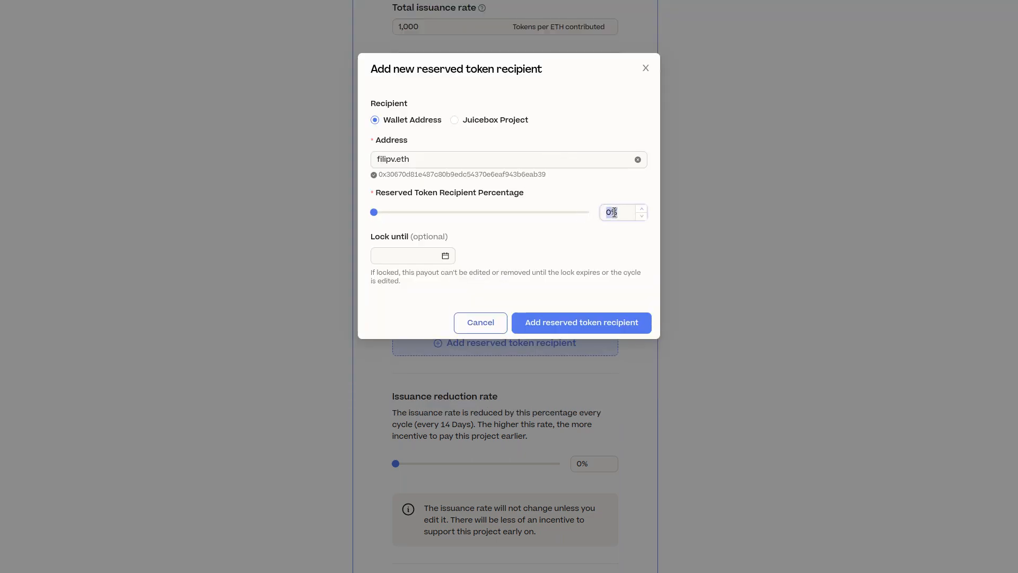
click(604, 328)
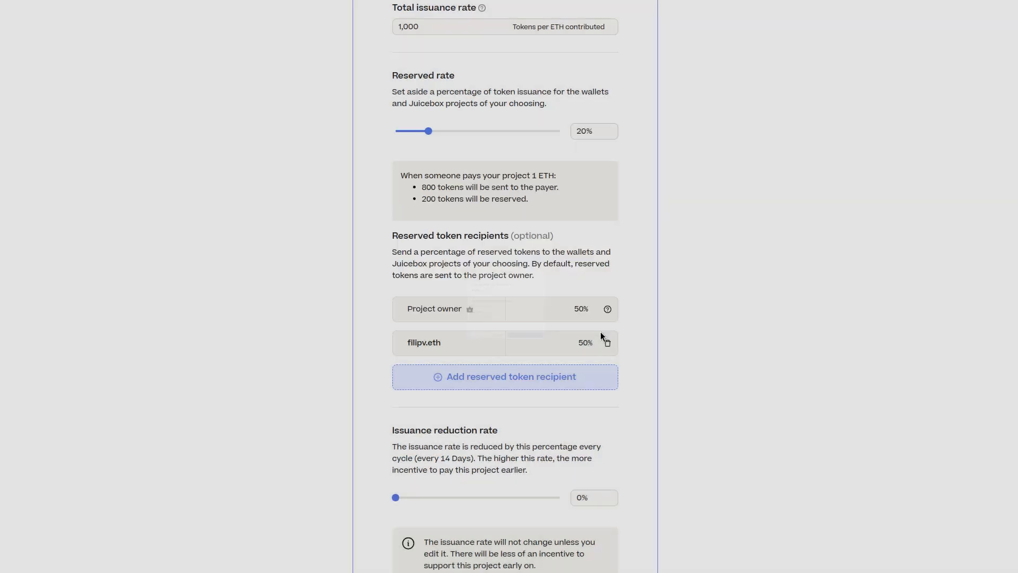
Add the saved jb multisig wallet address as a second reserved token recipient with 50%
click(543, 389)
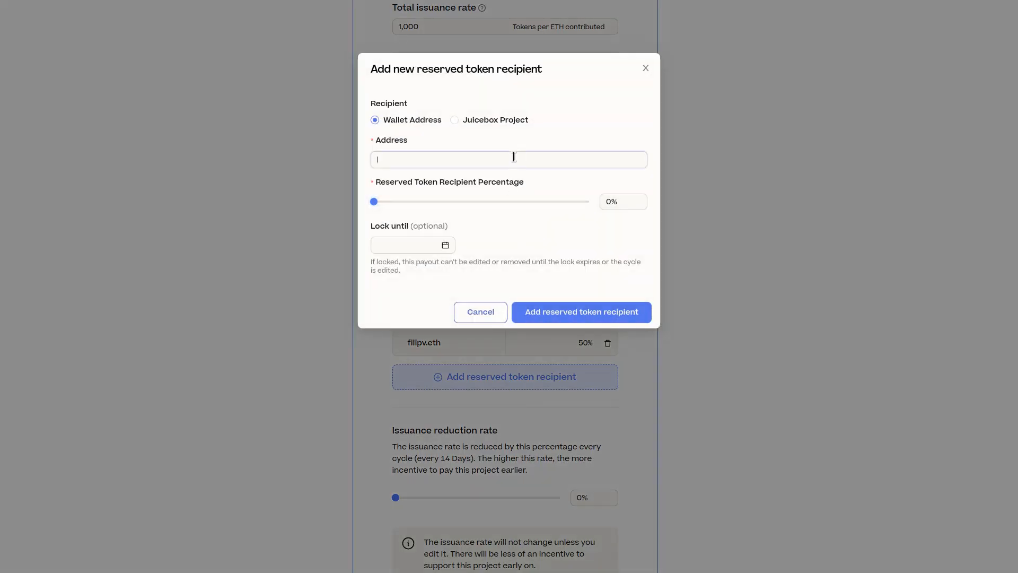
key(super+Insert)
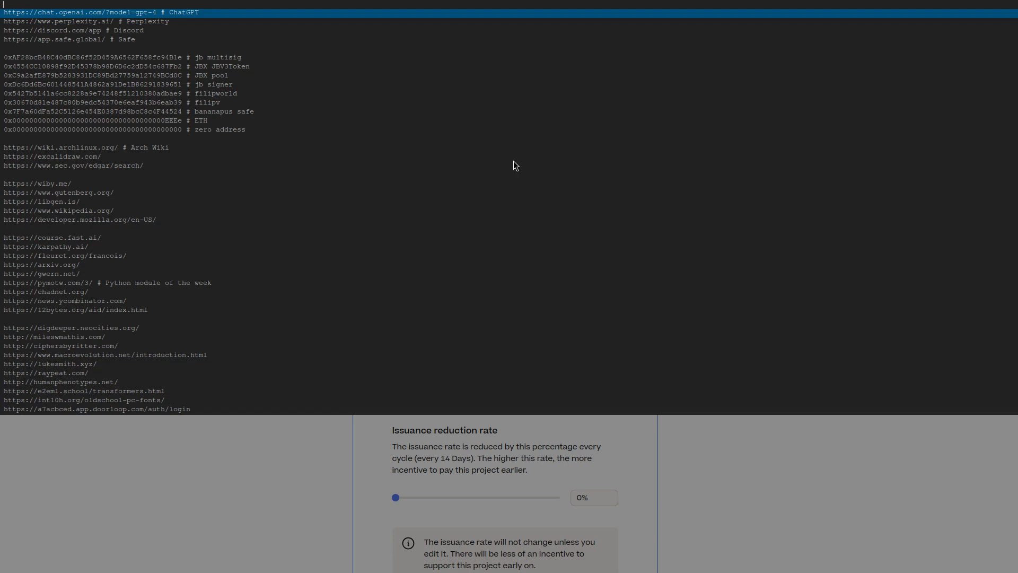
text(multi)
key(Return)
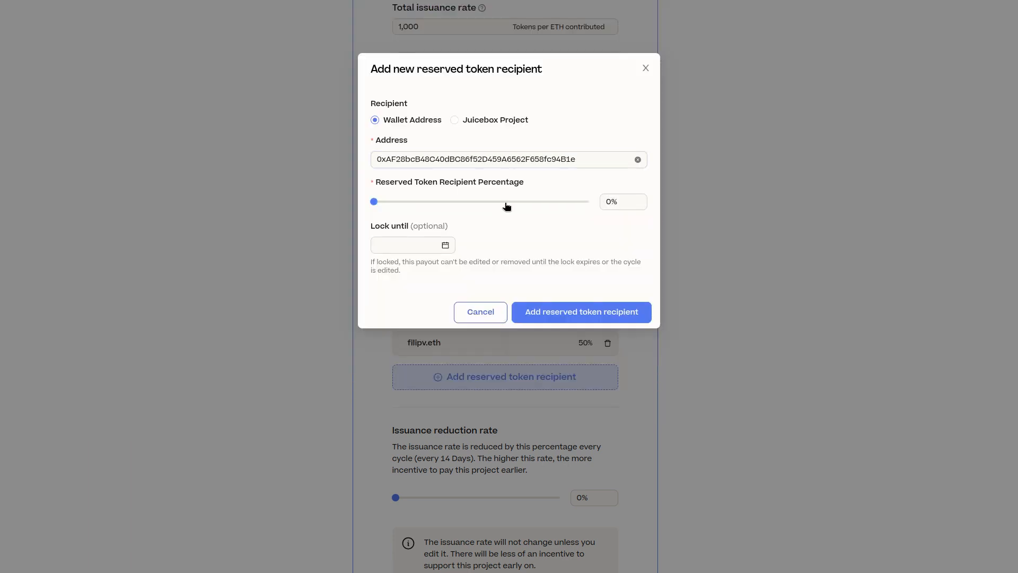
click(608, 196)
text(50)
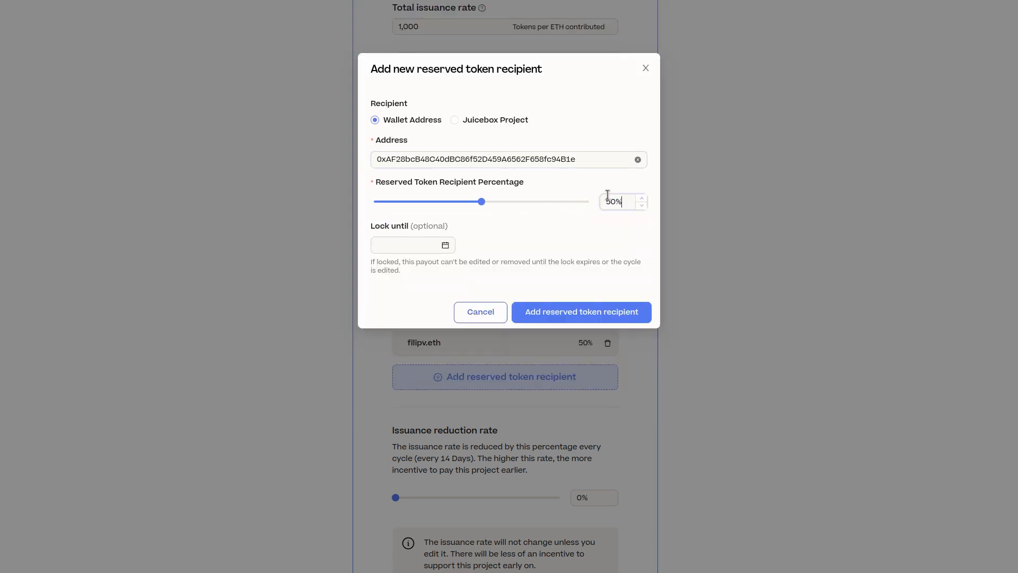
click(577, 310)
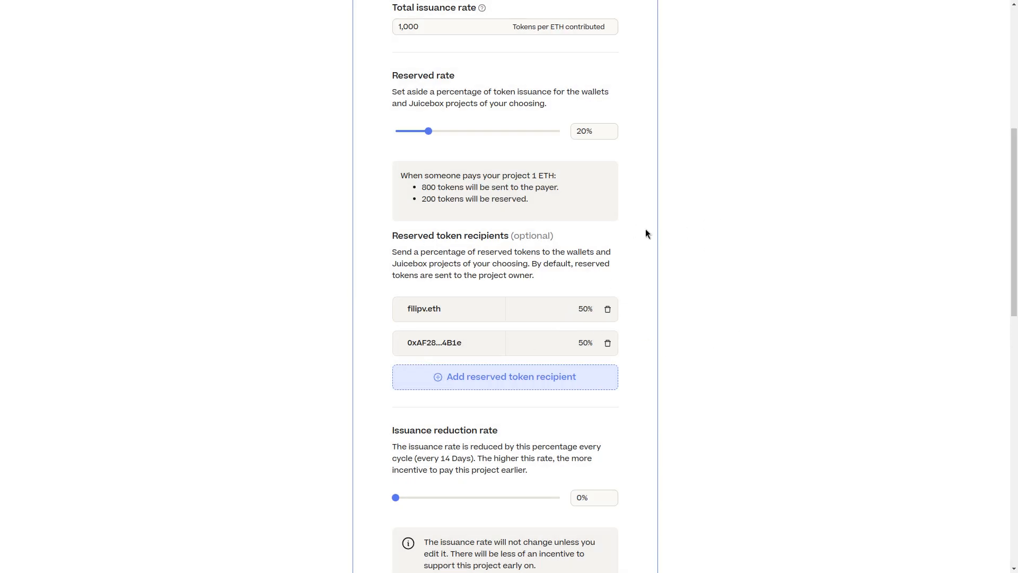
Examine how reserved tokens are split between the recipients and how the issuance reduction rate relates to the total issuance rate
scroll(370, 159, up, 1)
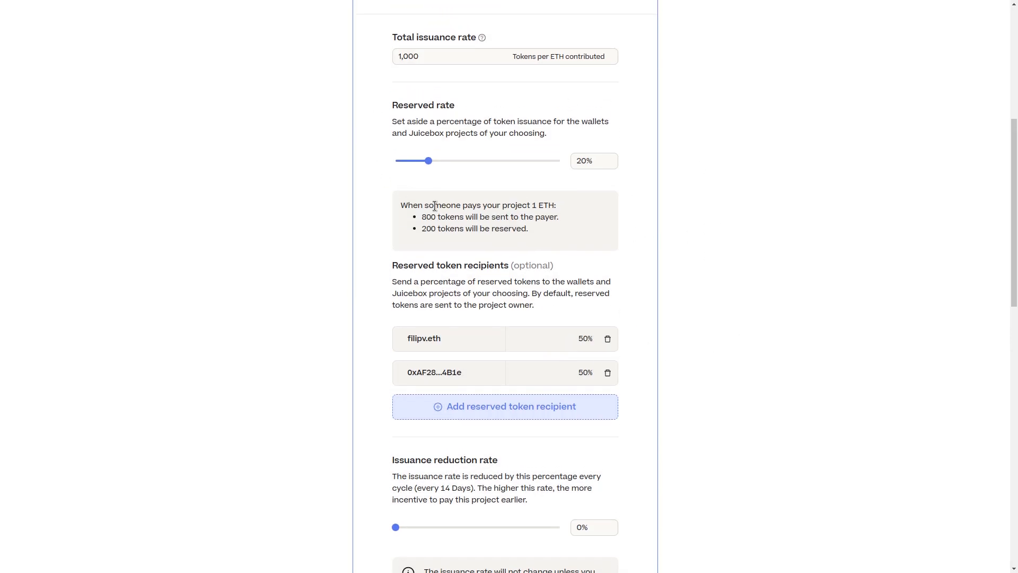
drag(422, 217, 476, 256)
click(453, 234)
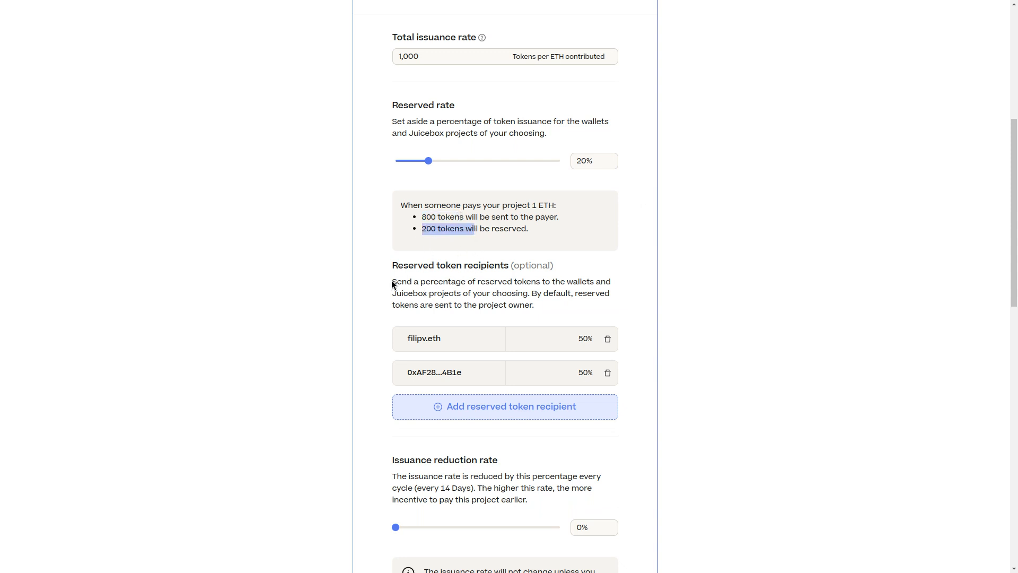
click(760, 325)
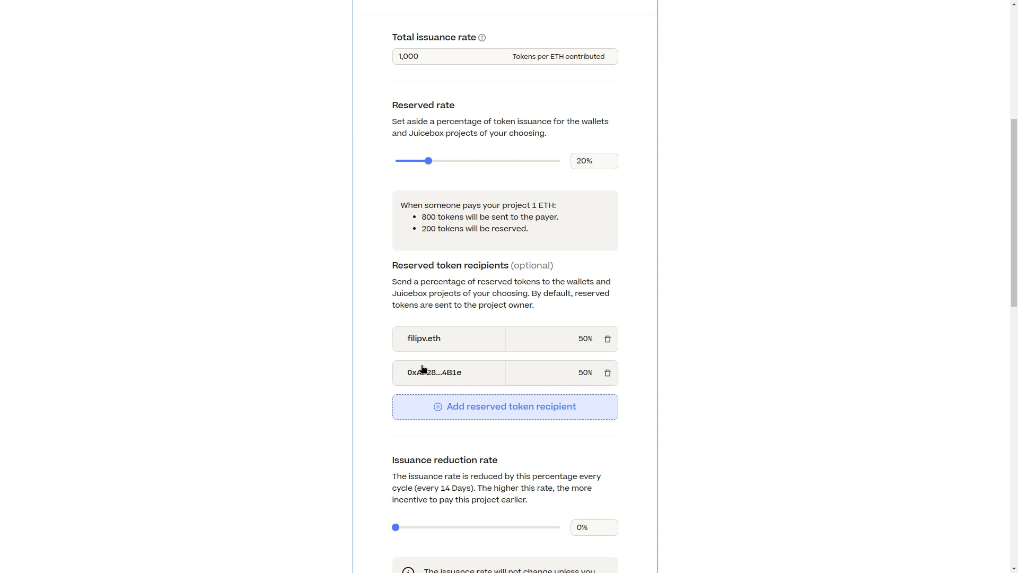
scroll(594, 389, down, 2)
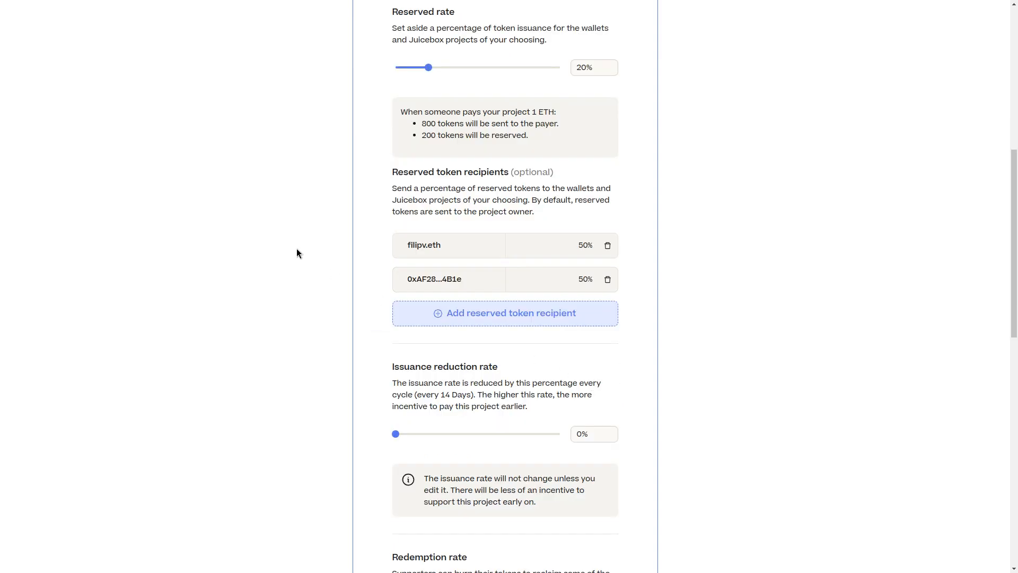
scroll(477, 257, down, 4)
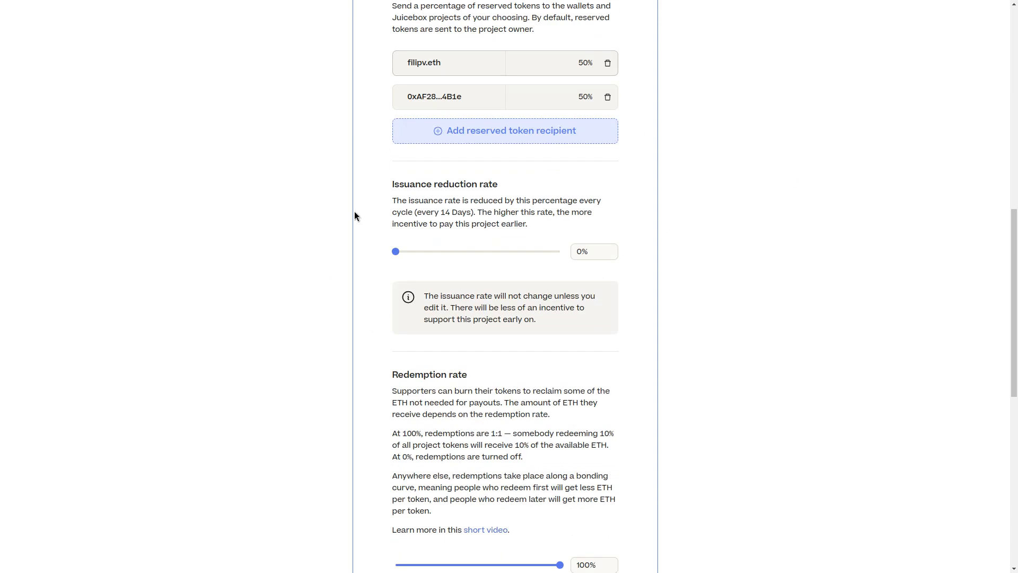
drag(374, 185, 677, 186)
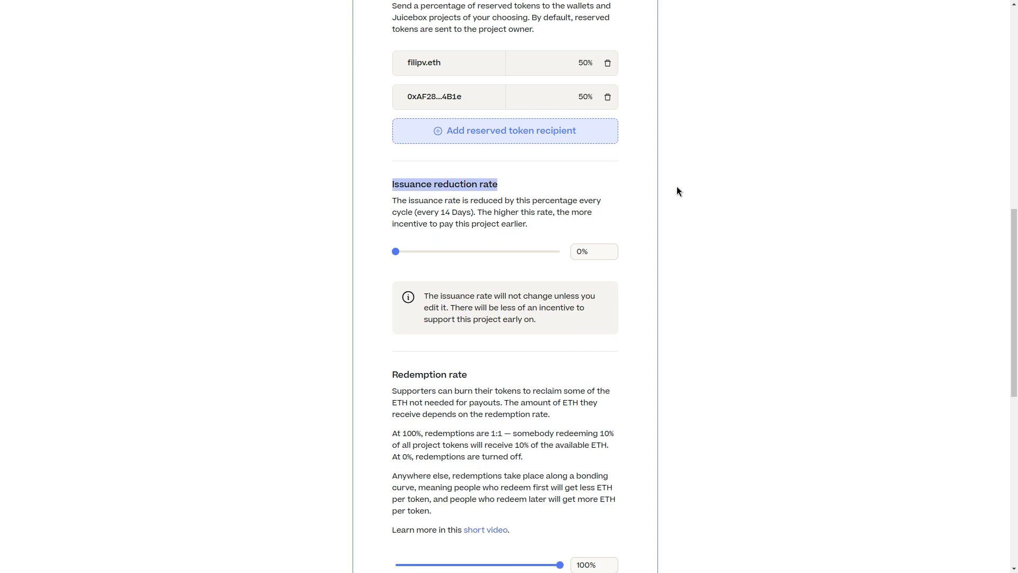
click(676, 186)
scroll(684, 201, up, 6)
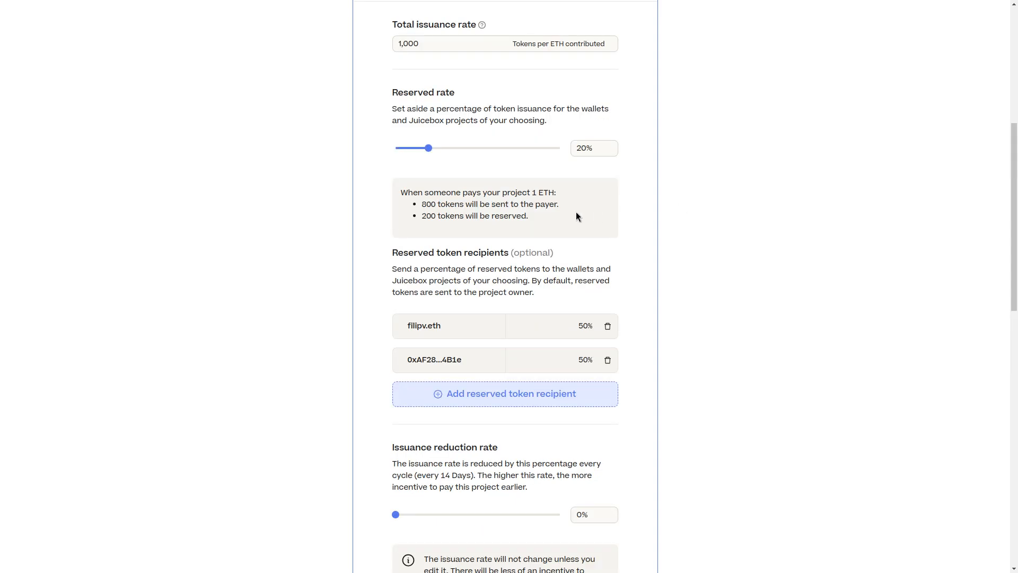
scroll(477, 403, down, 2)
scroll(536, 402, up, 6)
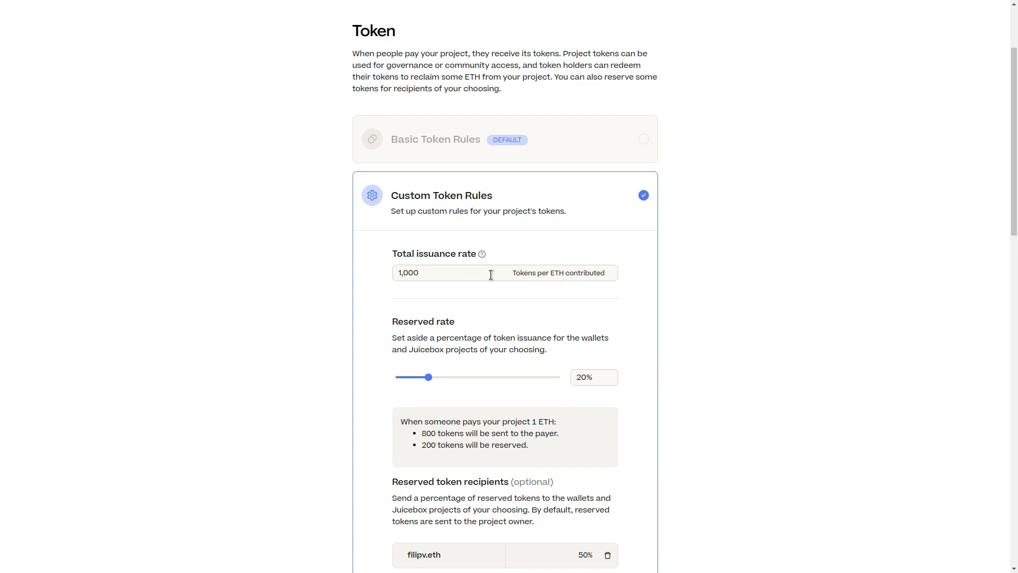
scroll(447, 325, down, 6)
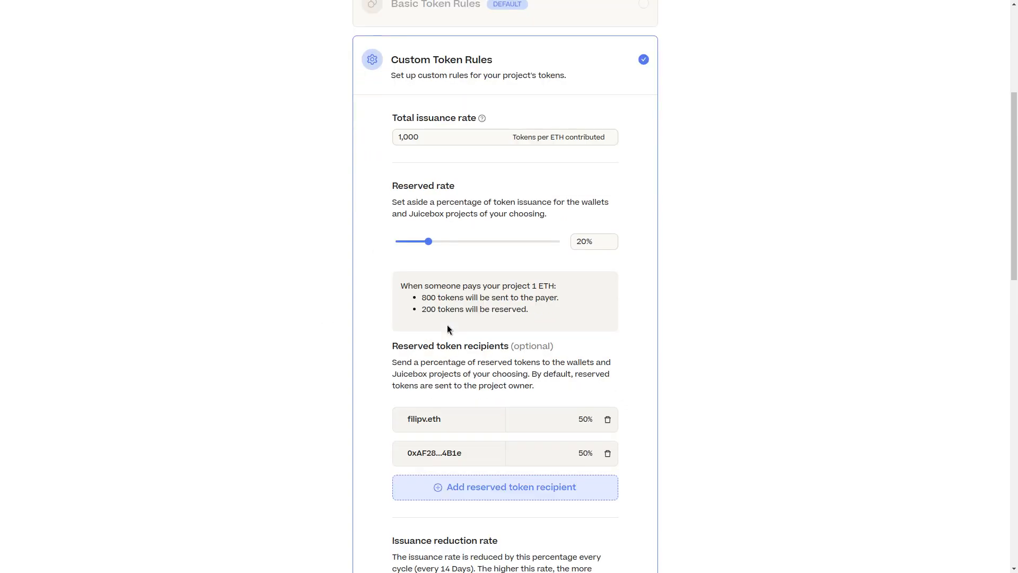
scroll(450, 317, up, 4)
Set the issuance reduction rate to 1% per cycle
scroll(449, 297, down, 10)
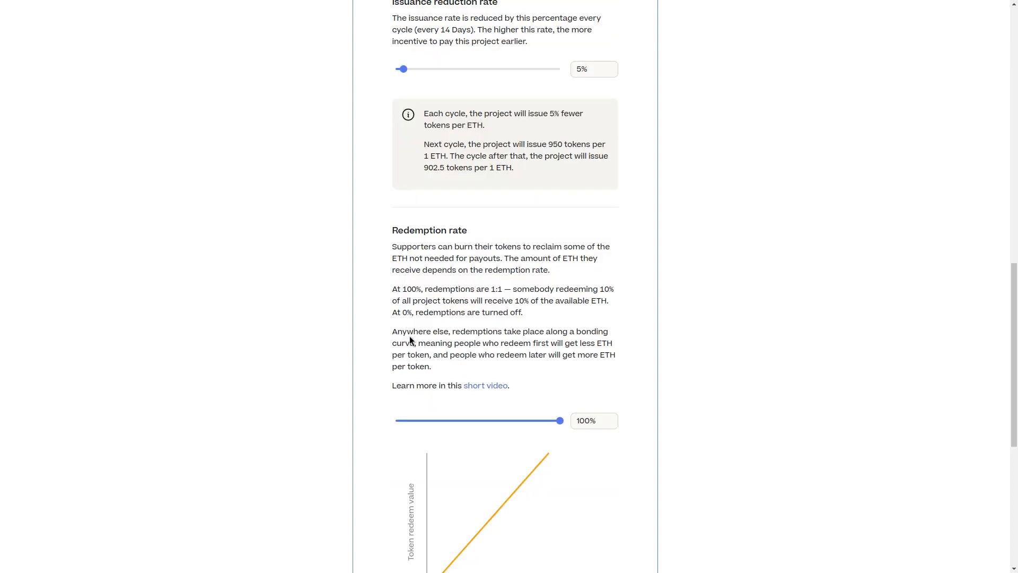
scroll(593, 144, up, 2)
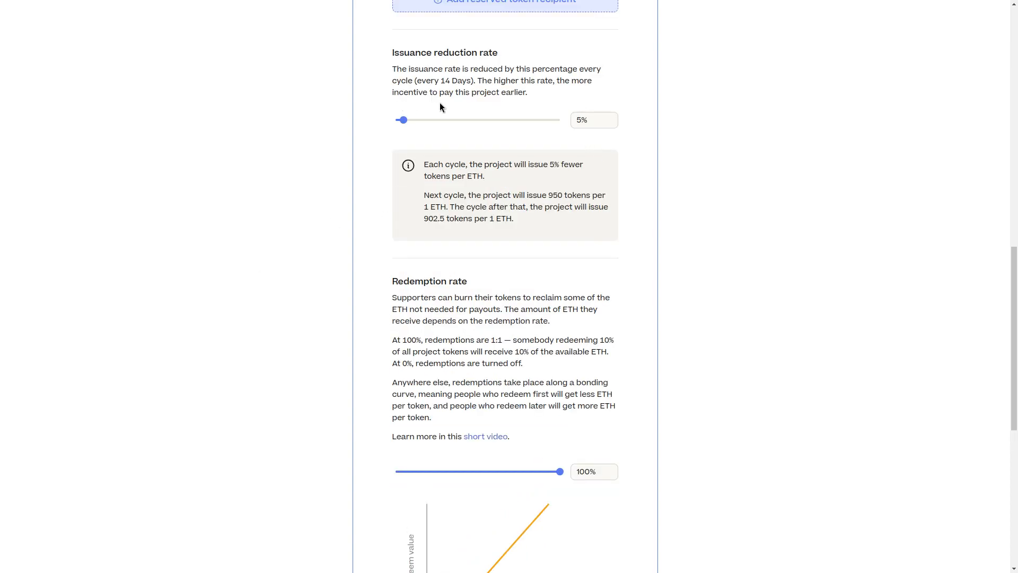
scroll(440, 106, up, 1)
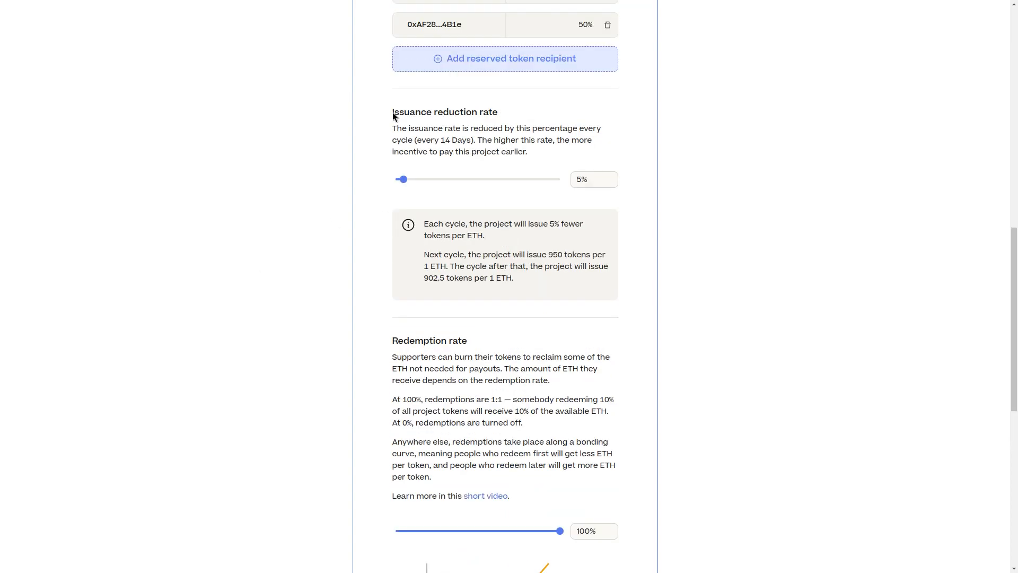
double_click(591, 185)
text(1)
Read the redemption rate explanation and examine the curve of token redeem value against percentage of tokens redeemed
scroll(644, 307, down, 5)
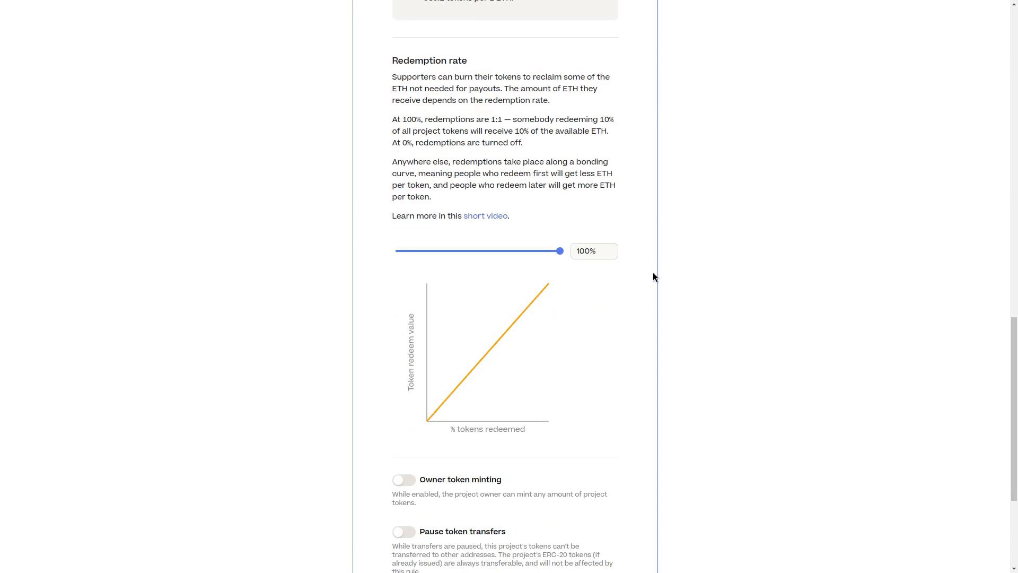
scroll(542, 127, up, 1)
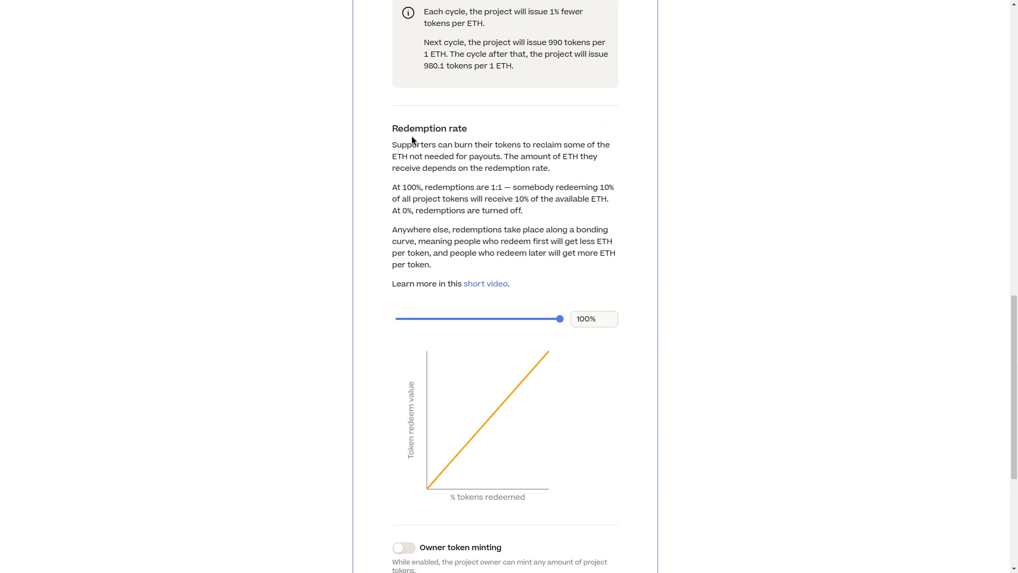
drag(411, 136, 611, 266)
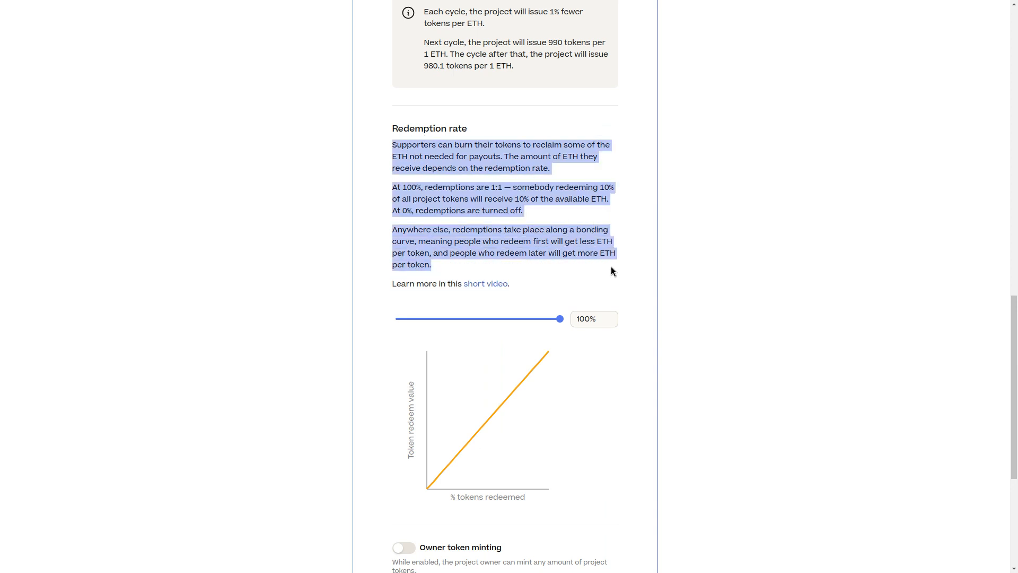
click(611, 266)
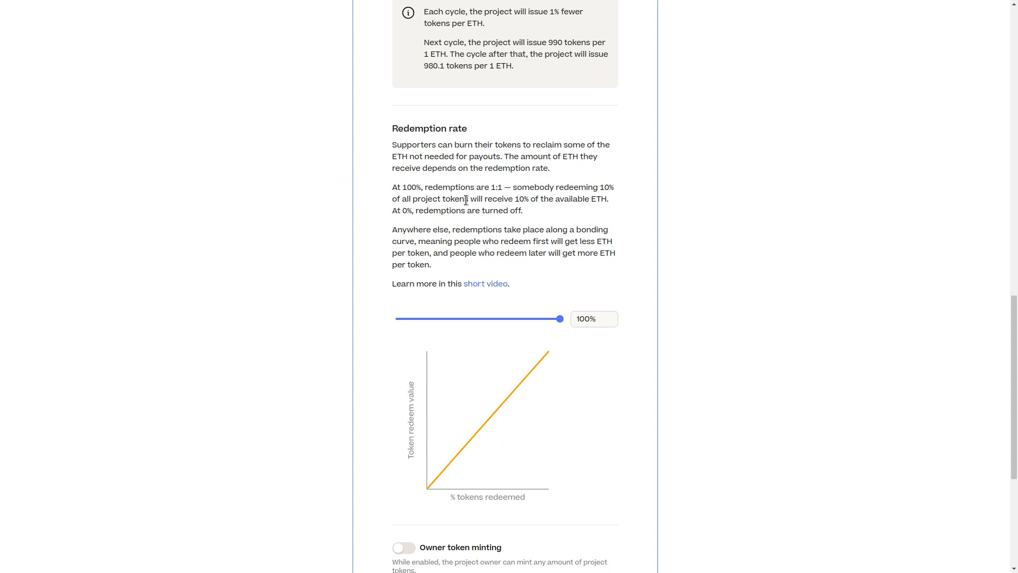
scroll(472, 363, down, 3)
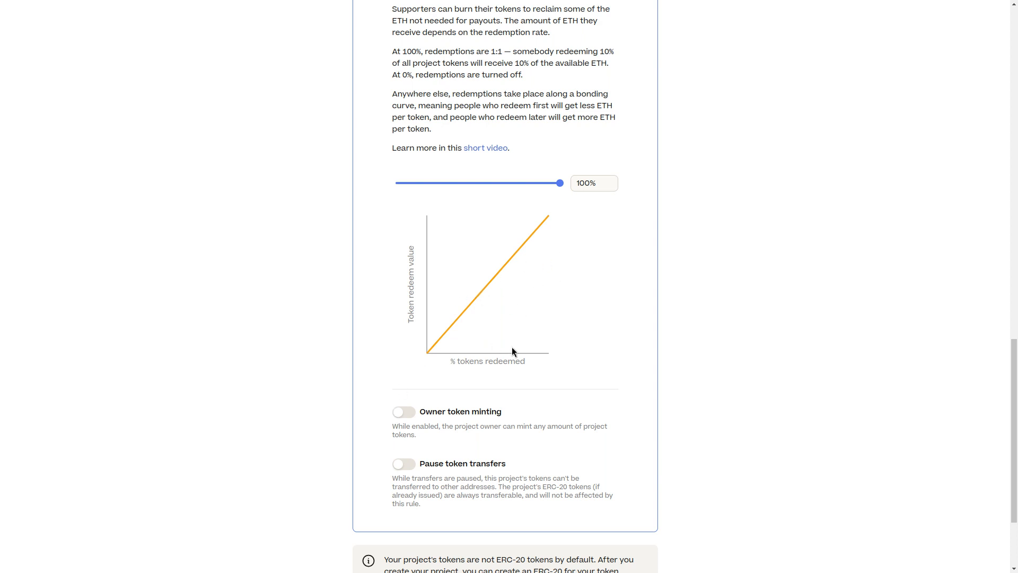
scroll(512, 340, up, 2)
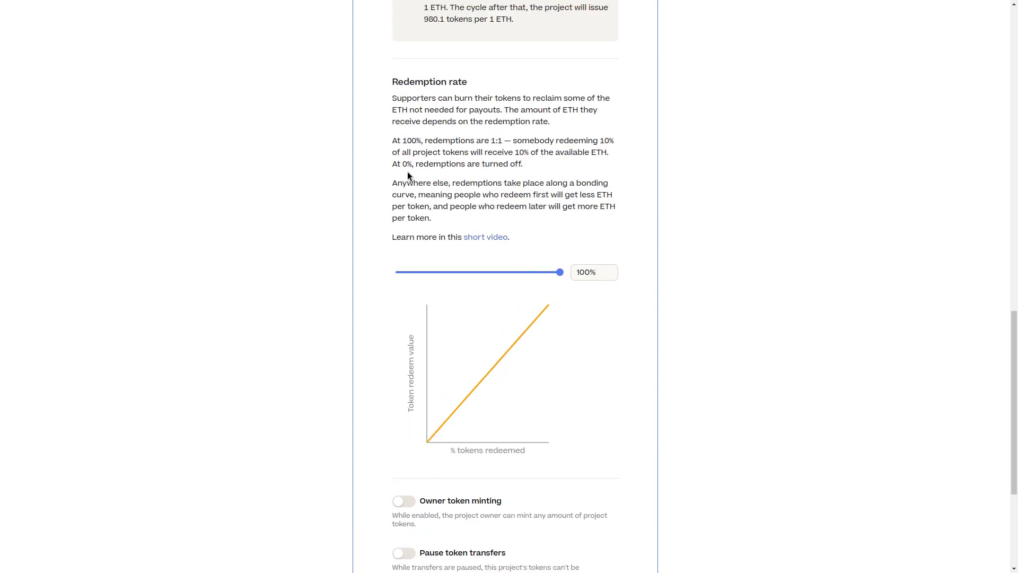
Set the redemption rate to 0% to turn off token redemptions
mouse_move(554, 278)
drag(554, 278, 210, 290)
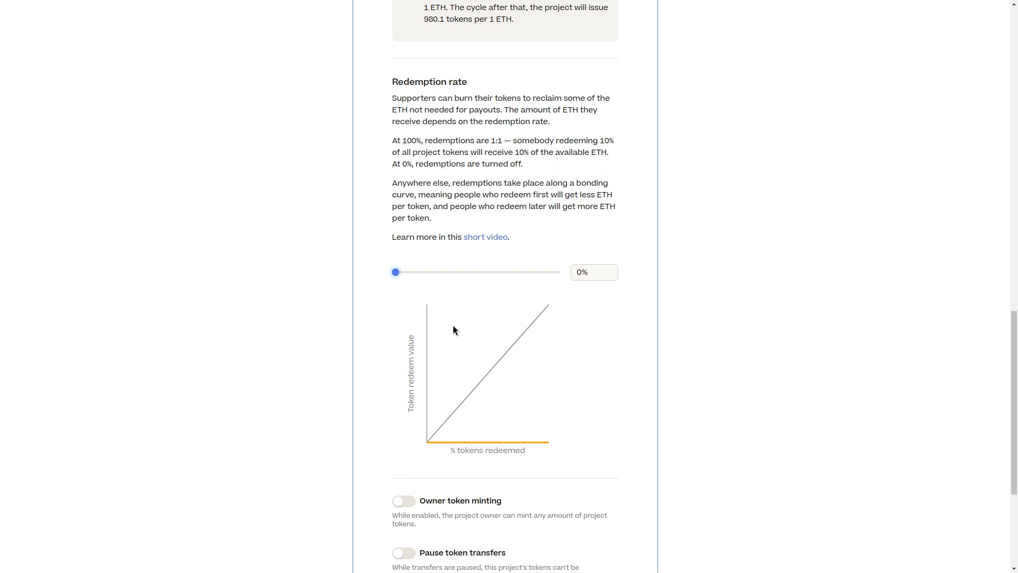
scroll(453, 328, up, 1)
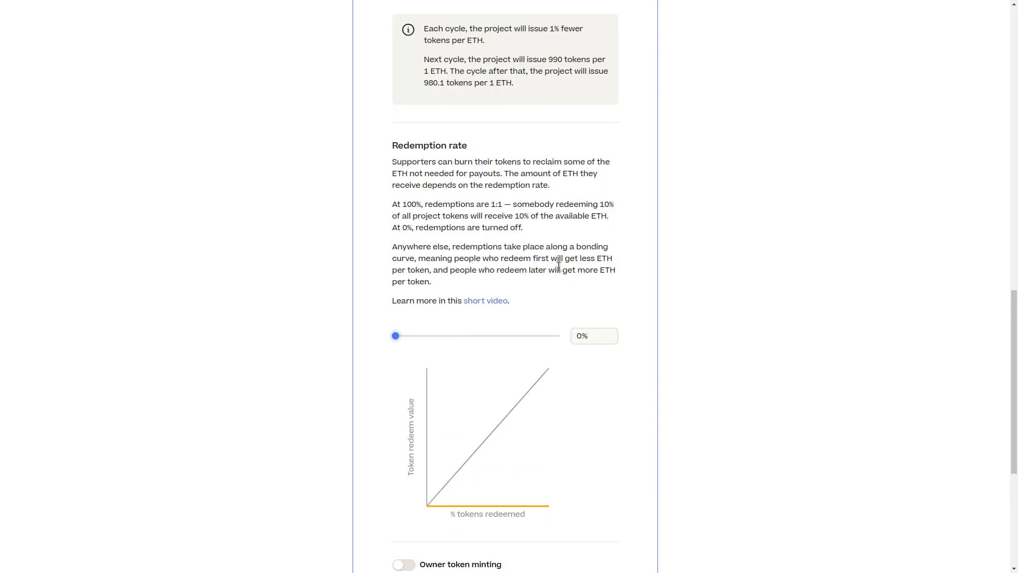
Try redemption rates of 5%, 69% and 21.5% to compare their bonding curves, and return the rate to 0%
scroll(559, 265, down, 2)
drag(398, 203, 406, 207)
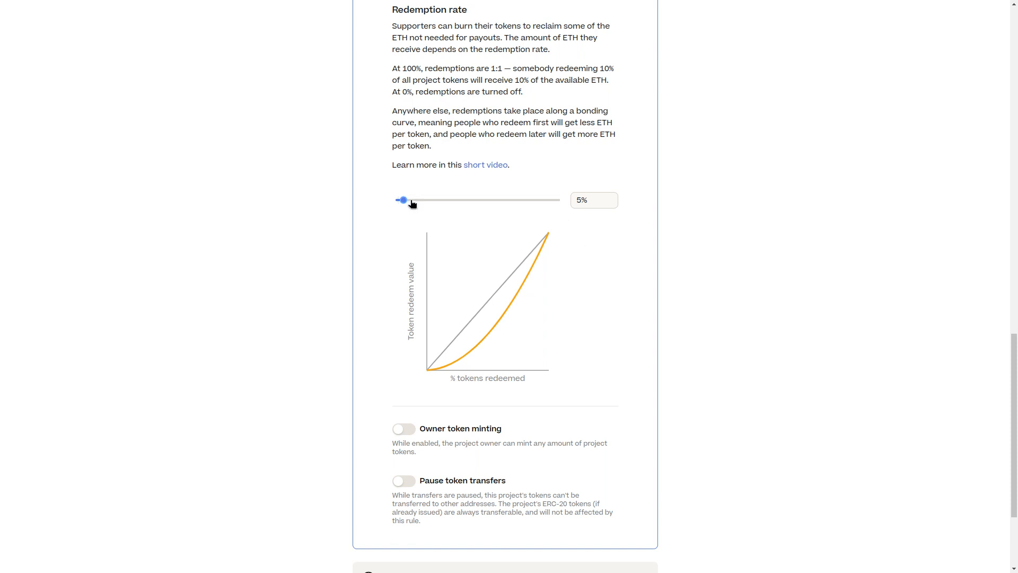
drag(404, 202, 0, 200)
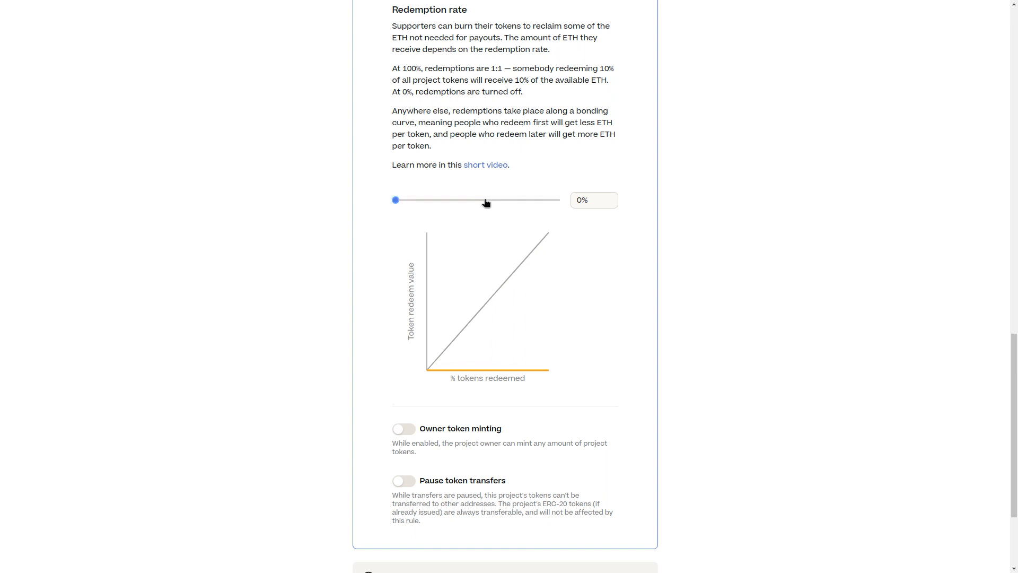
drag(485, 202, 510, 211)
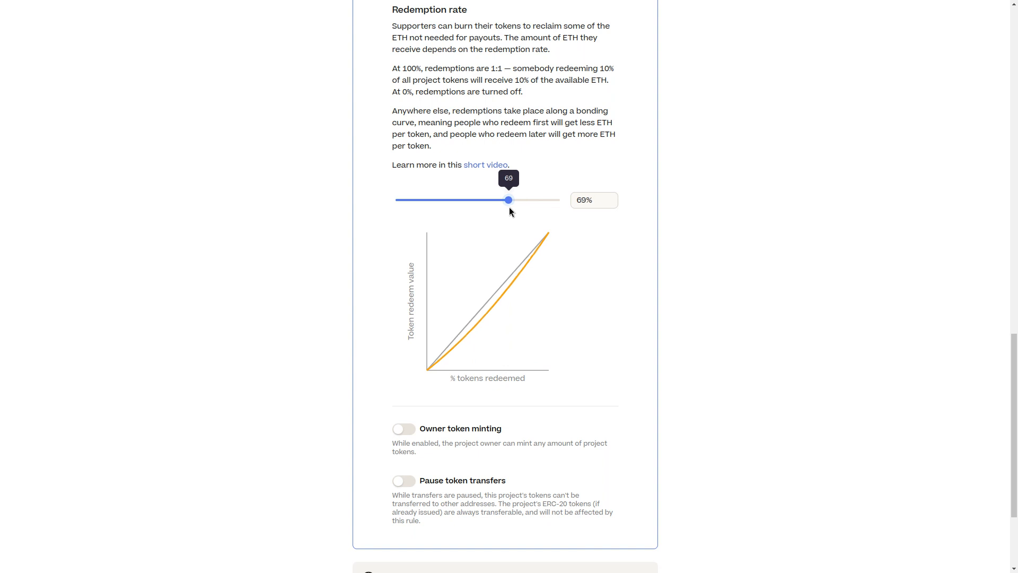
drag(510, 200, 431, 200)
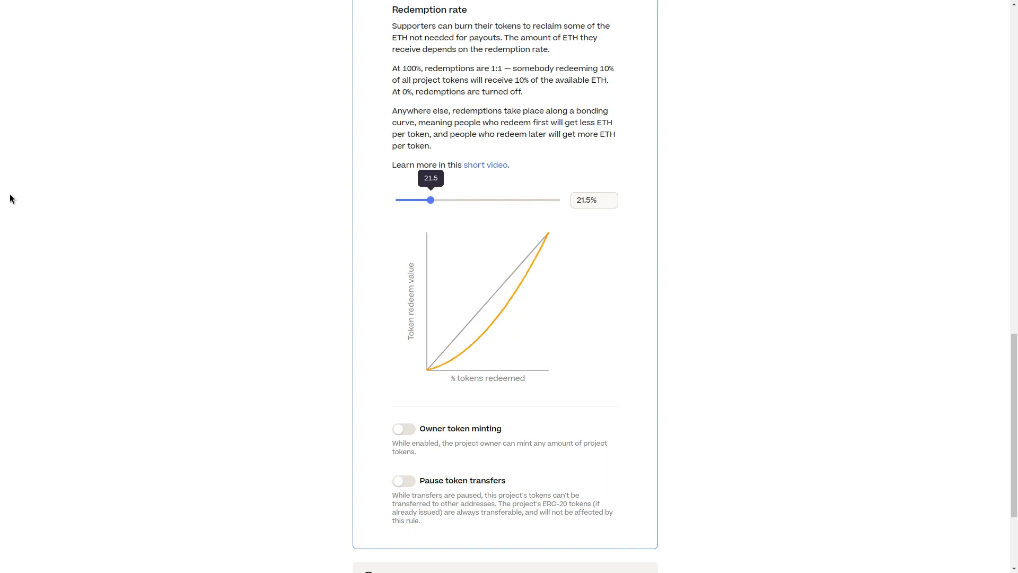
drag(10, 198, 201, 223)
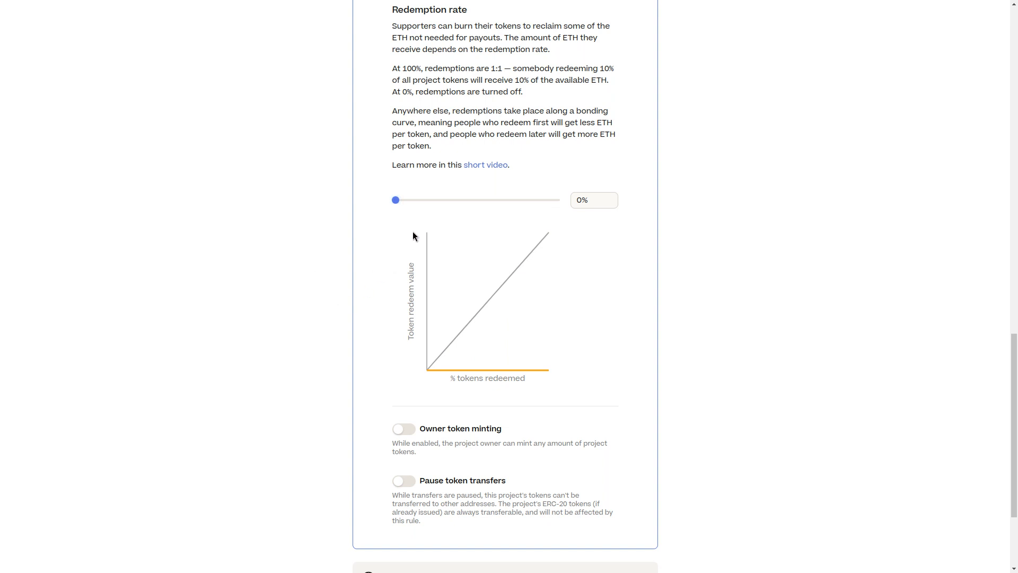
Set the redemption rate to 100%
drag(404, 204, 637, 222)
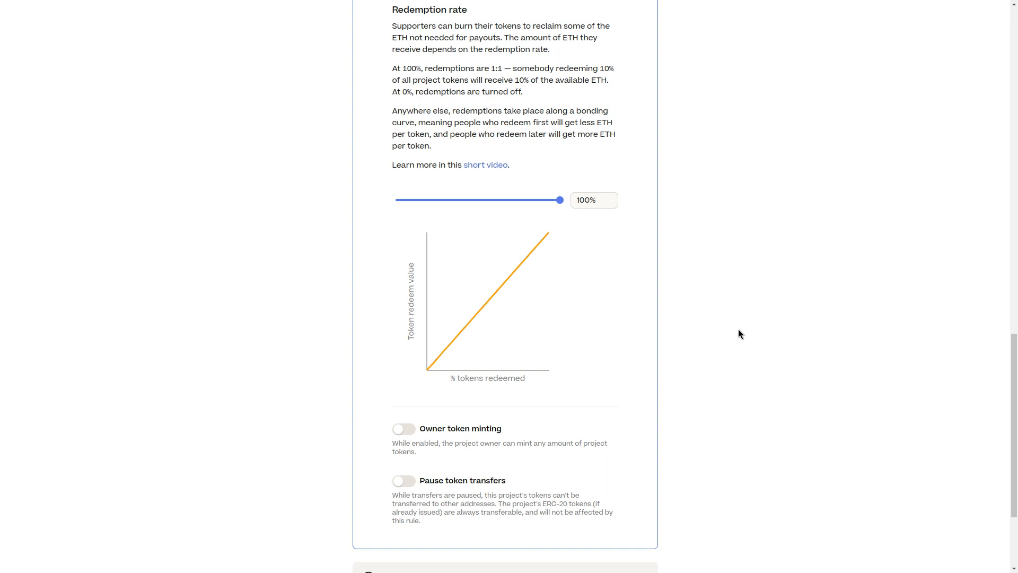
scroll(690, 331, down, 3)
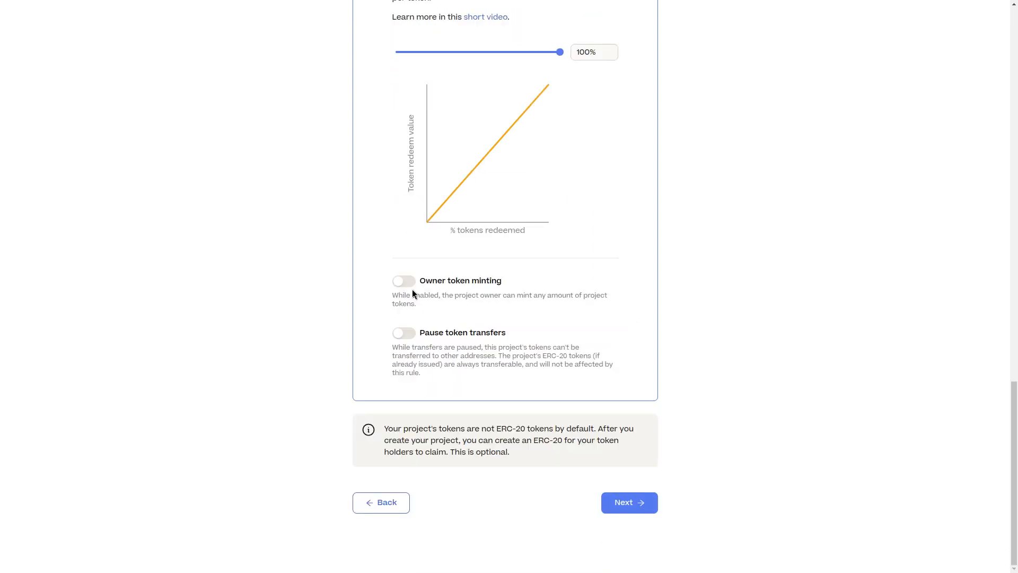
Try enabling owner token minting, examine its consequences, and switch the option back off
drag(438, 280, 477, 295)
click(479, 295)
click(405, 283)
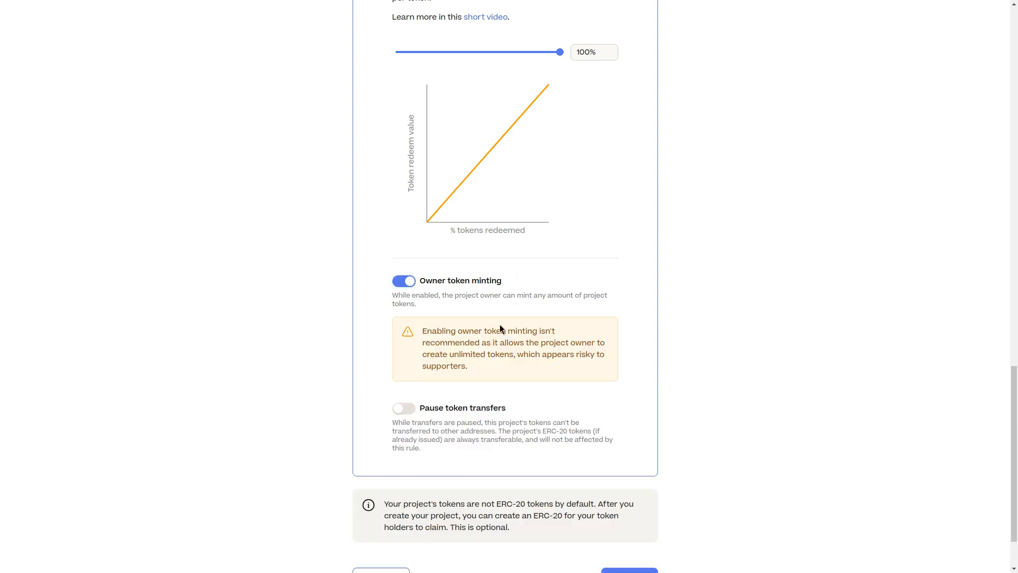
click(404, 281)
drag(524, 293, 482, 280)
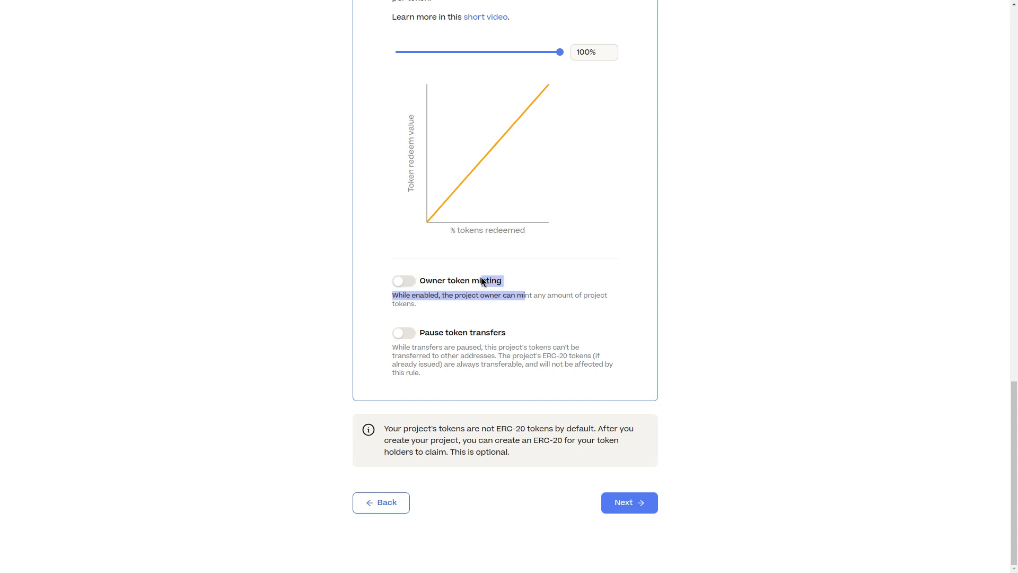
click(501, 280)
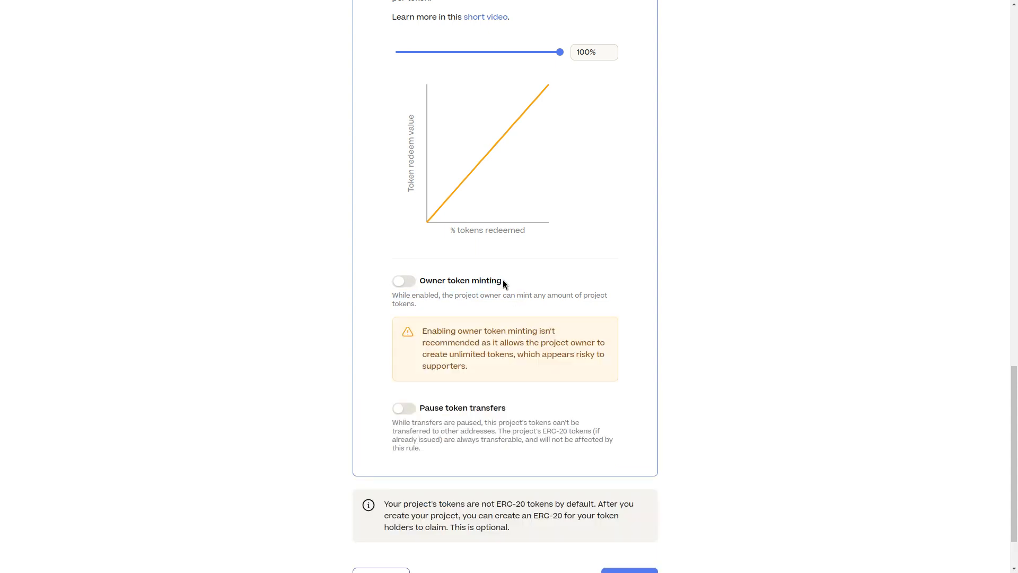
click(475, 281)
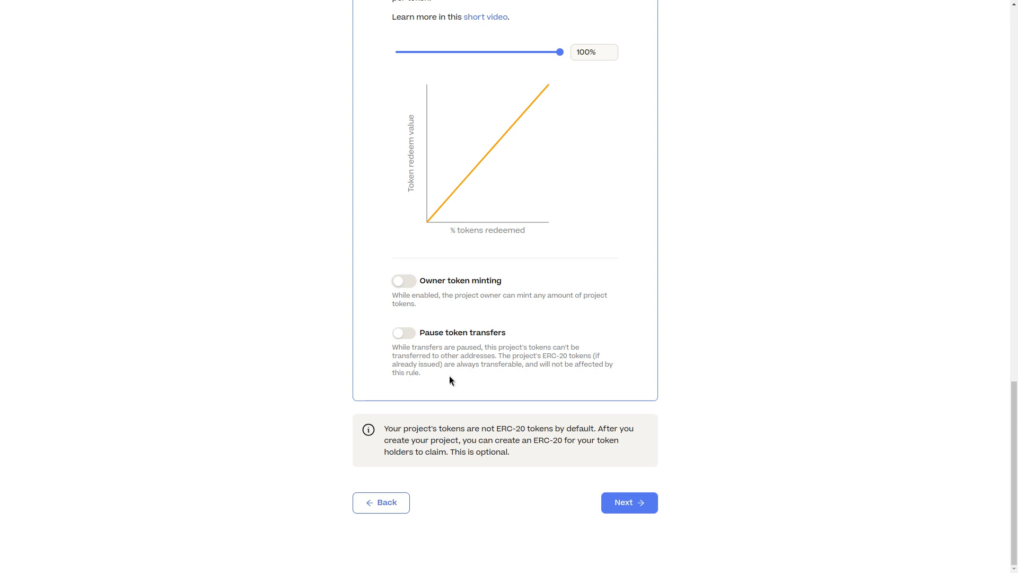
Read the explanation of pausing token transfers, including how it applies to issued ERC-20 tokens
drag(391, 346, 453, 398)
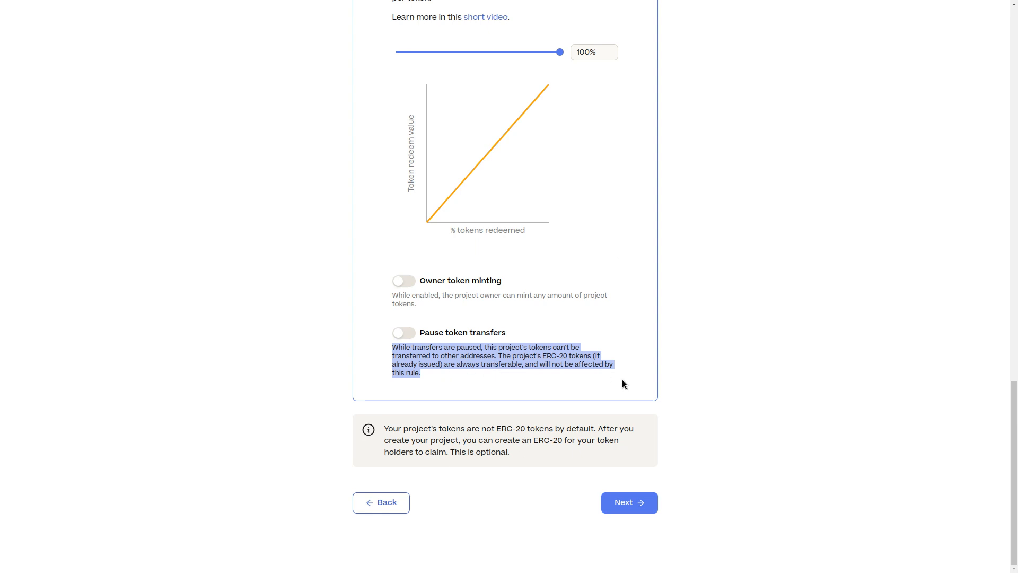
click(586, 379)
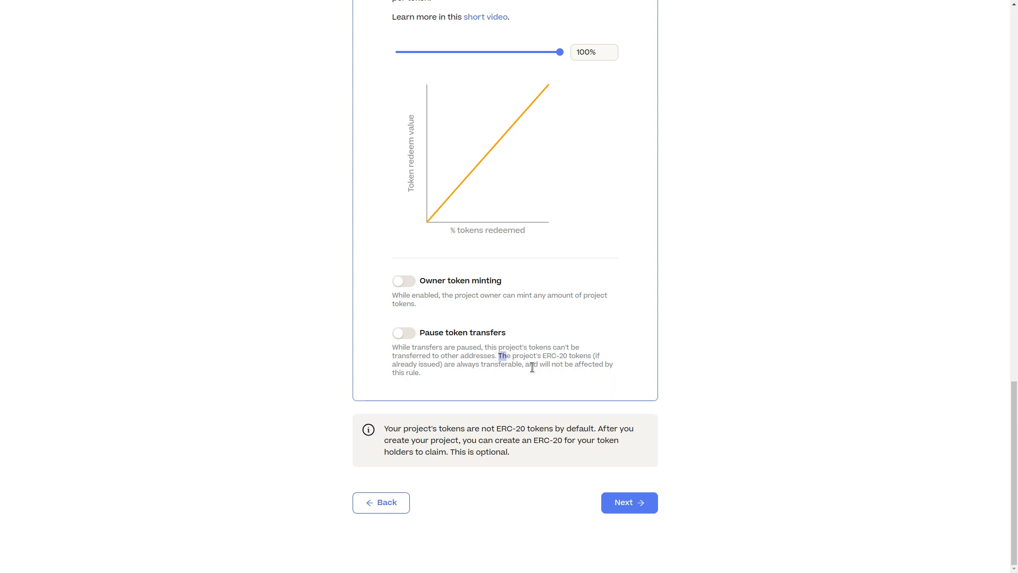
drag(498, 355, 443, 365)
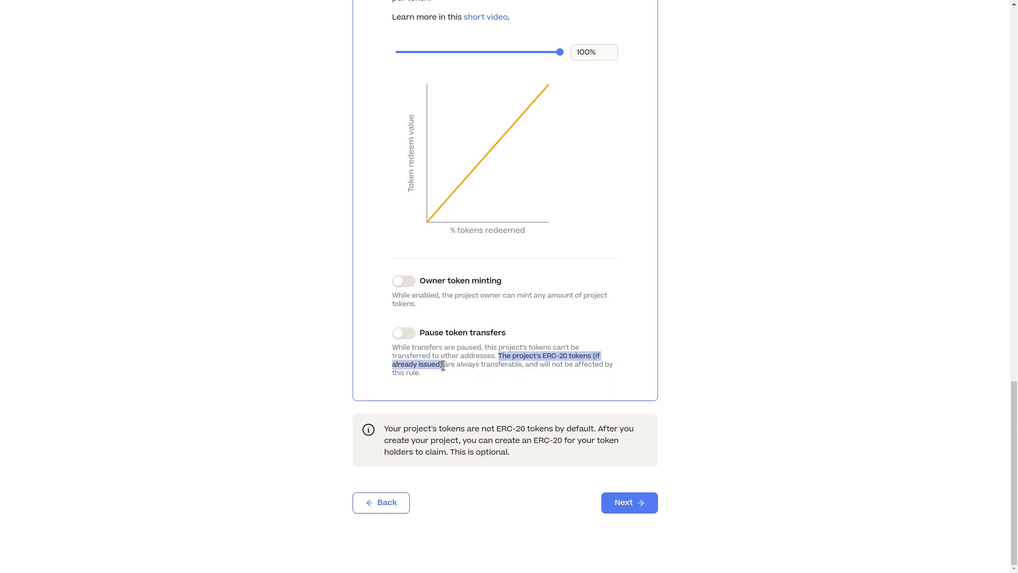
click(475, 379)
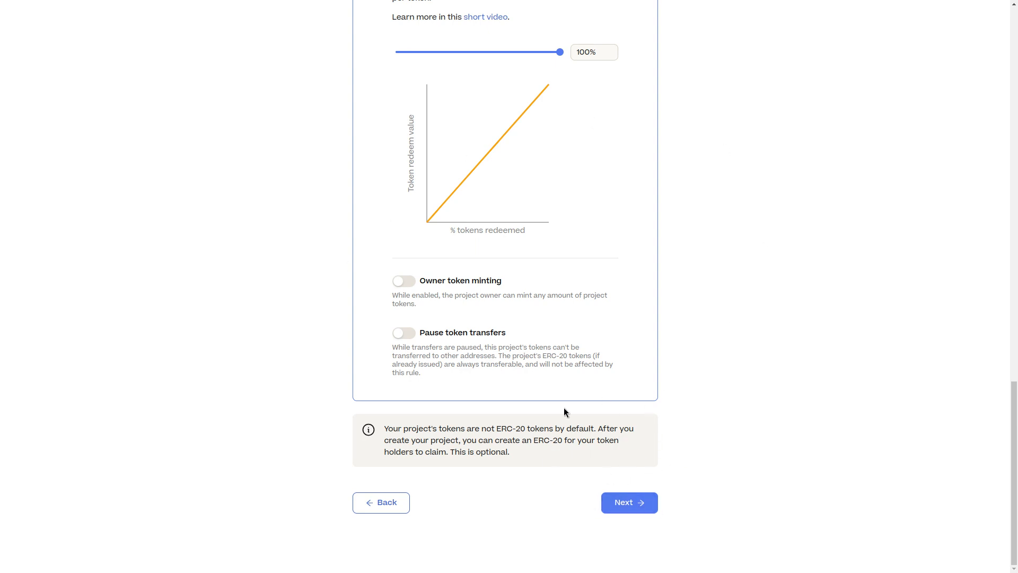
Continue to the NFTs stage and upload banner.png as the file of a new NFT
click(630, 505)
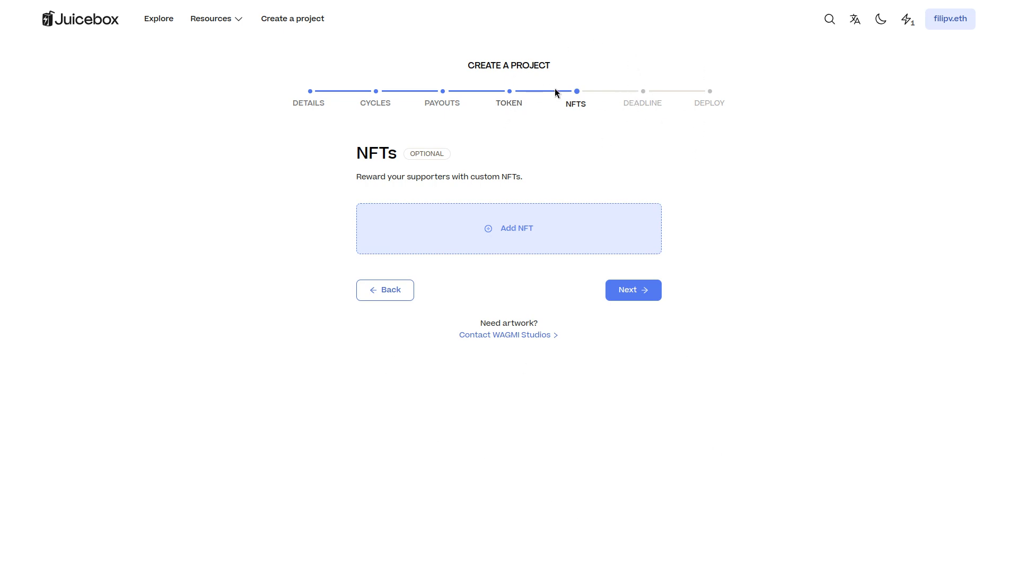
click(546, 229)
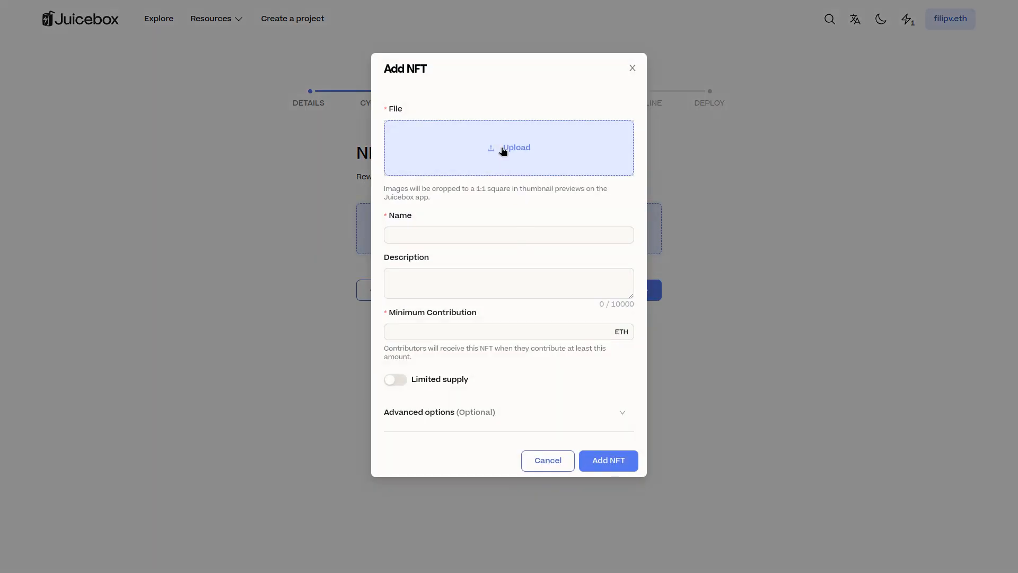
click(502, 152)
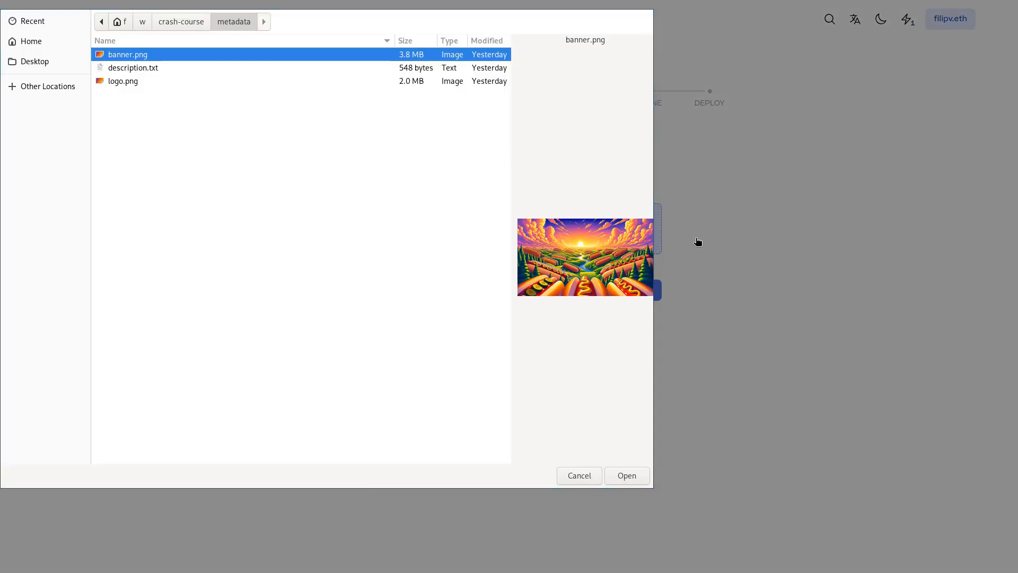
key(Return)
Name the NFT Hotdoglandia, describe it as "Here is the beautiful land of dogs." and set its minimum contribution to 0.5 ETH
click(514, 236)
text(Hotdoglandia)
key(Tab)
text(H)
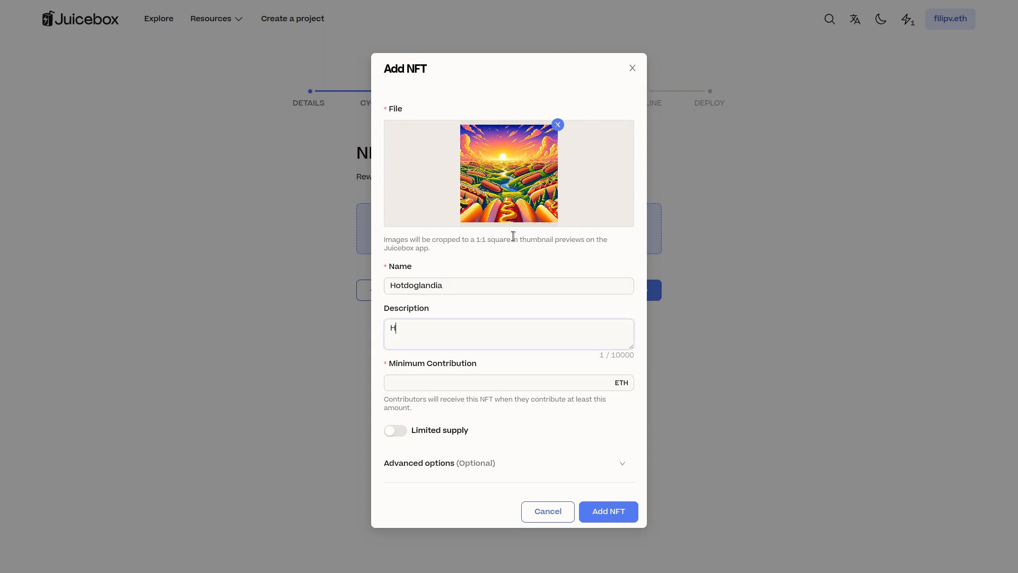
text(ere is the beautiful land of dogs.)
key(Tab)
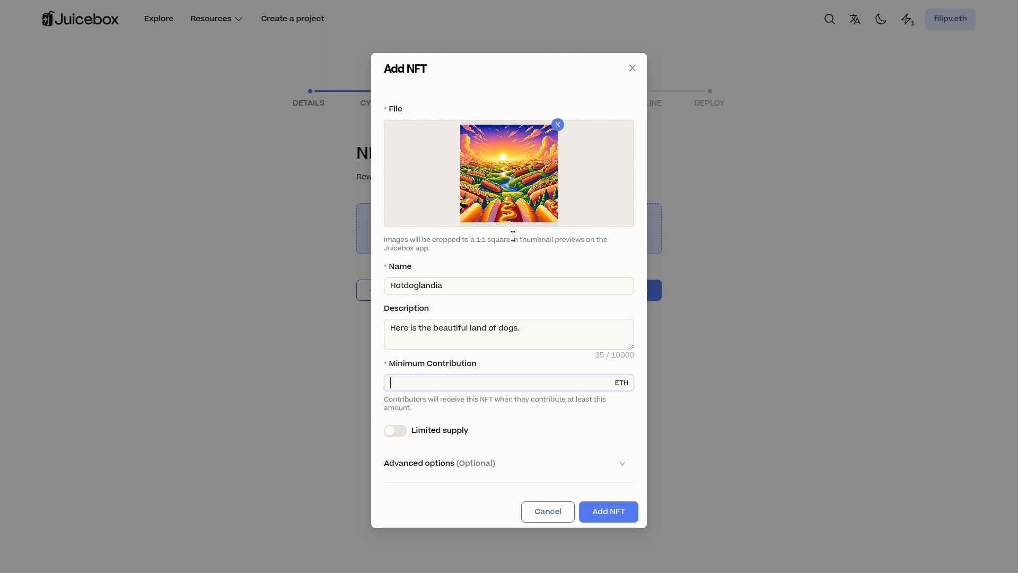
text(0.5)
Limit the Hotdoglandia NFT's maximum supply to 10
click(561, 426)
click(392, 433)
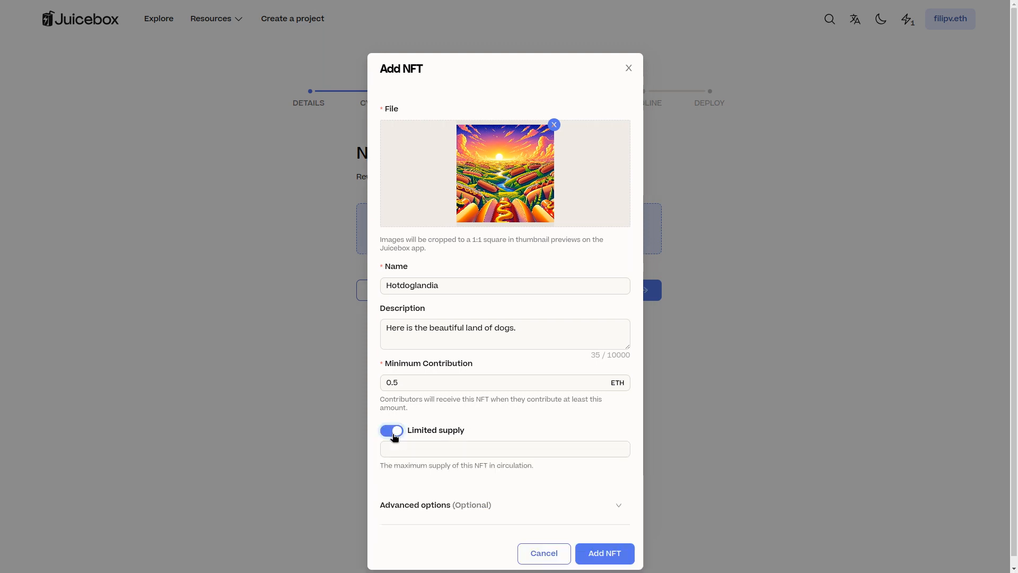
click(474, 448)
text(10)
scroll(543, 409, down, 1)
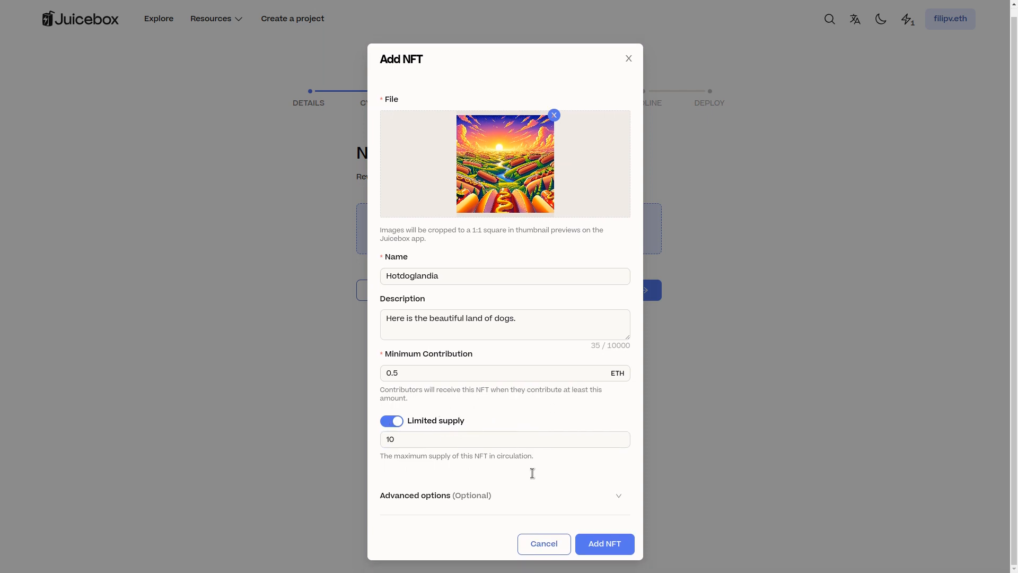
Enable reserved NFTs for Hotdoglandia, setting aside 1 of every 5 minted
click(492, 496)
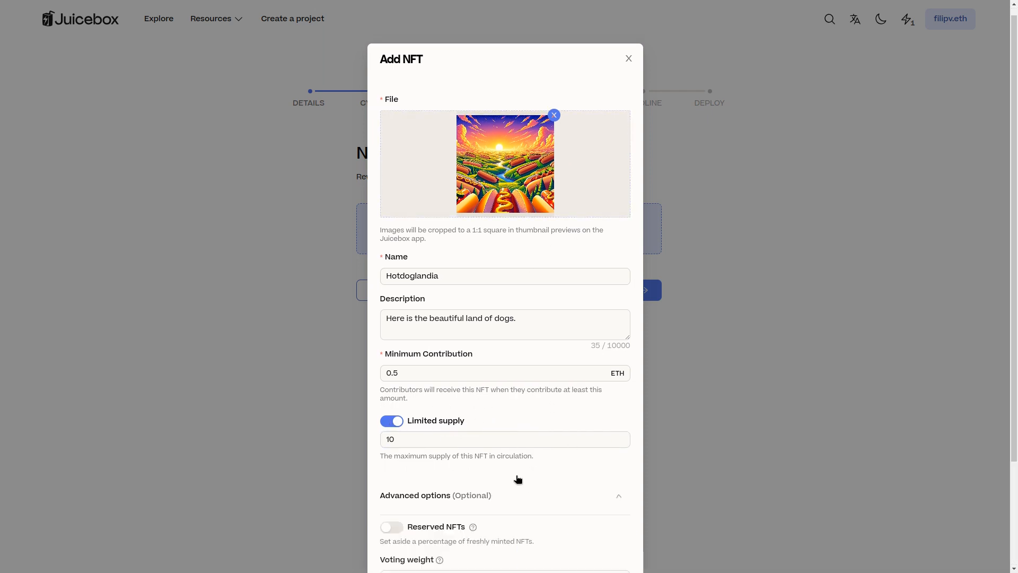
scroll(539, 455, down, 3)
click(392, 384)
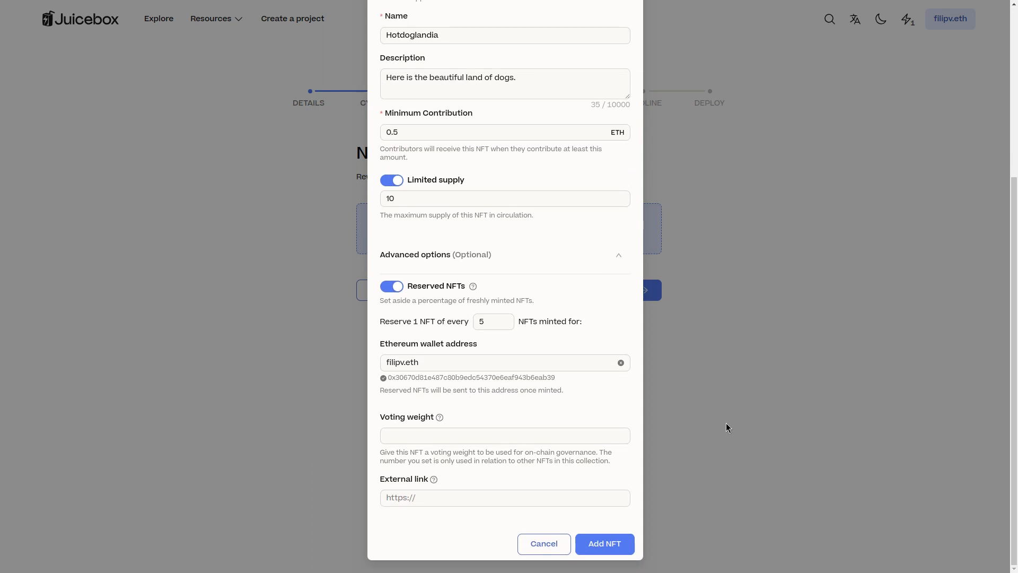
Give the NFT a voting weight of 5 and the external link doggpt.ai, and add it to the project
click(522, 431)
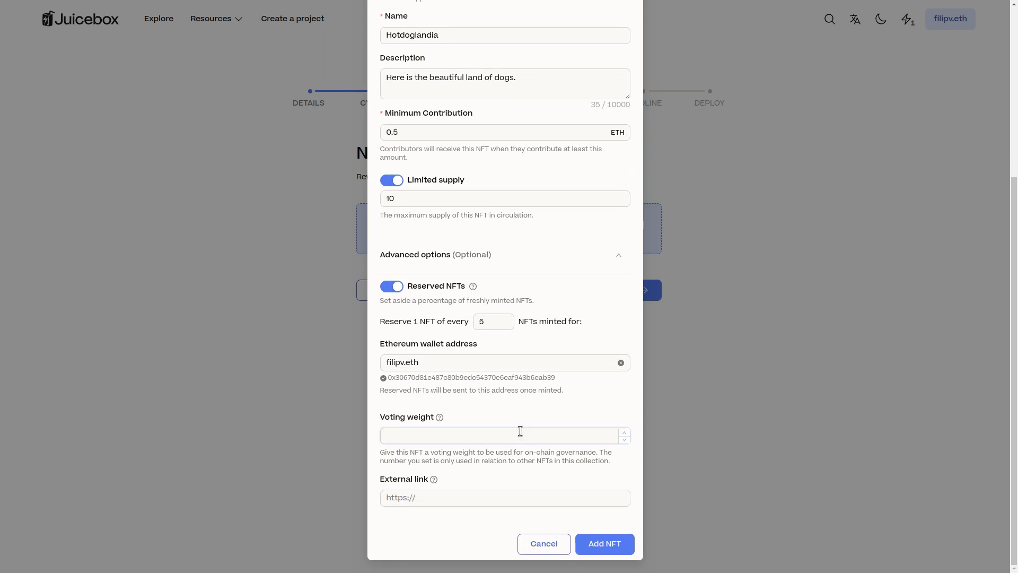
text(5)
click(504, 501)
text(dog)
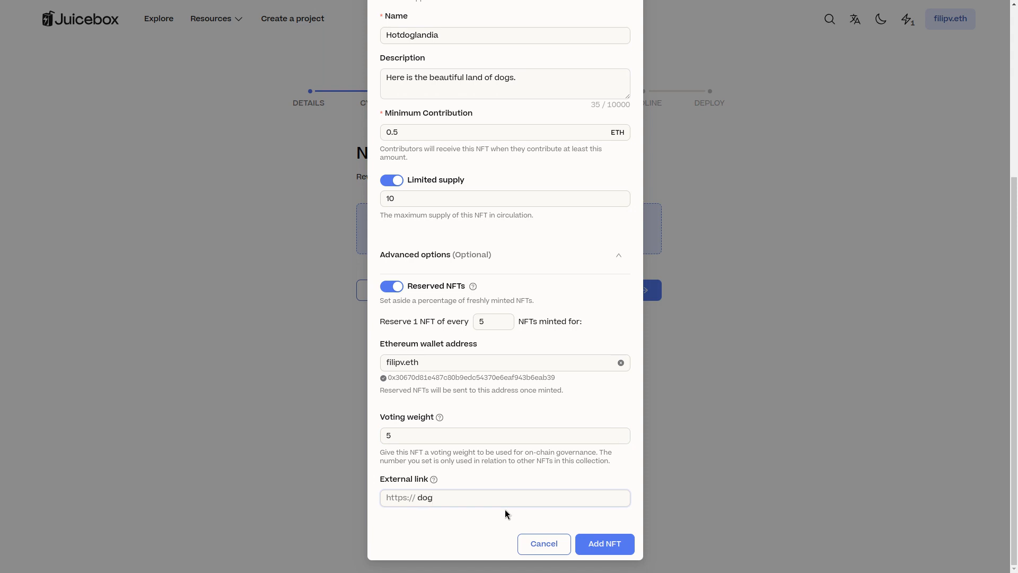
text(gpt.ai)
click(592, 552)
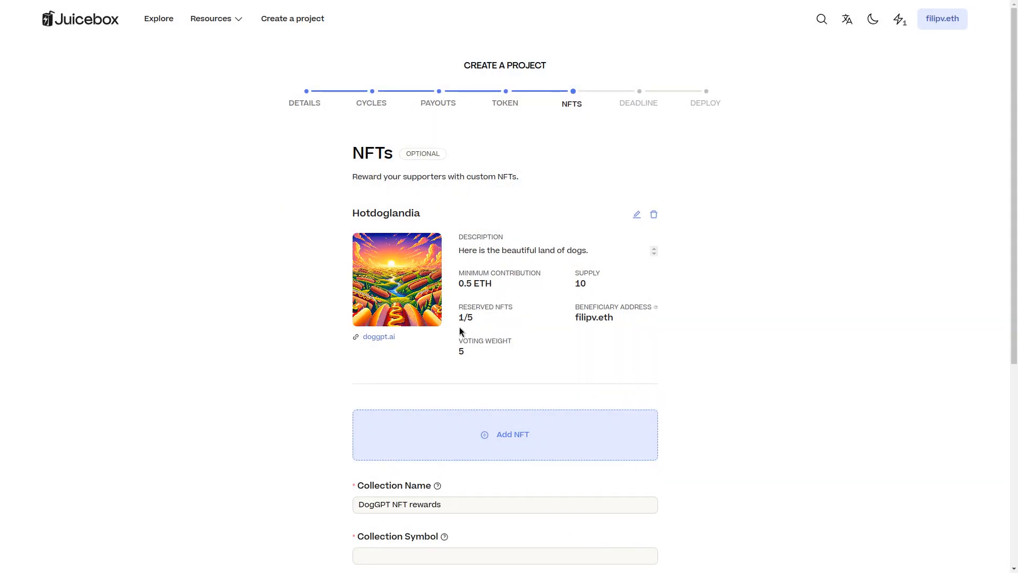
Change the NFT collection name to "DogGPT NFT Epic Collection" and set the collection symbol to DNEC
scroll(473, 376, down, 3)
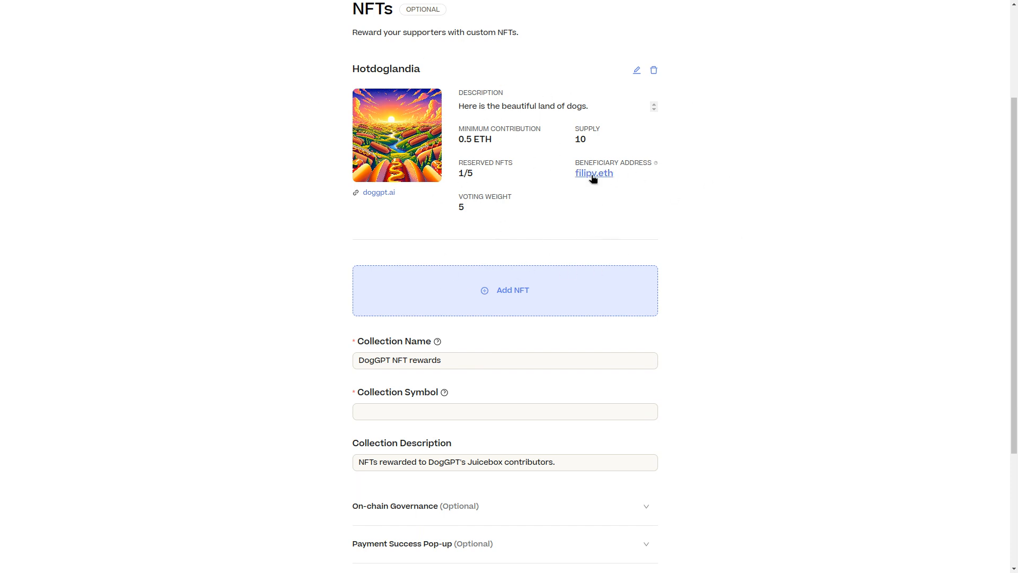
scroll(570, 303, down, 3)
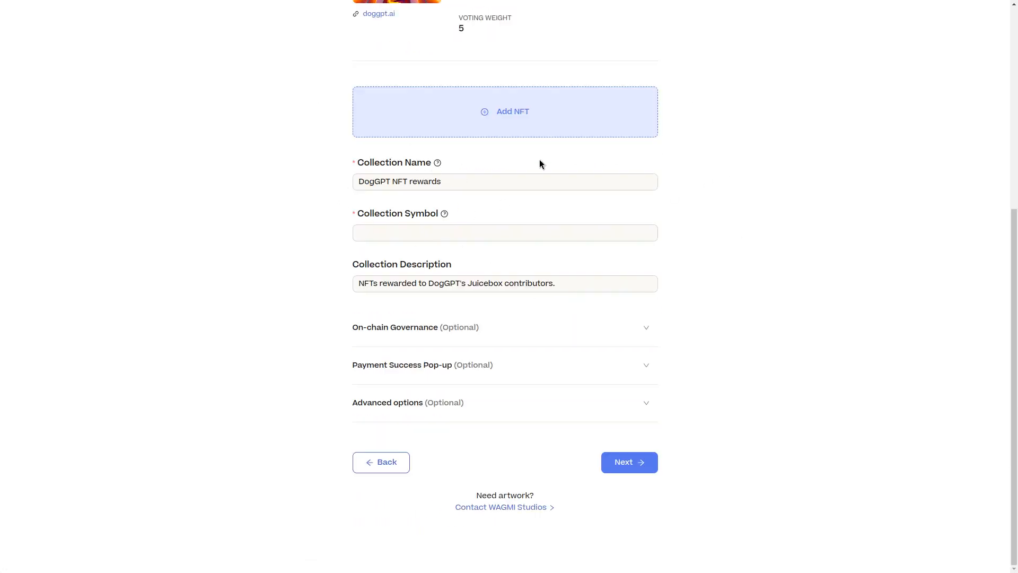
scroll(441, 198, up, 1)
scroll(424, 216, down, 1)
double_click(507, 185)
click(507, 185)
double_click(507, 185)
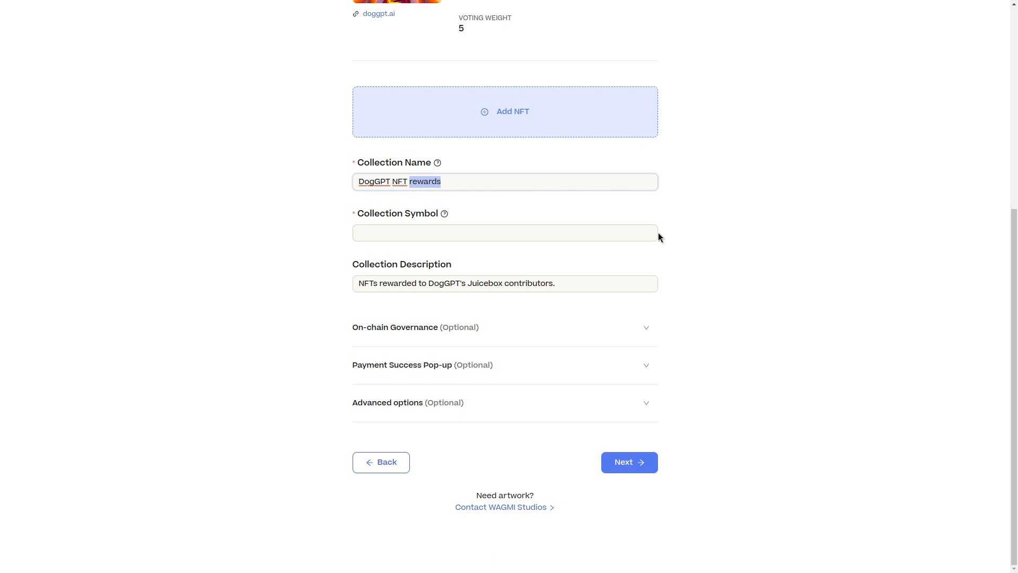
key(BackSpace)
text(Epic Collection)
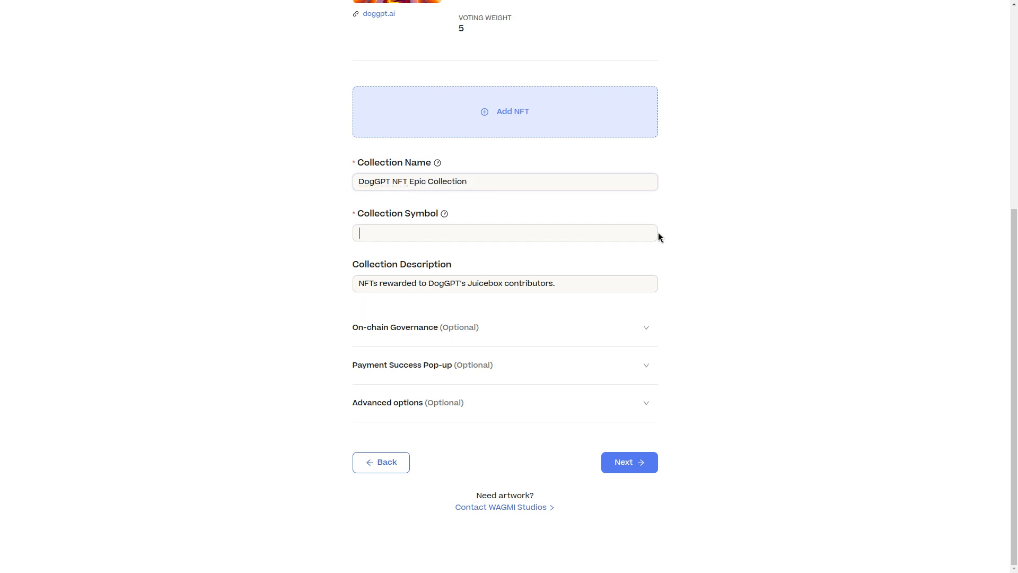
key(Tab)
text(DNEC)
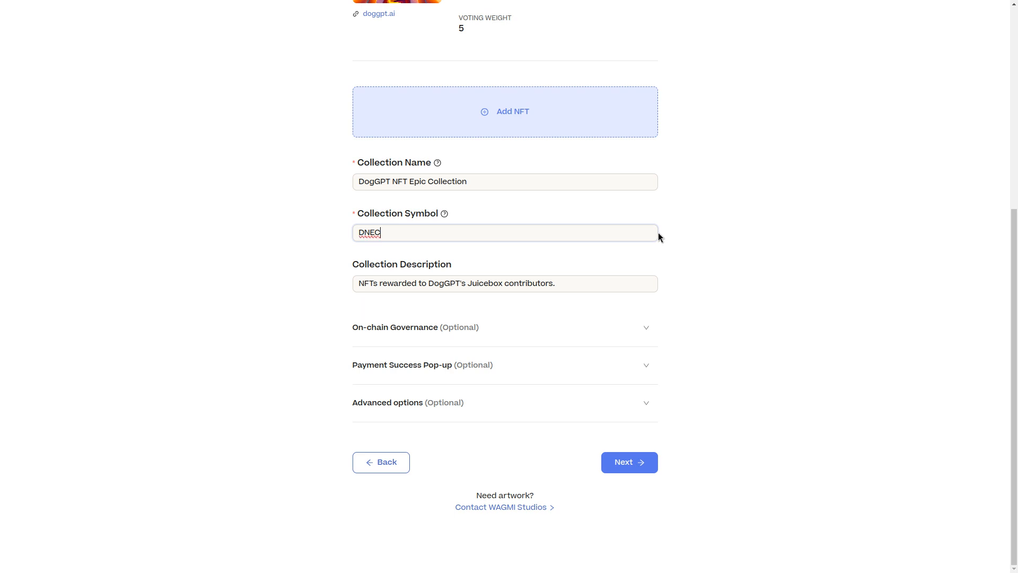
Review the collection description and the on-chain governance options without changing them
click(481, 288)
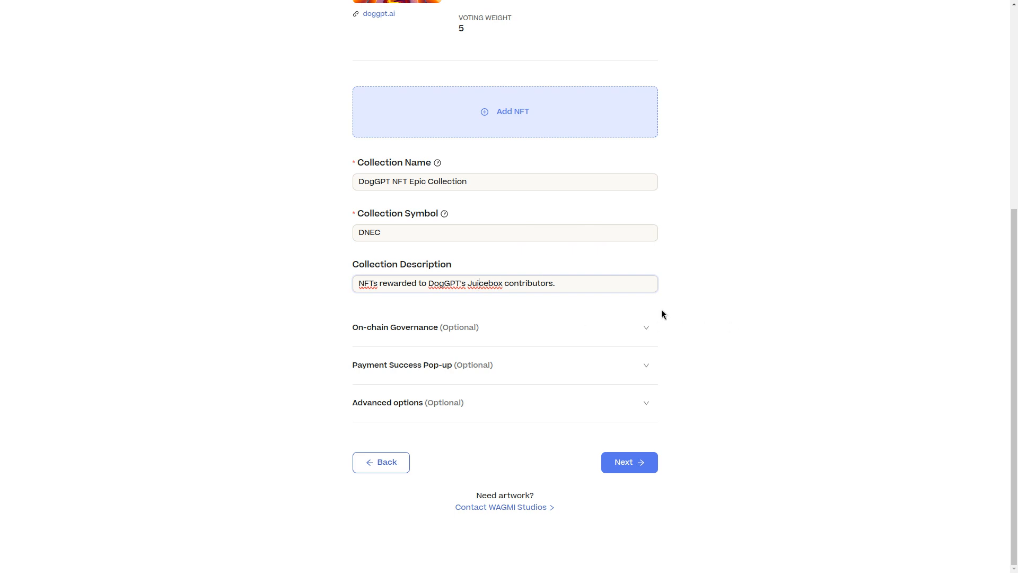
click(622, 330)
scroll(603, 369, down, 3)
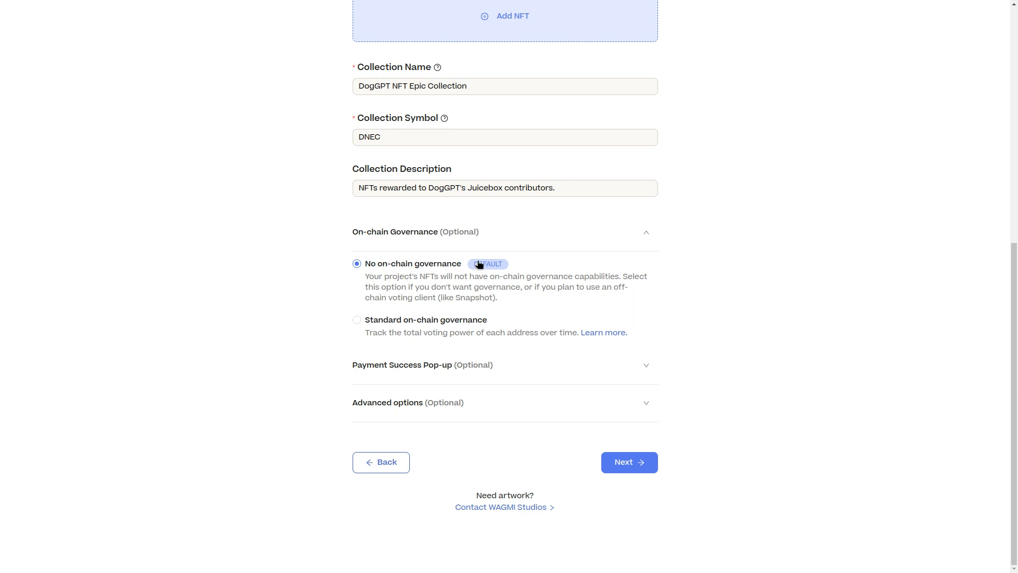
click(567, 228)
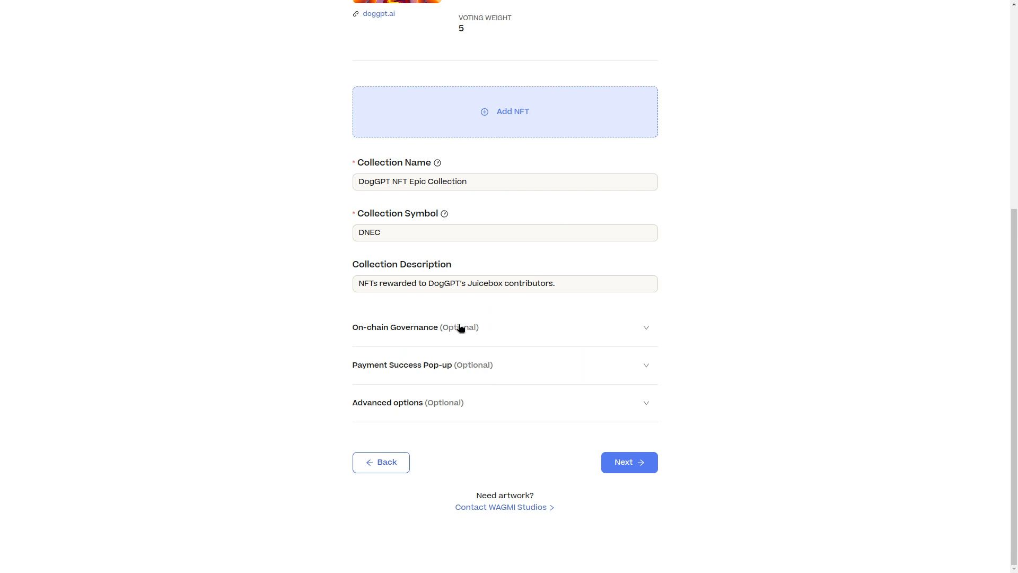
Set the payment success pop-up message to "Thank you for buying our amazing NFTs!"
click(541, 373)
scroll(539, 345, down, 3)
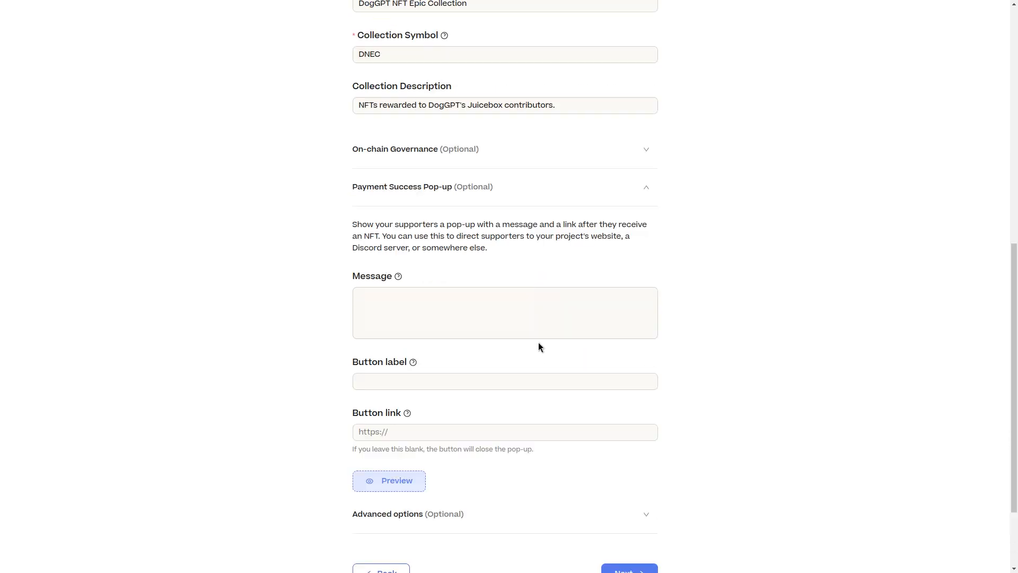
click(484, 300)
text(Thank you for buying our ama)
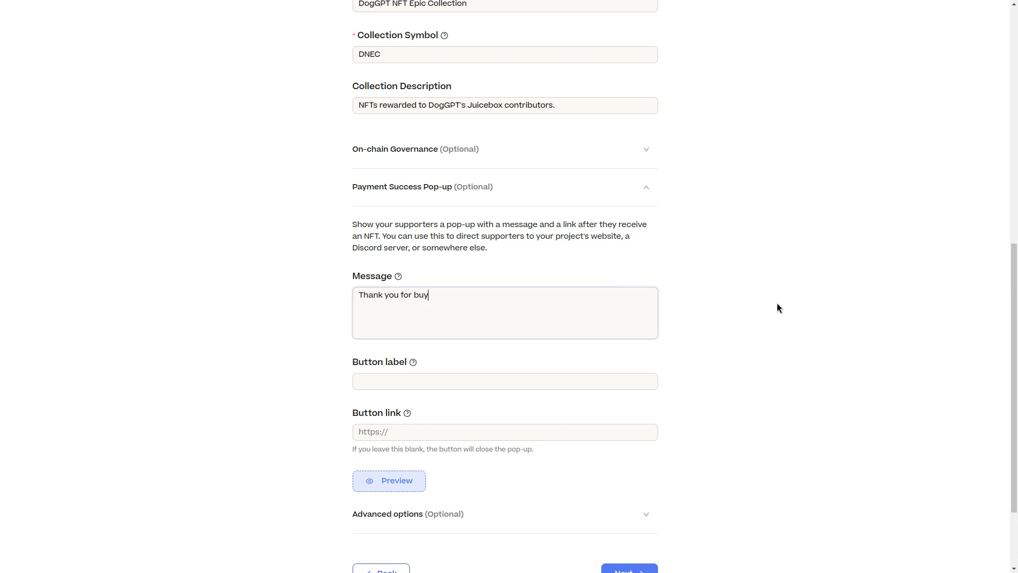
text(zing NFTs!)
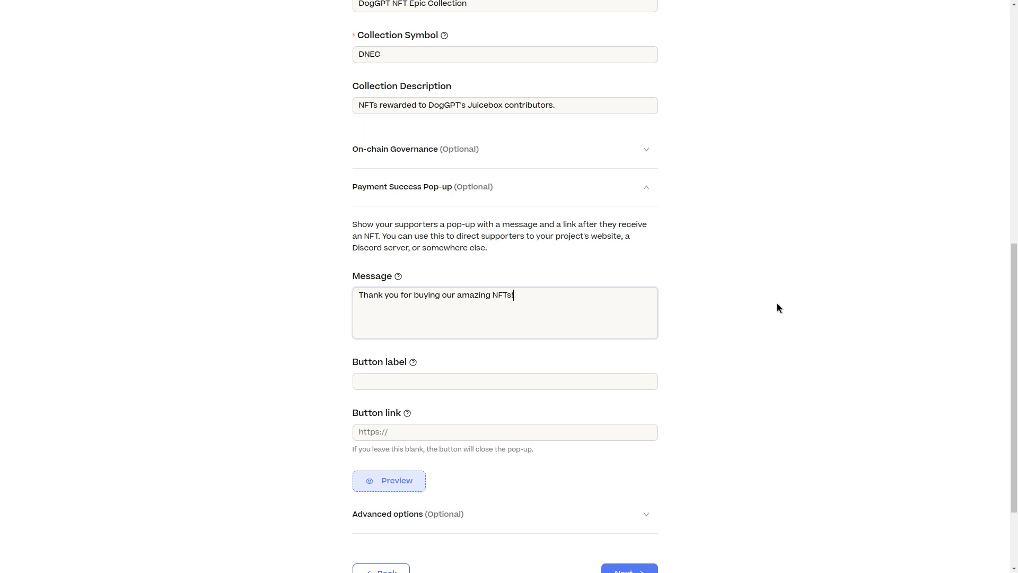
Label the pop-up button "Go to our Discord" with the link discord.gg/doggpt, and preview the pop-up
key(Tab)
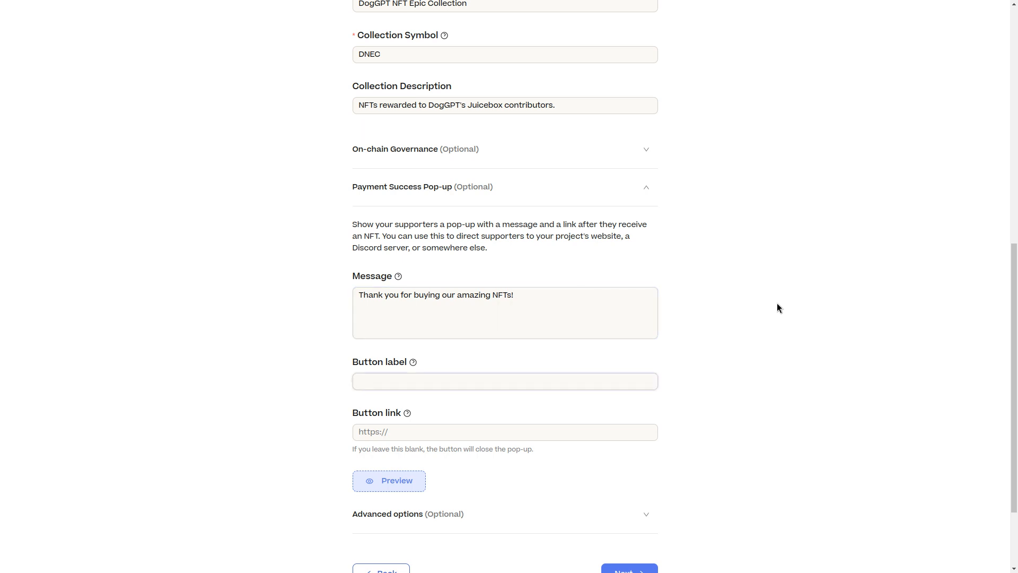
text(Go to our Discord)
key(Tab)
text(discord.gg/)
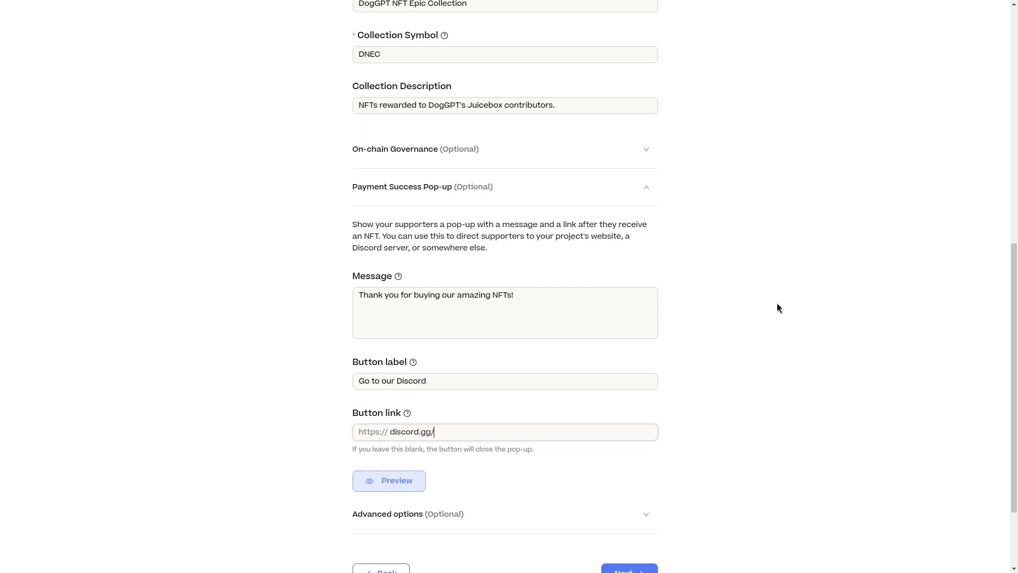
text(doggpt)
click(389, 480)
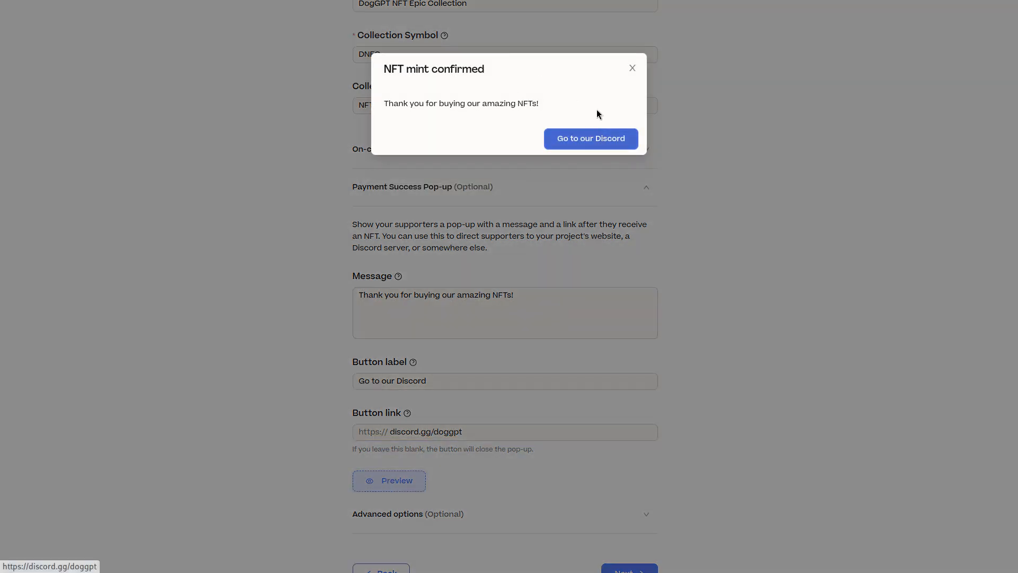
click(631, 69)
Examine the advanced NFT options for redemptions and overspending against Hotdoglandia's minimum contribution
scroll(724, 416, down, 2)
right_click(671, 415)
click(524, 403)
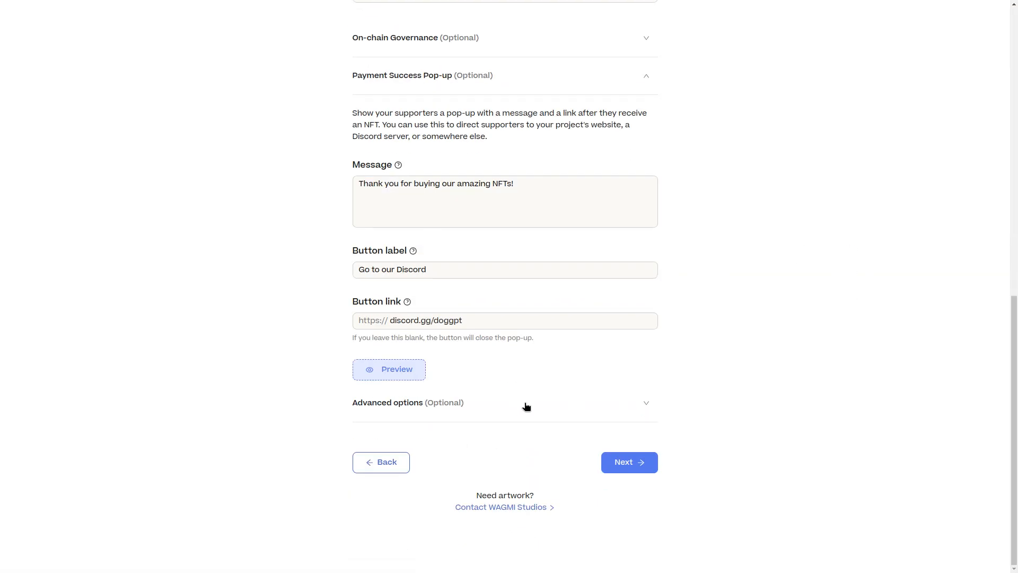
click(524, 403)
scroll(555, 404, down, 2)
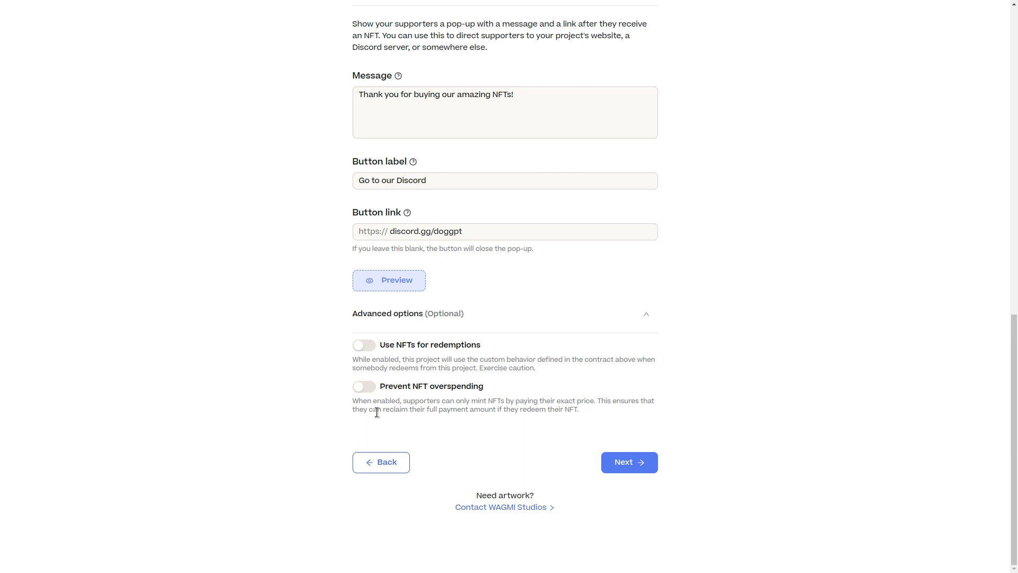
scroll(461, 432, up, 15)
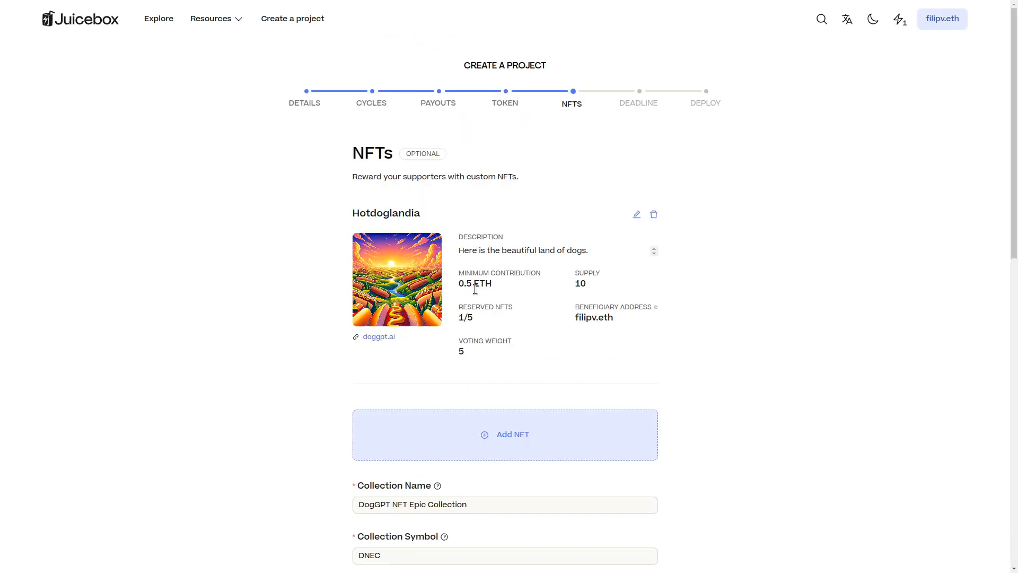
drag(452, 285, 521, 291)
click(520, 291)
scroll(474, 318, down, 15)
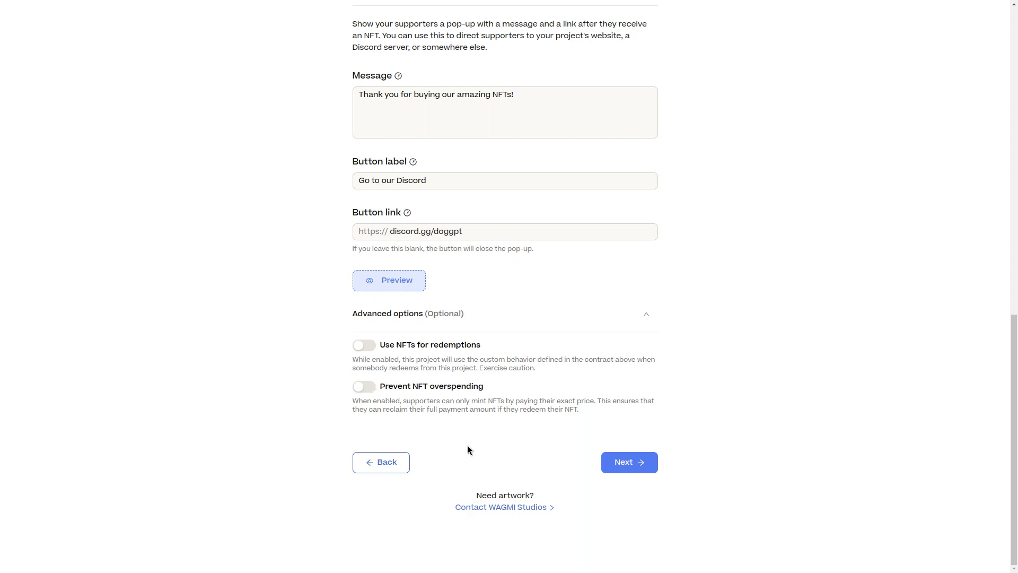
scroll(877, 485, up, 15)
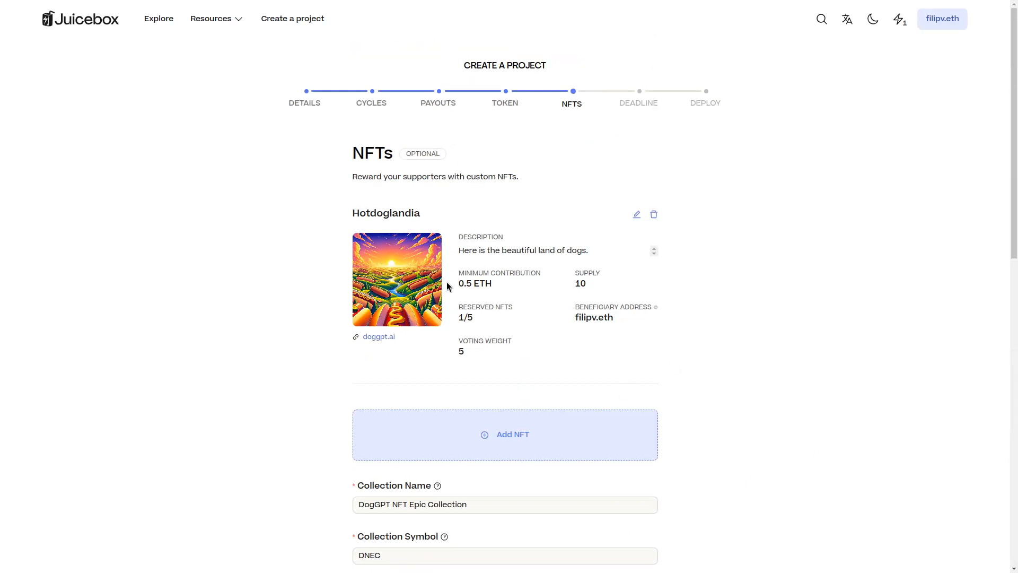
drag(447, 284, 533, 295)
click(530, 290)
scroll(488, 282, down, 10)
Continue to the edit deadline settings and, after trying the 1-day option, select the 3-day deadline
click(628, 462)
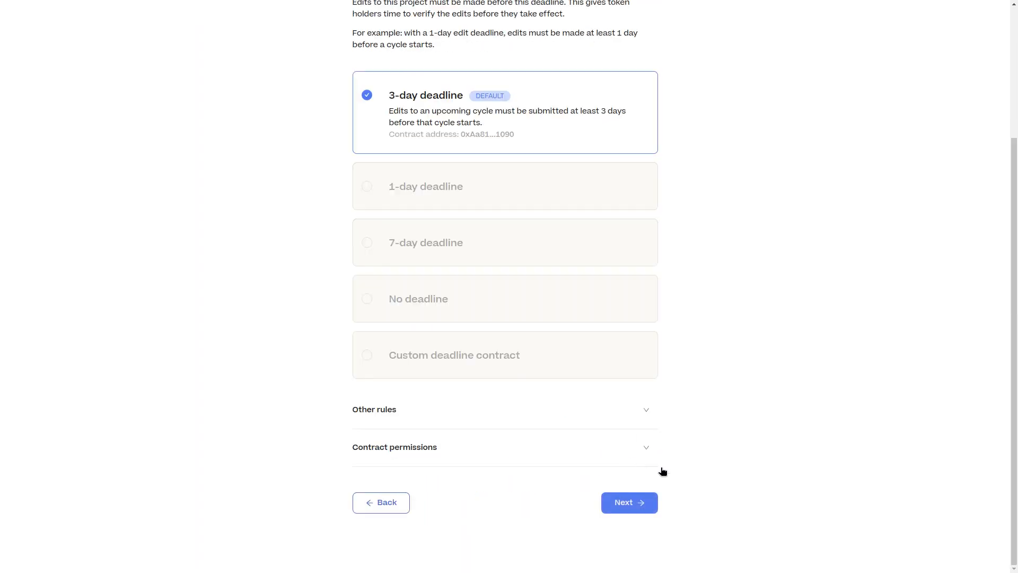
scroll(933, 371, up, 3)
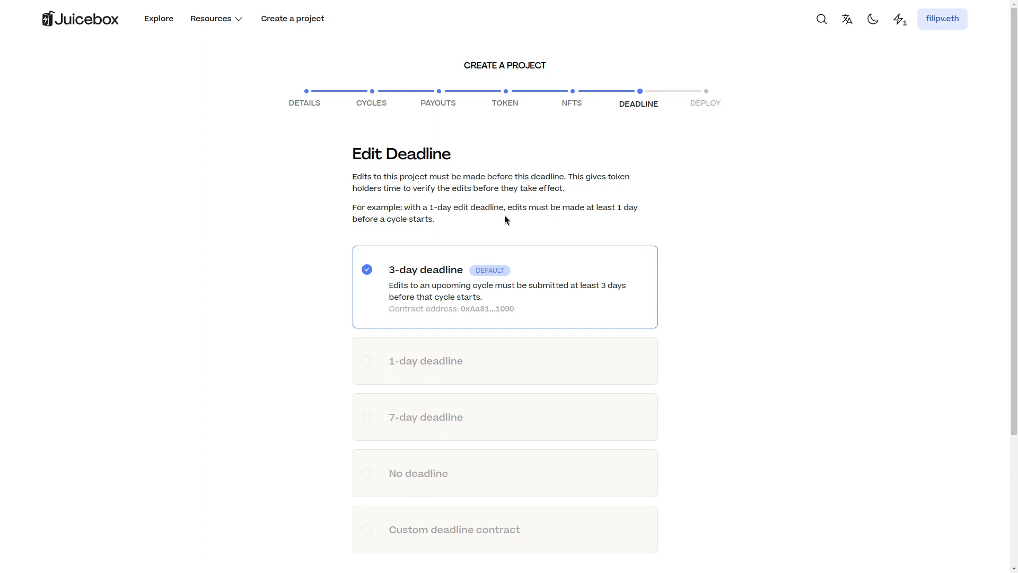
scroll(451, 247, down, 3)
click(479, 205)
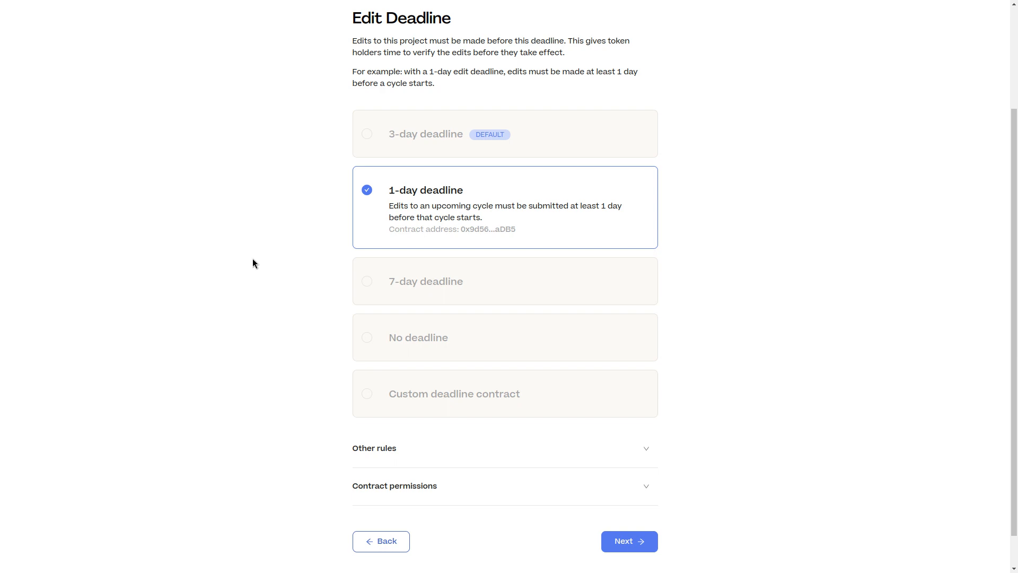
click(582, 145)
scroll(417, 211, up, 3)
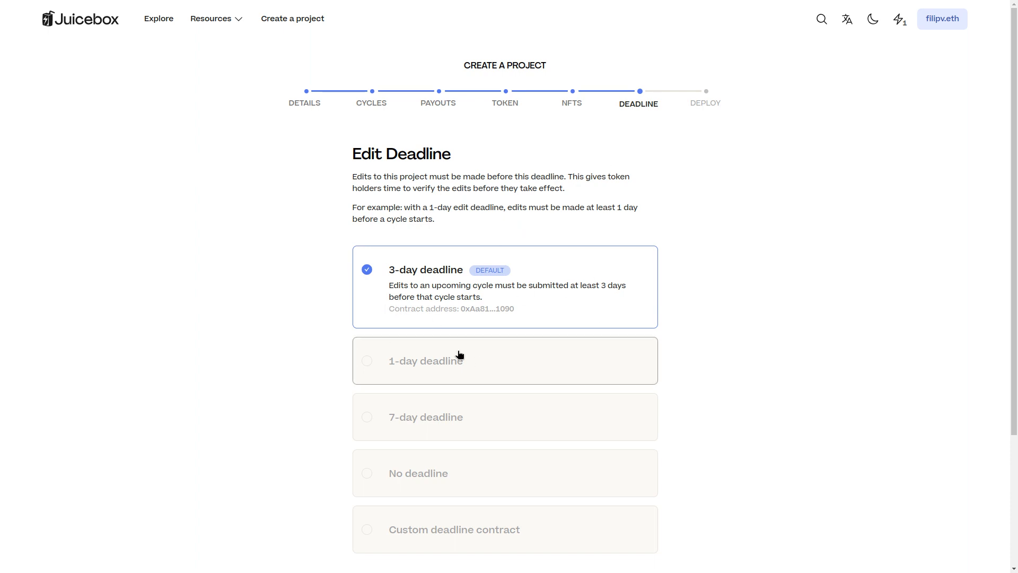
Try pausing payments to this project in the other rules, and switch the pause back off
scroll(458, 352, down, 3)
click(446, 409)
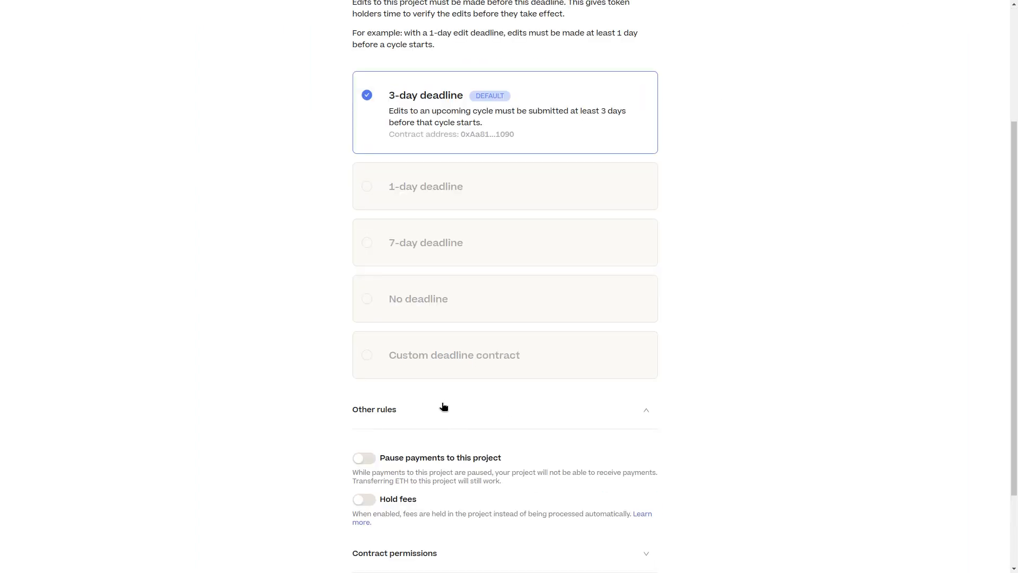
scroll(463, 424, down, 2)
click(363, 353)
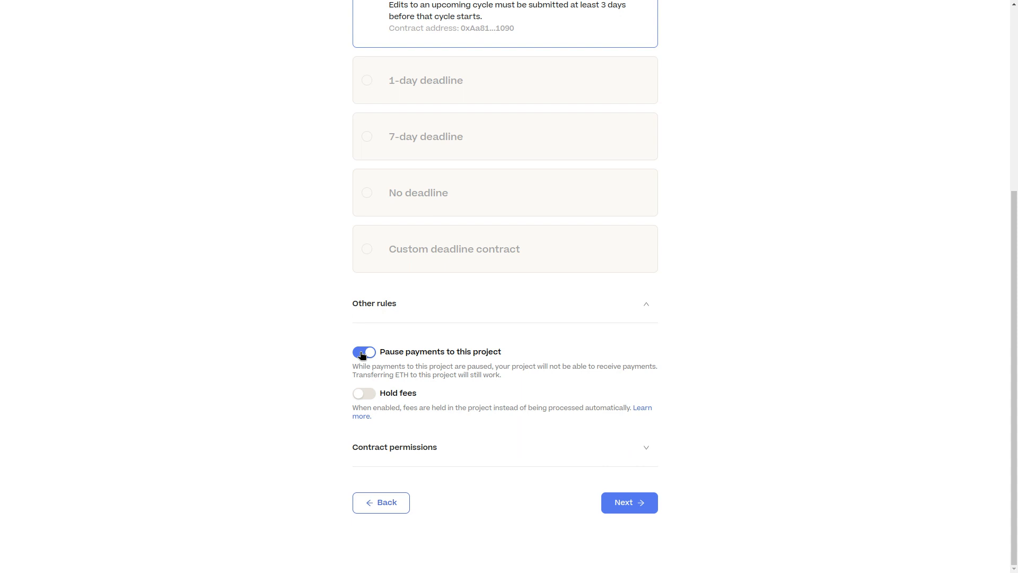
click(364, 351)
click(429, 312)
Check the contract permissions for configuration and migration, and continue to the project review
click(451, 437)
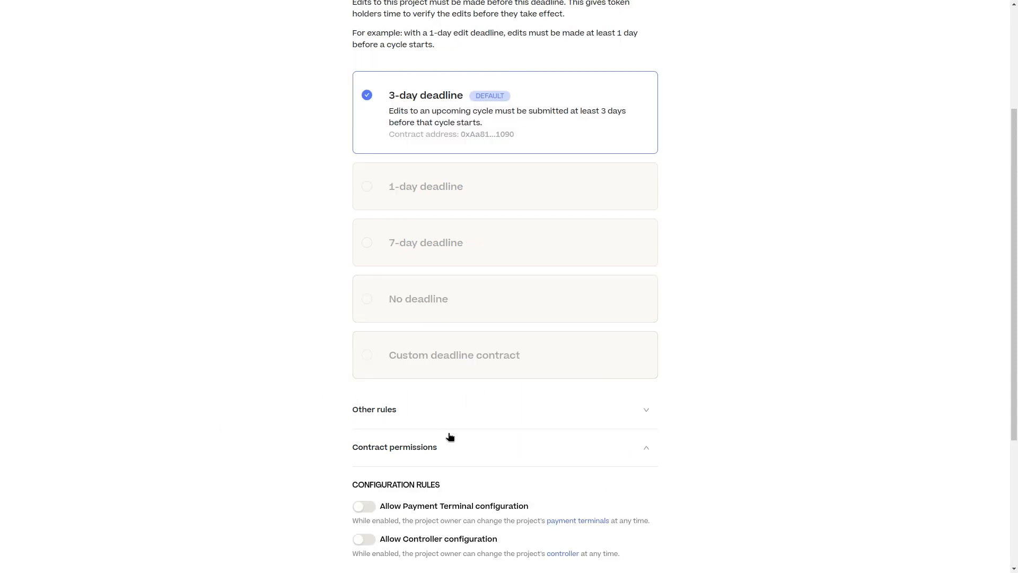
scroll(288, 456, down, 4)
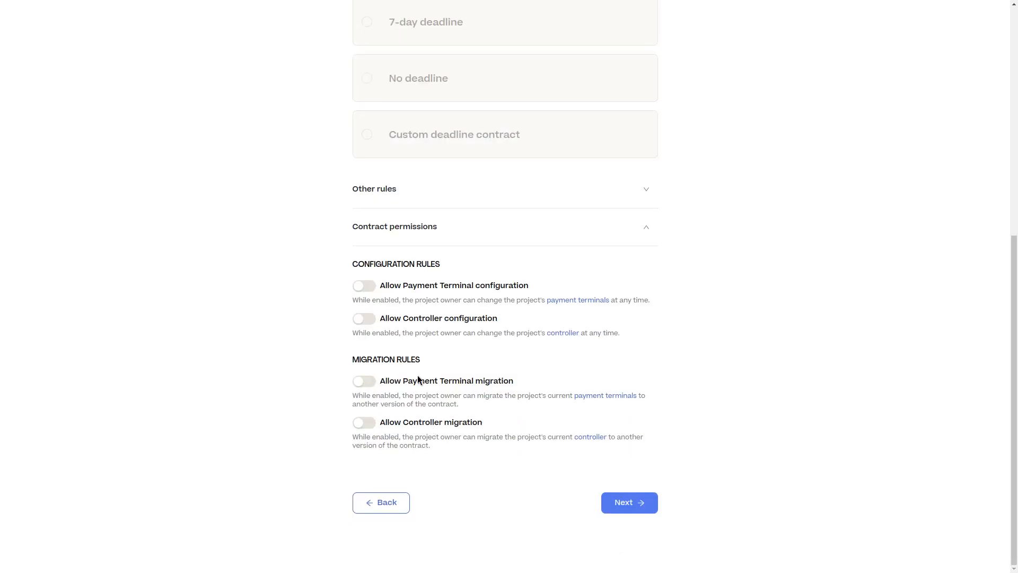
click(451, 248)
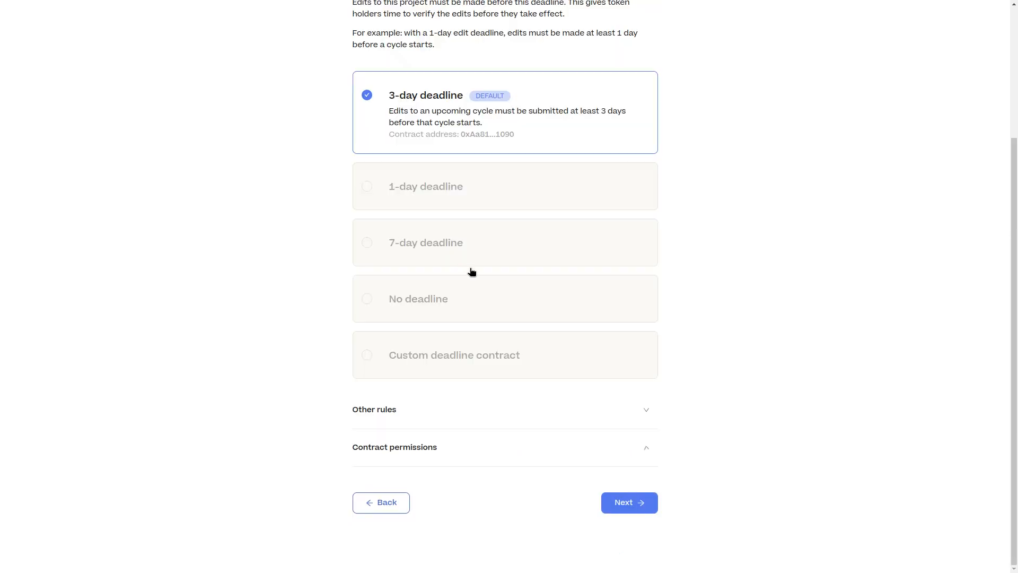
click(636, 504)
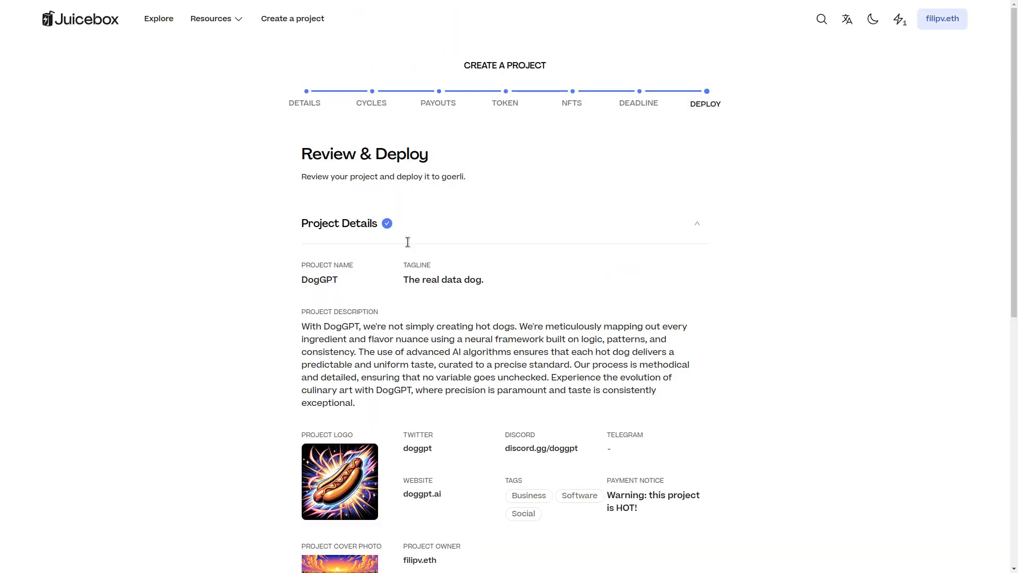
Review the summaries of the project details, cycles and payouts, token, NFTs, and other rules
scroll(428, 295, down, 5)
scroll(428, 295, up, 4)
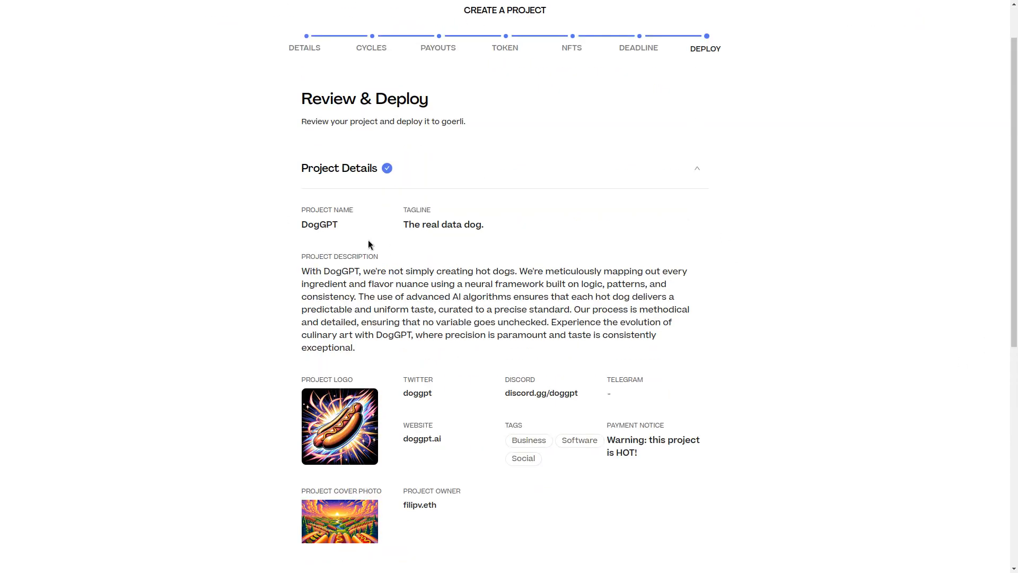
scroll(362, 237, down, 4)
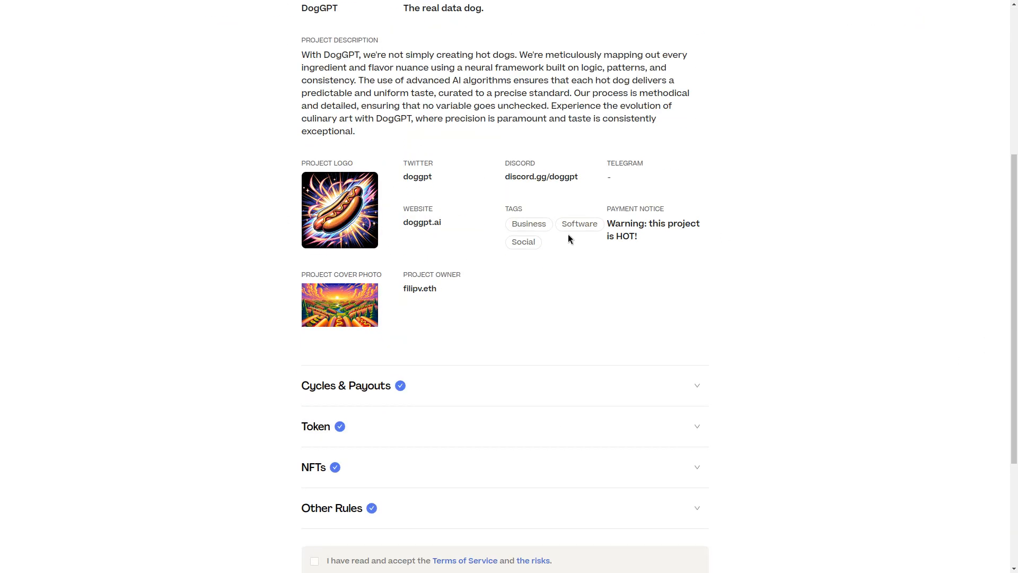
click(428, 398)
scroll(398, 361, down, 3)
scroll(397, 271, down, 5)
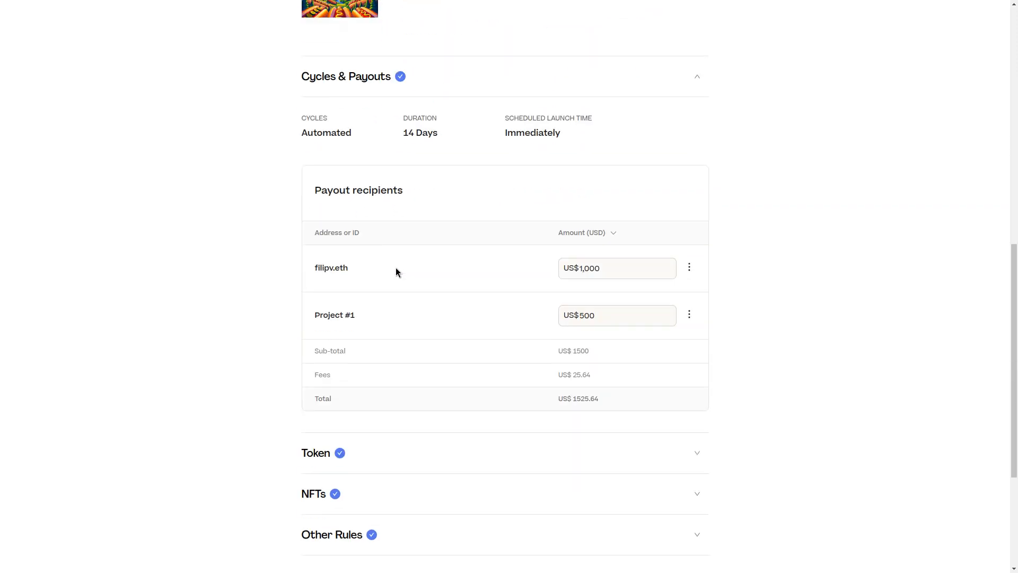
click(455, 326)
scroll(455, 325, down, 3)
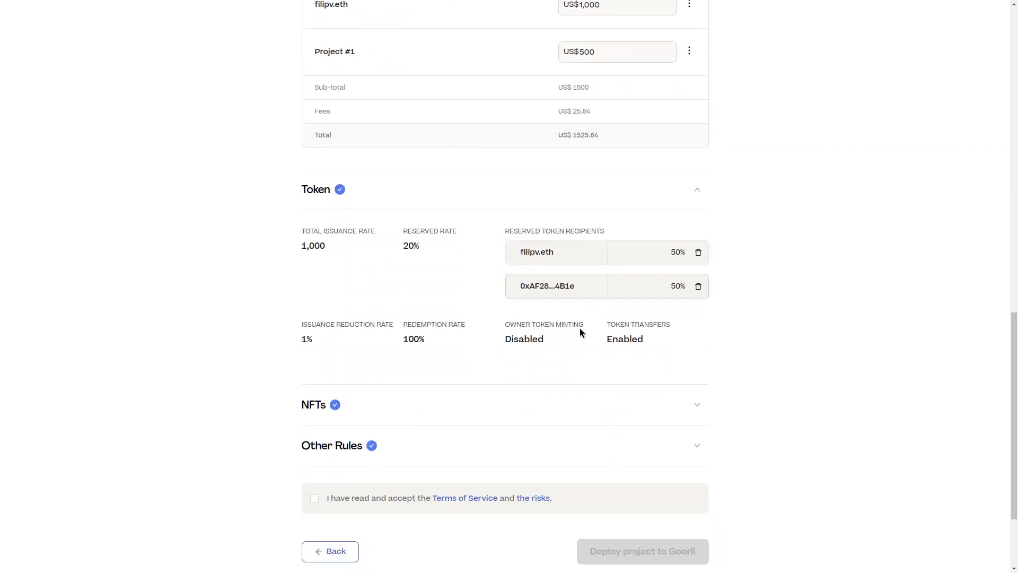
scroll(459, 357, down, 1)
click(458, 356)
scroll(457, 357, down, 4)
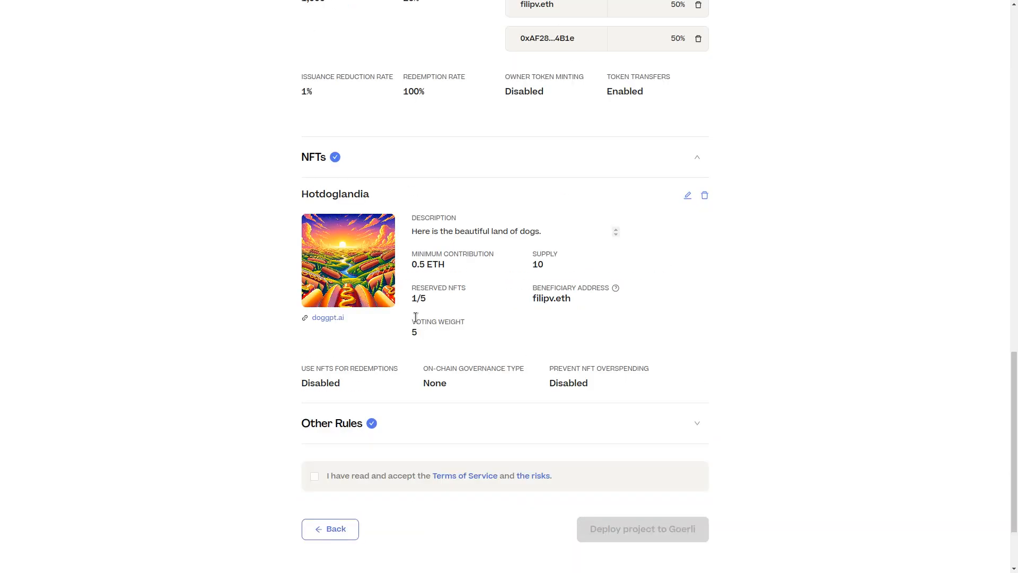
click(506, 421)
scroll(450, 374, down, 5)
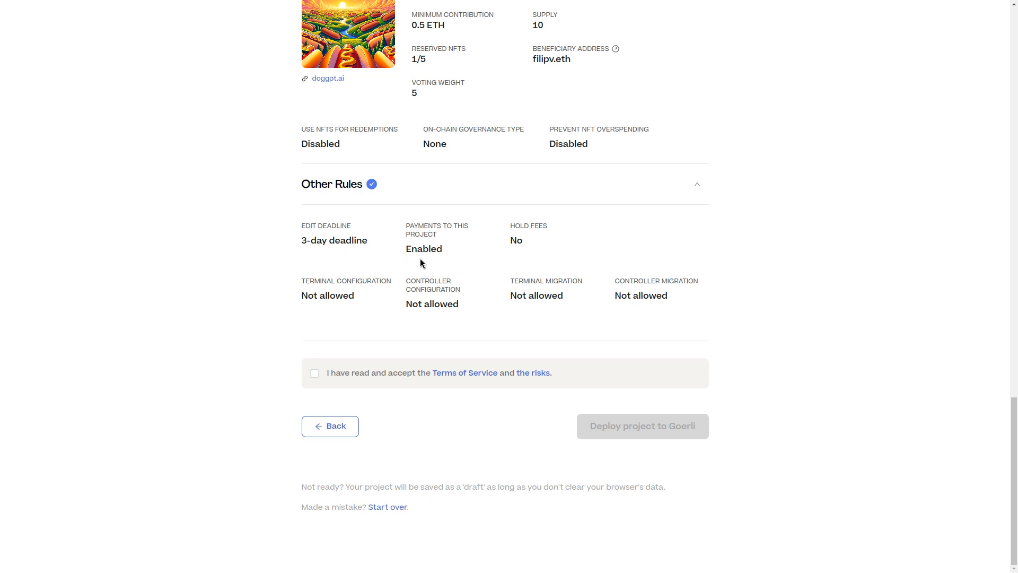
Accept the Terms of Service and risks, and deploy the project to Goerli with the wallet transaction approved
click(314, 374)
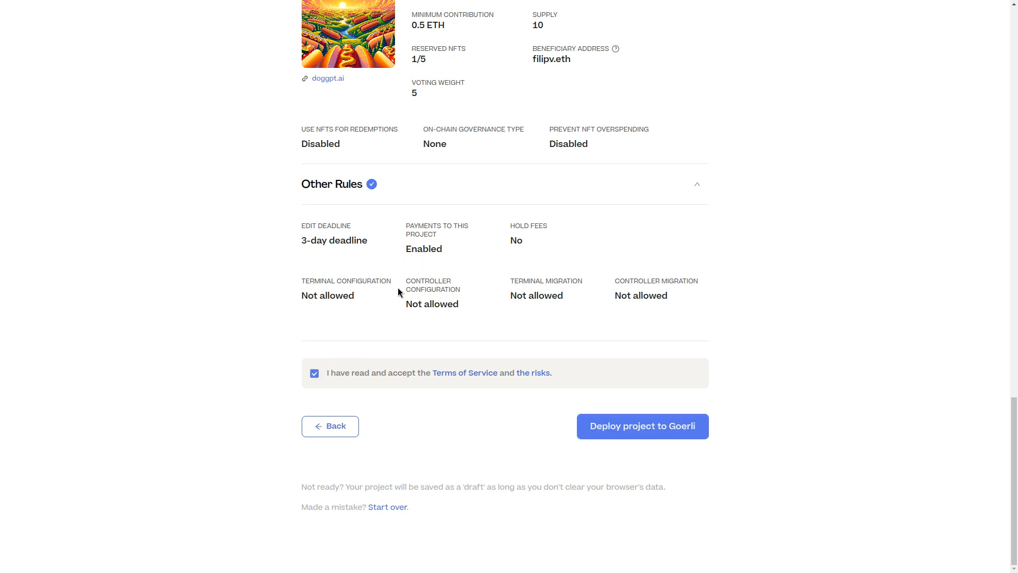
key(F11)
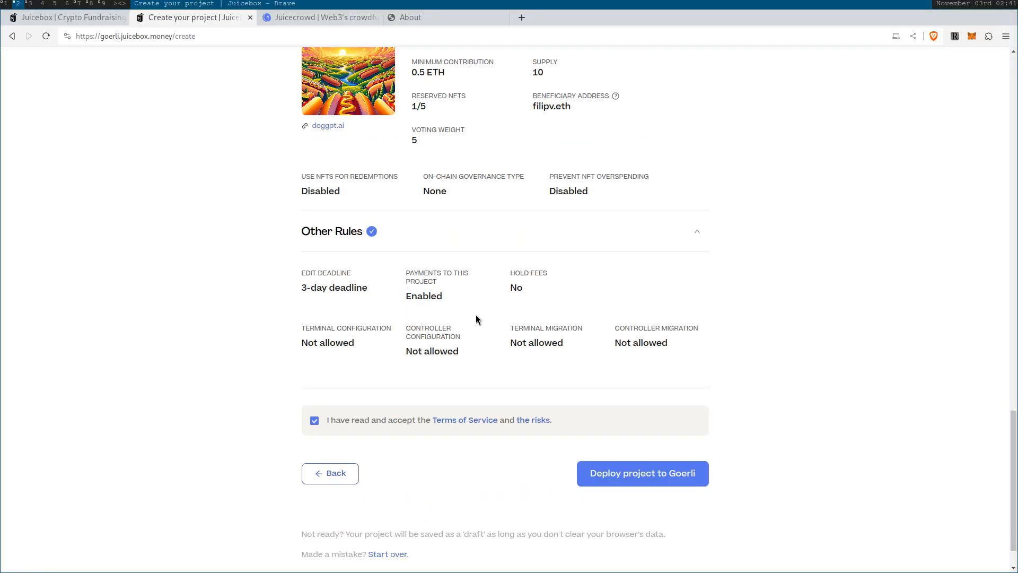
click(610, 479)
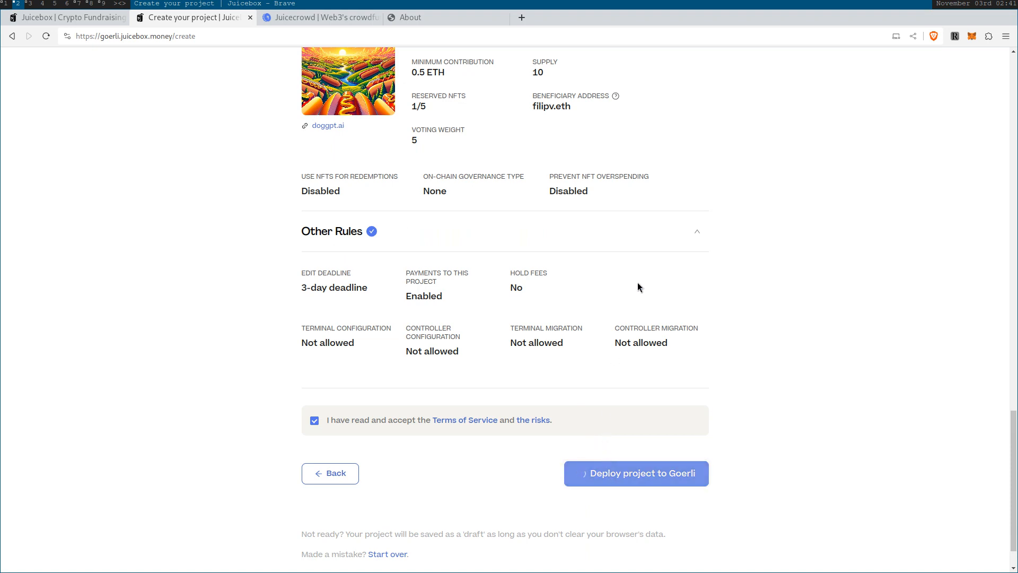
scroll(662, 265, up, 15)
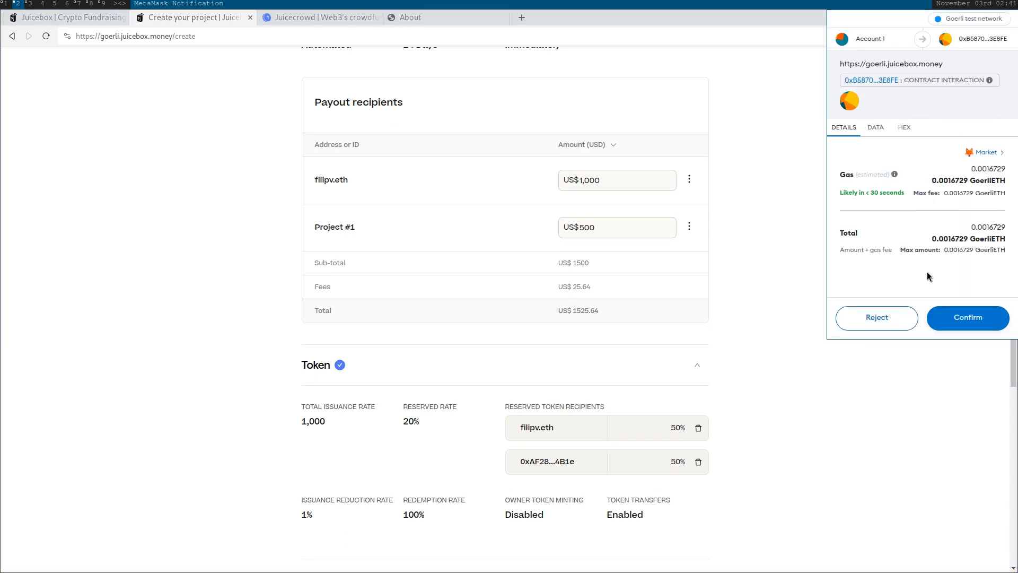
click(974, 317)
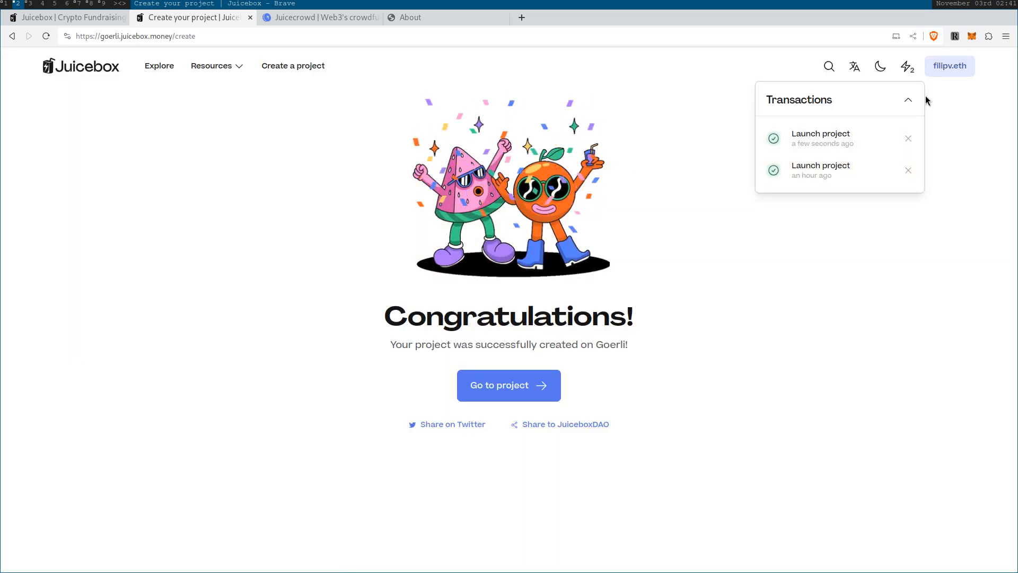
Dismiss the transaction notifications and go to the newly created DogGPT project page
click(908, 138)
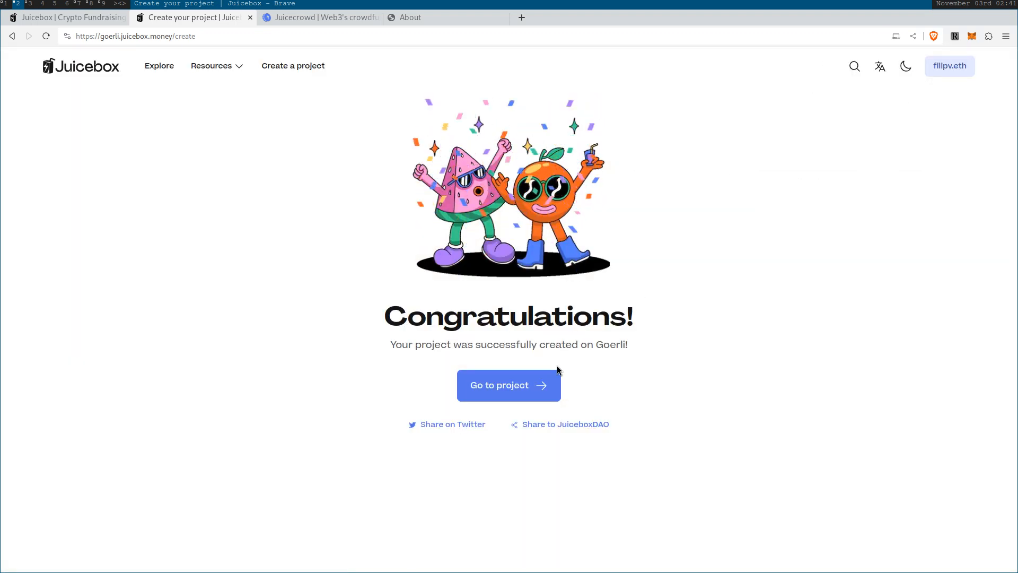
click(545, 382)
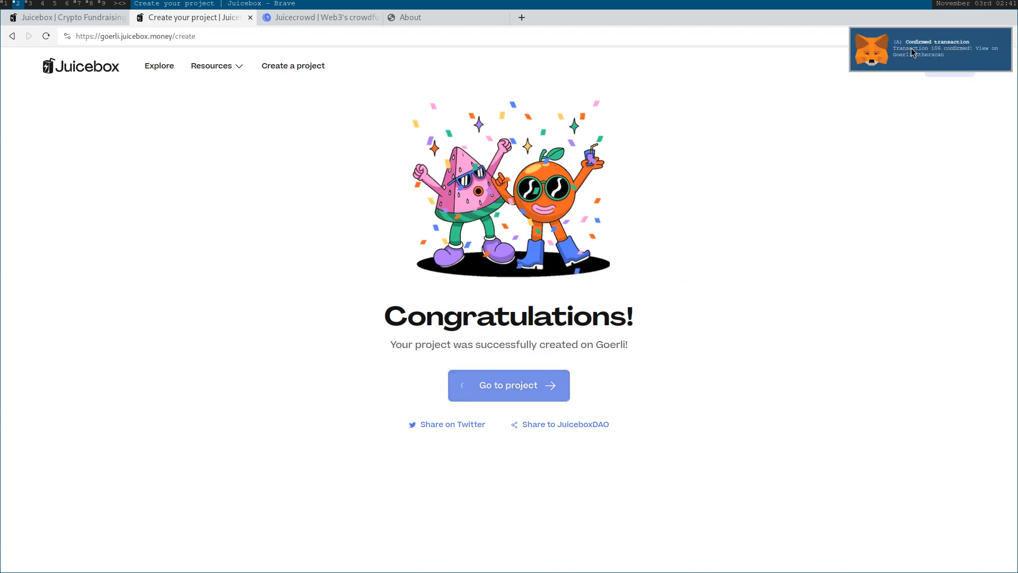
click(897, 58)
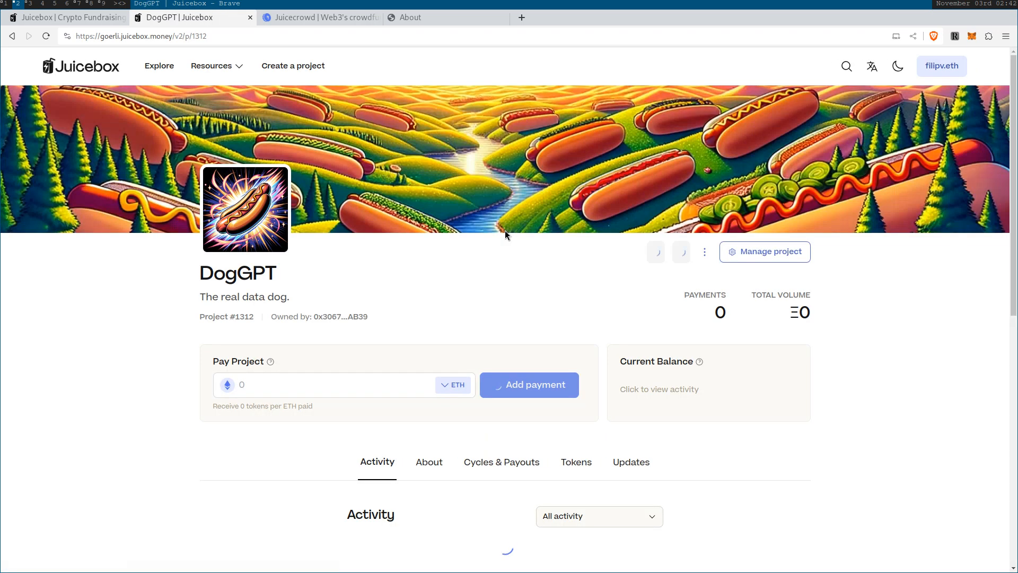
Look over the DogGPT project page, preview it in dark mode, and return to light mode
scroll(414, 265, down, 2)
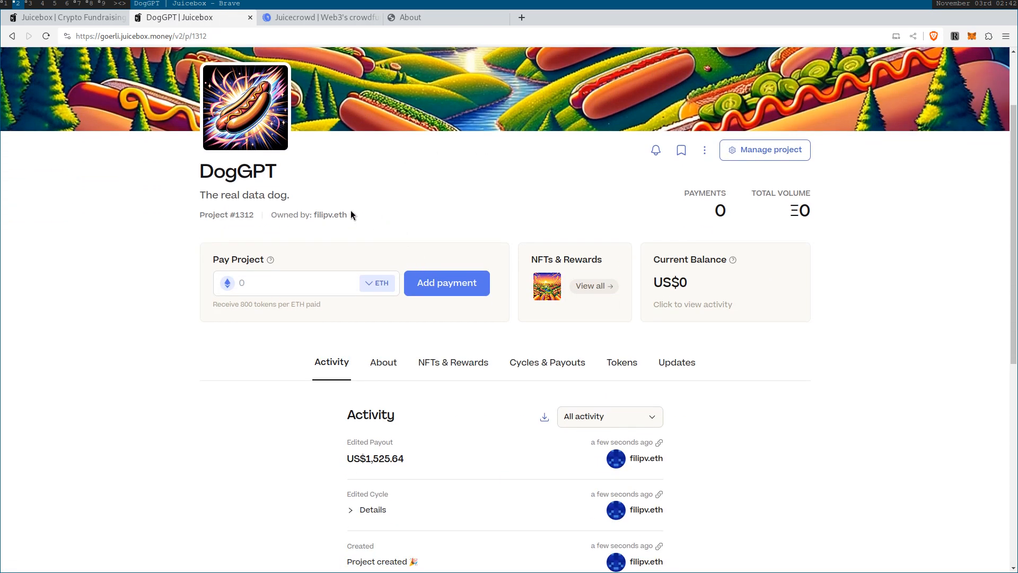
scroll(451, 206, up, 2)
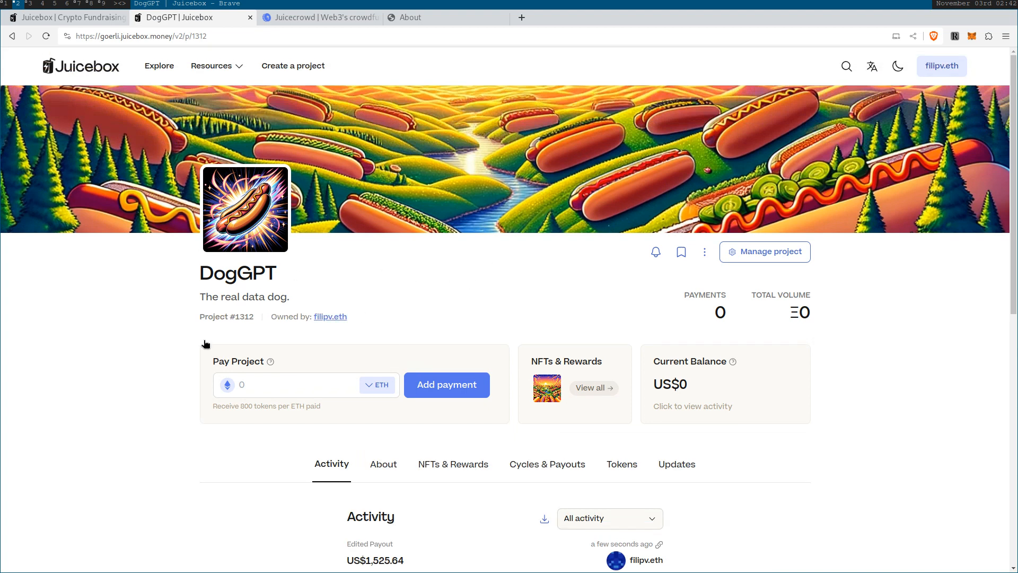
click(896, 66)
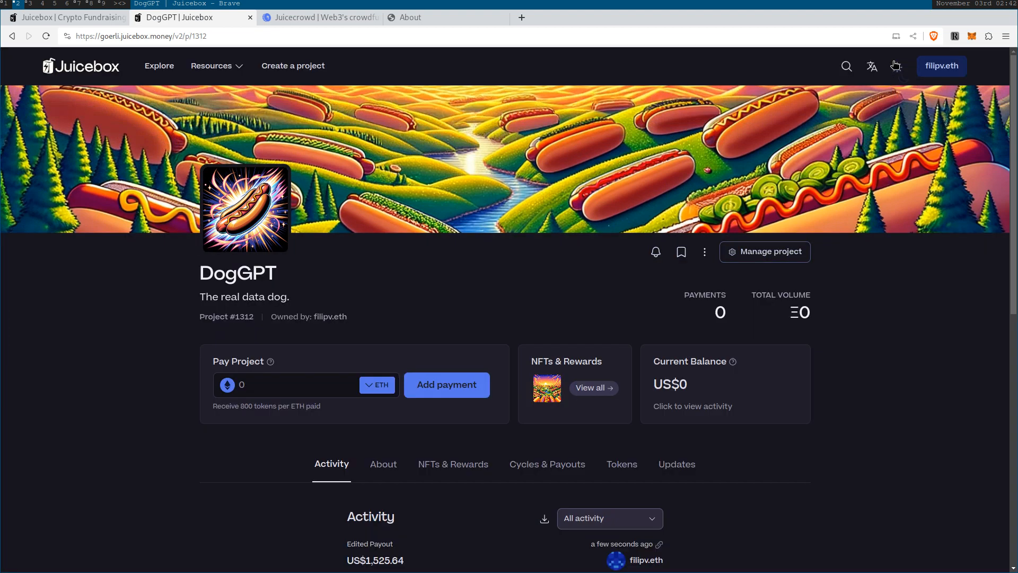
click(896, 66)
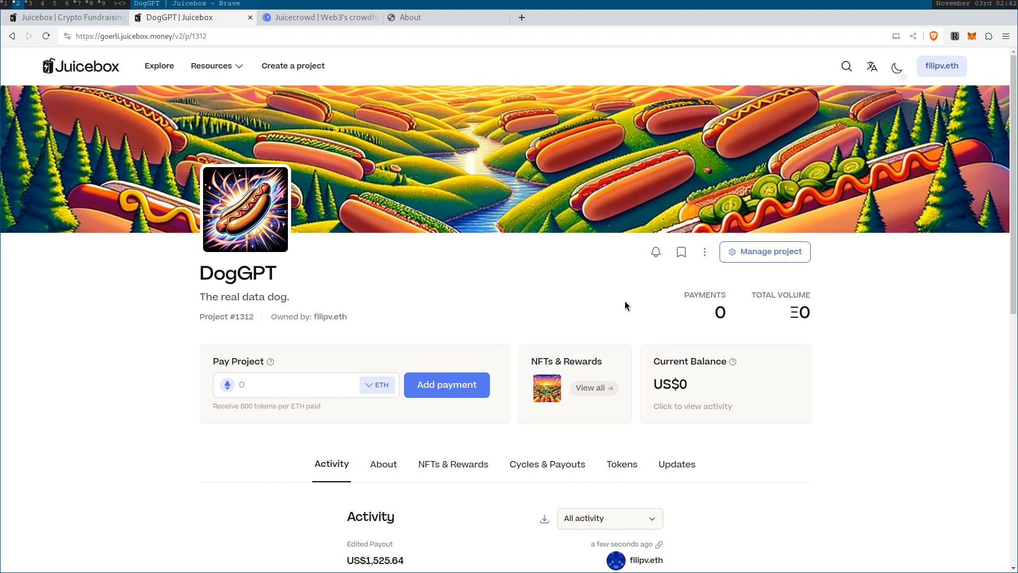
Switch the project payment currency to USD and enter an amount of 2
scroll(358, 322, down, 5)
scroll(323, 270, up, 1)
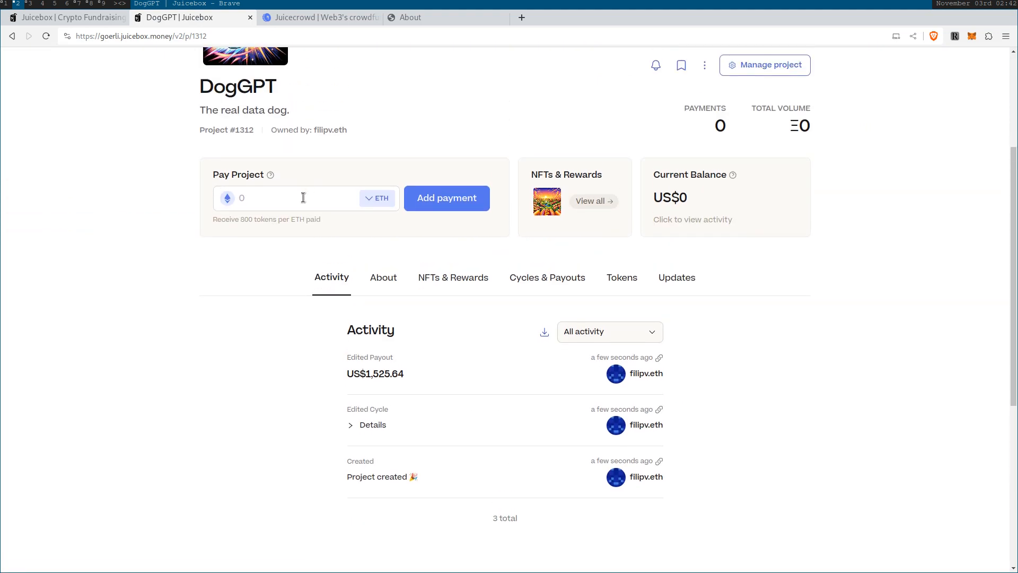
click(371, 201)
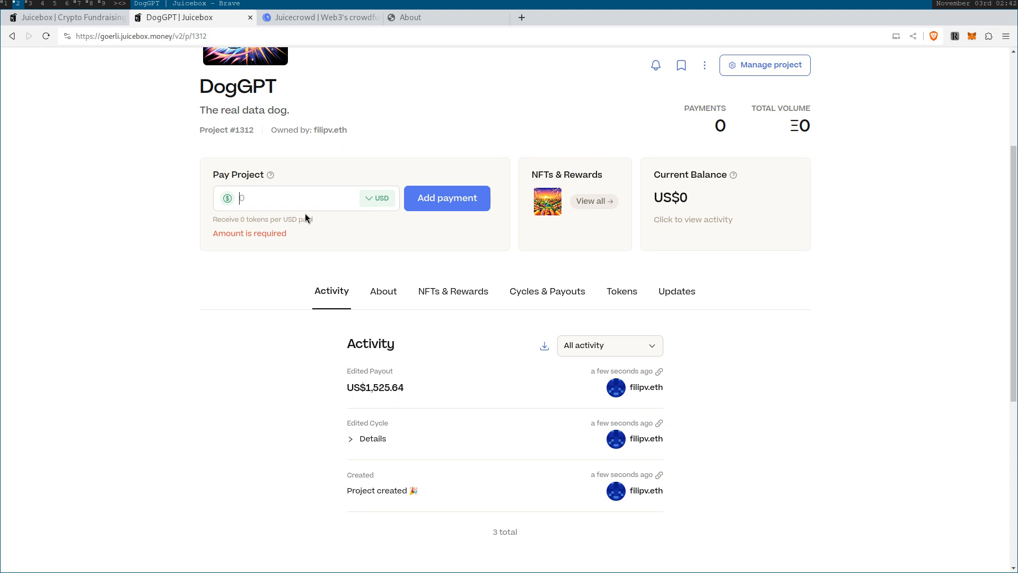
text(2)
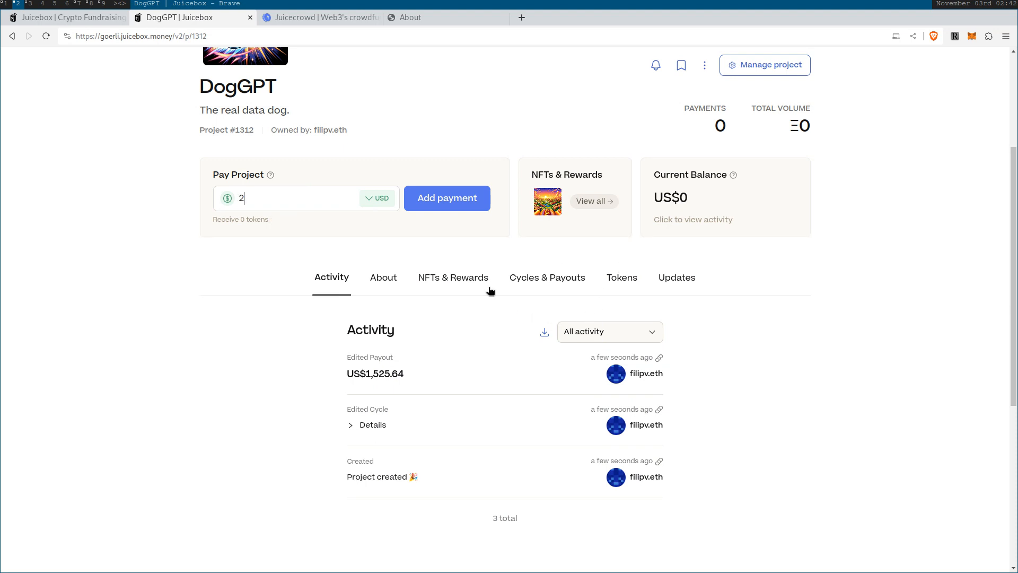
Review the project's NFTs & Rewards, About, Cycles & Payouts, and Updates sections
click(457, 280)
mouse_move(372, 517)
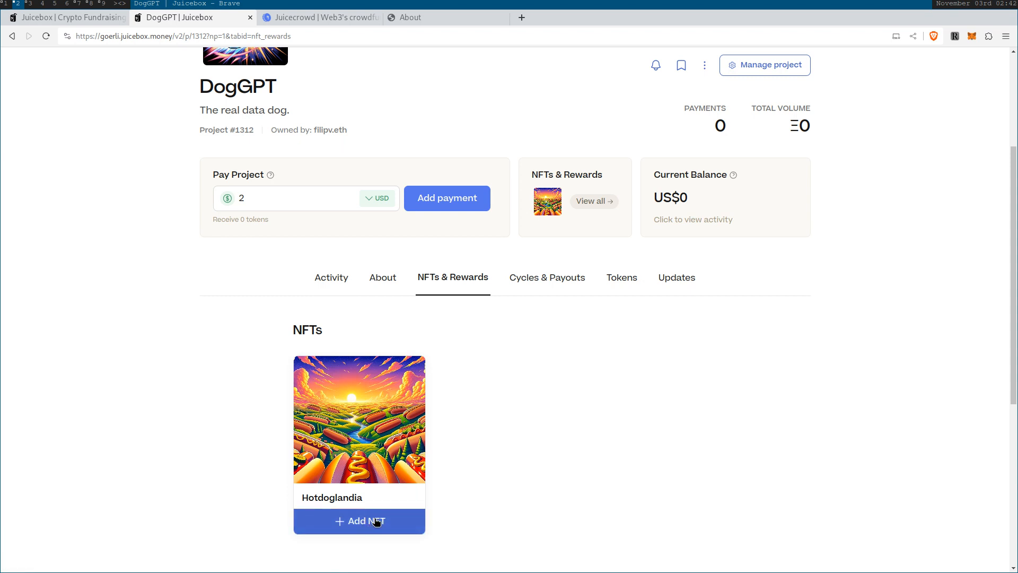
click(375, 277)
click(550, 277)
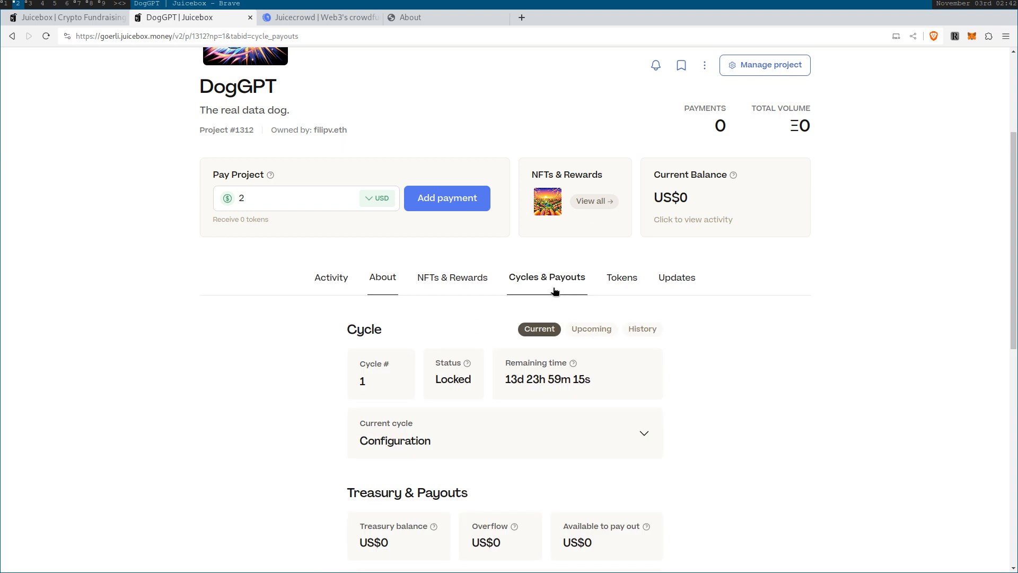
scroll(726, 365, up, 2)
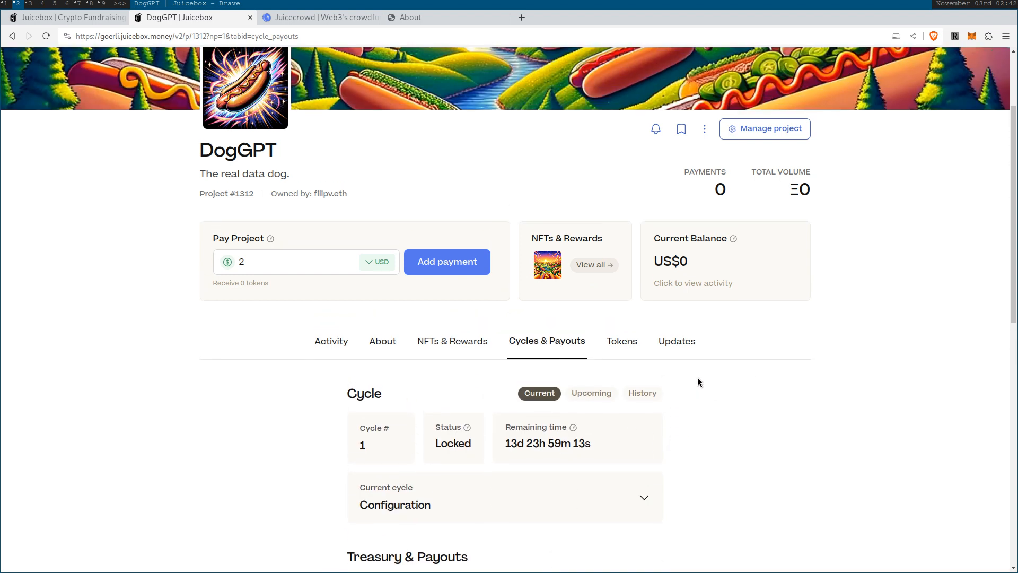
click(669, 354)
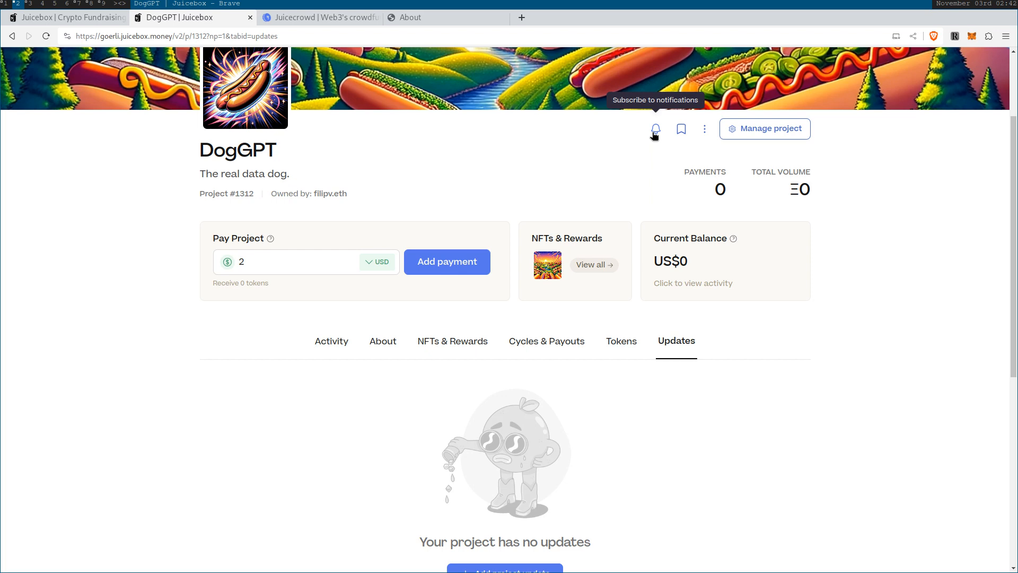
scroll(477, 159, up, 1)
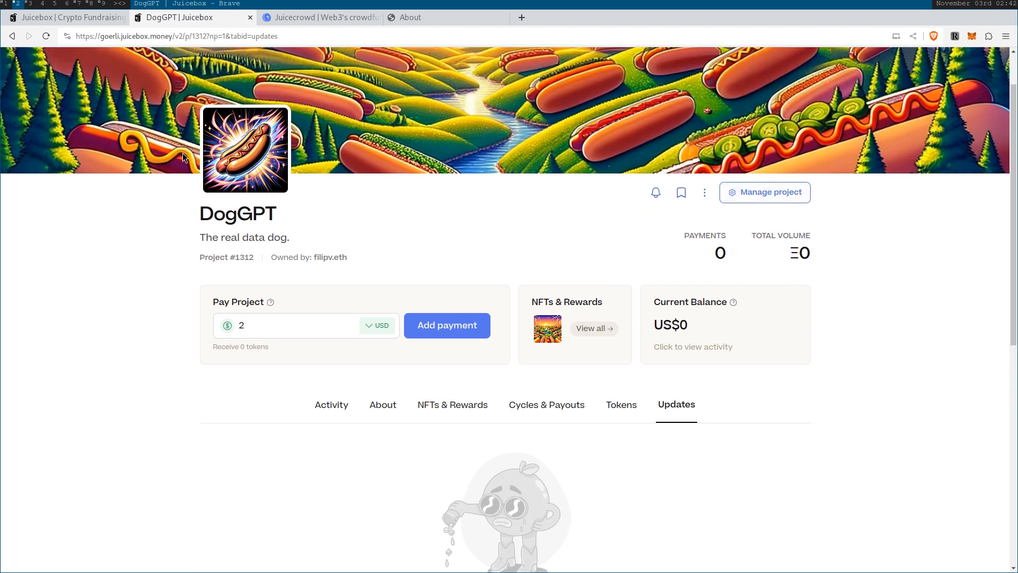
scroll(275, 154, up, 1)
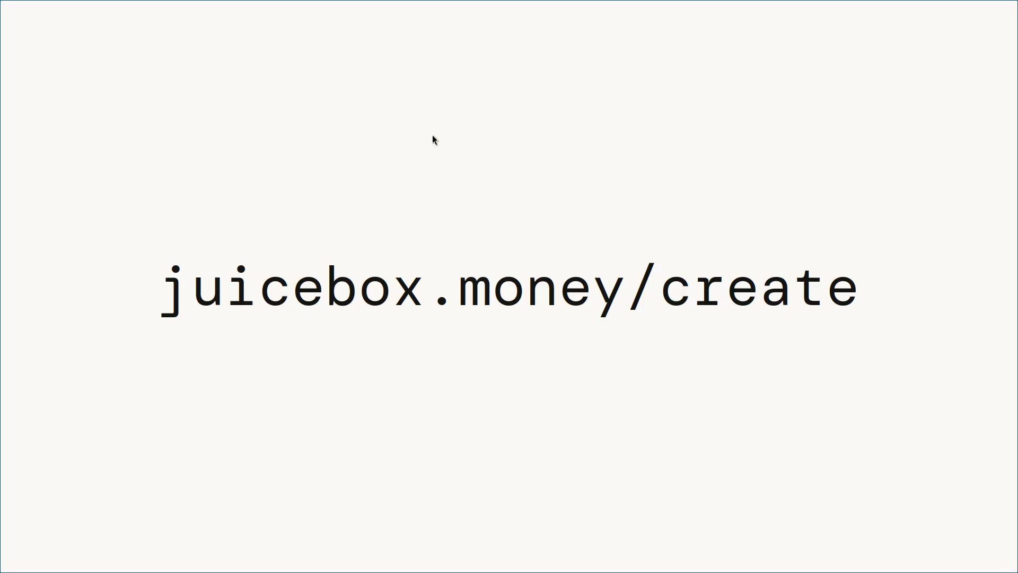
key(super+b)
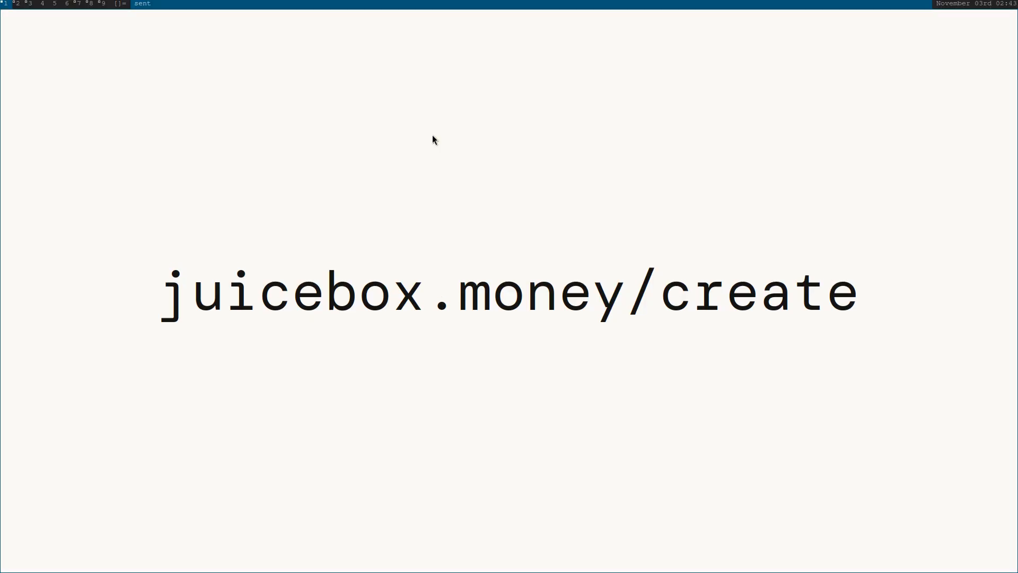
key(super+b)
key(Right)
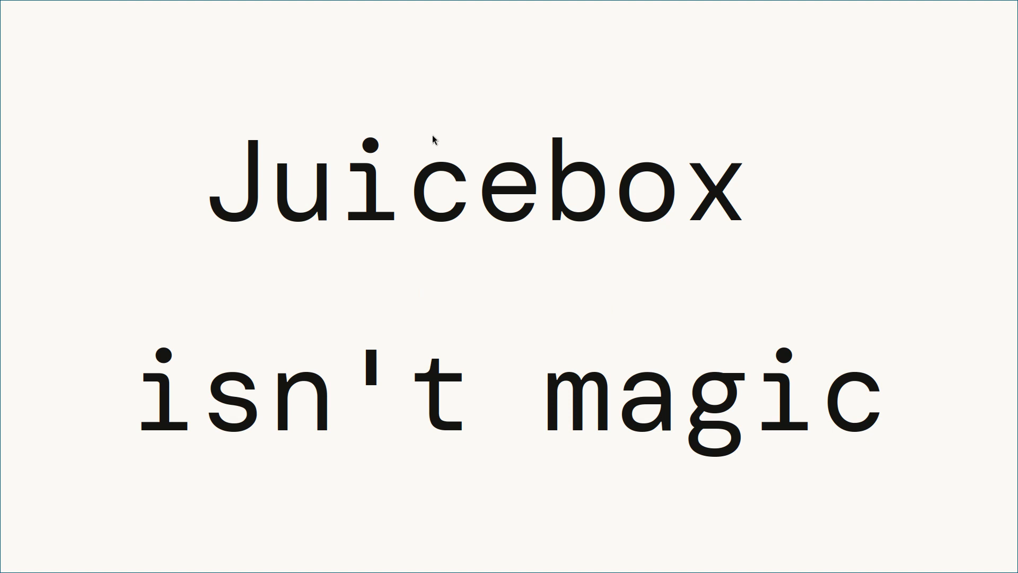
key(super+Tab)
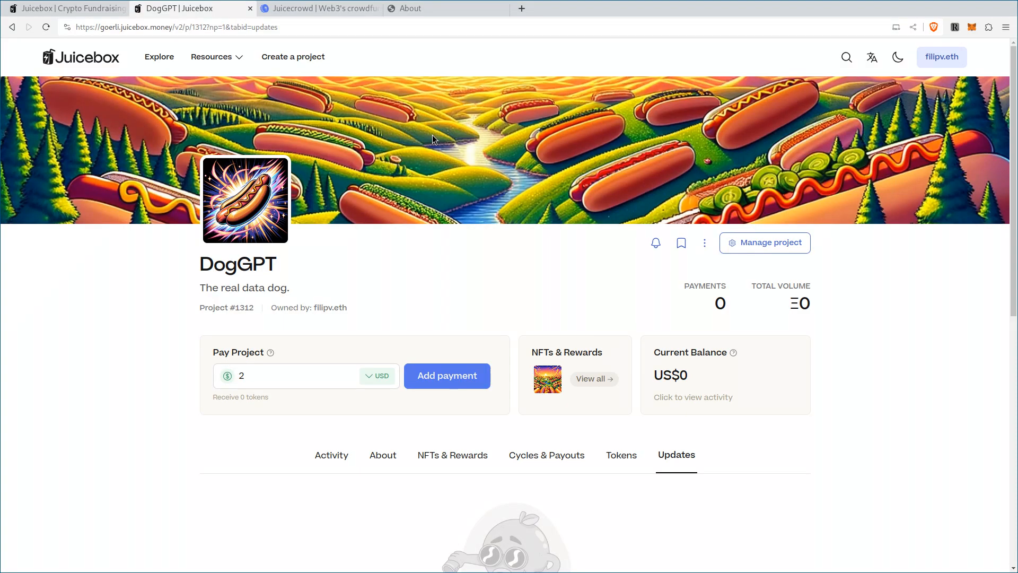
scroll(431, 135, down, 2)
scroll(432, 135, up, 2)
scroll(431, 135, up, 1)
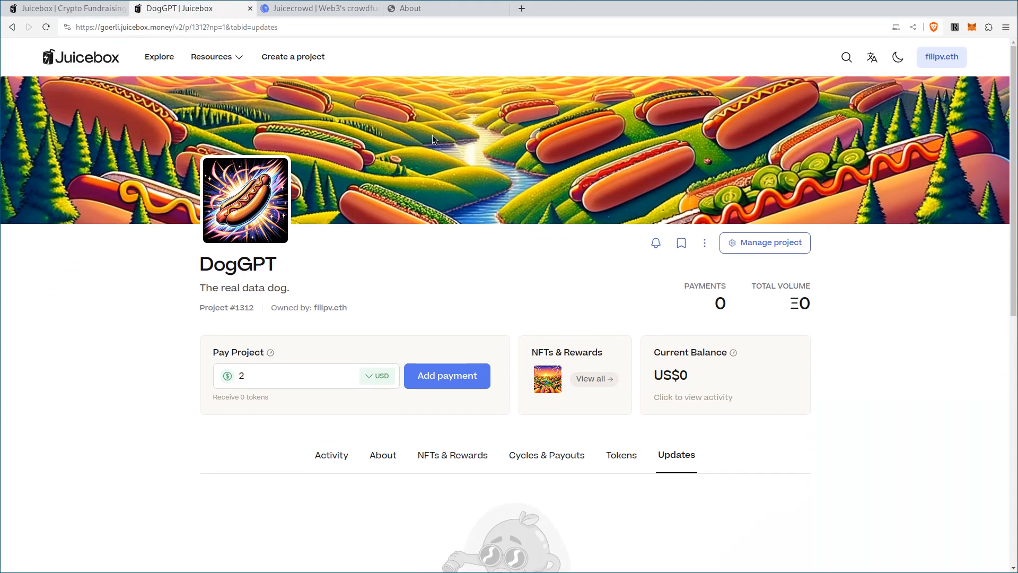